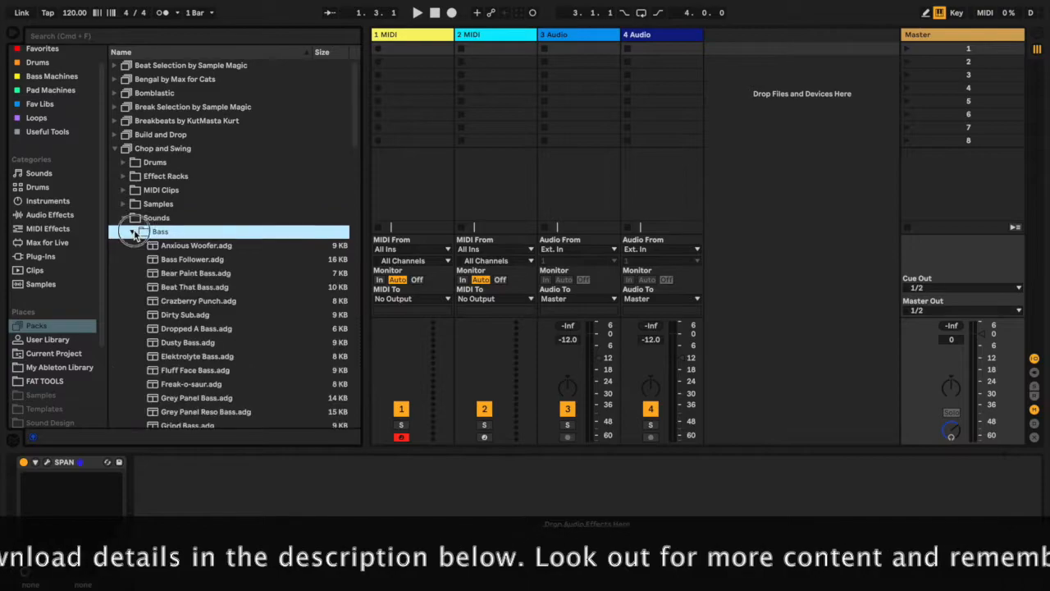
Step: Preview the Anxious Woofer and Bass Follower presets in the Chop and Swing Bass sounds, and collapse that folder
click(177, 245)
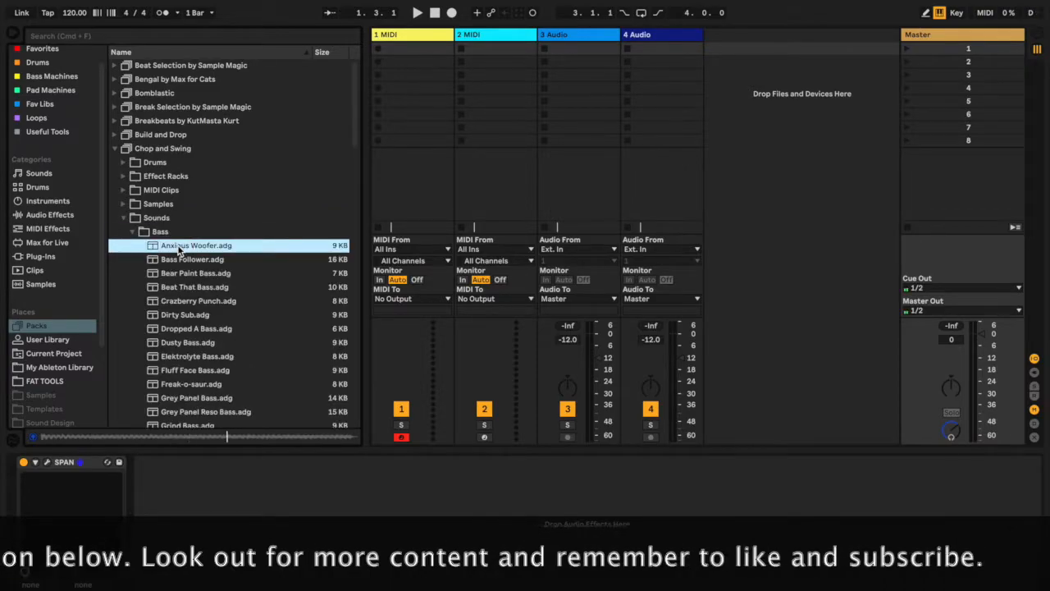
click(176, 260)
click(132, 231)
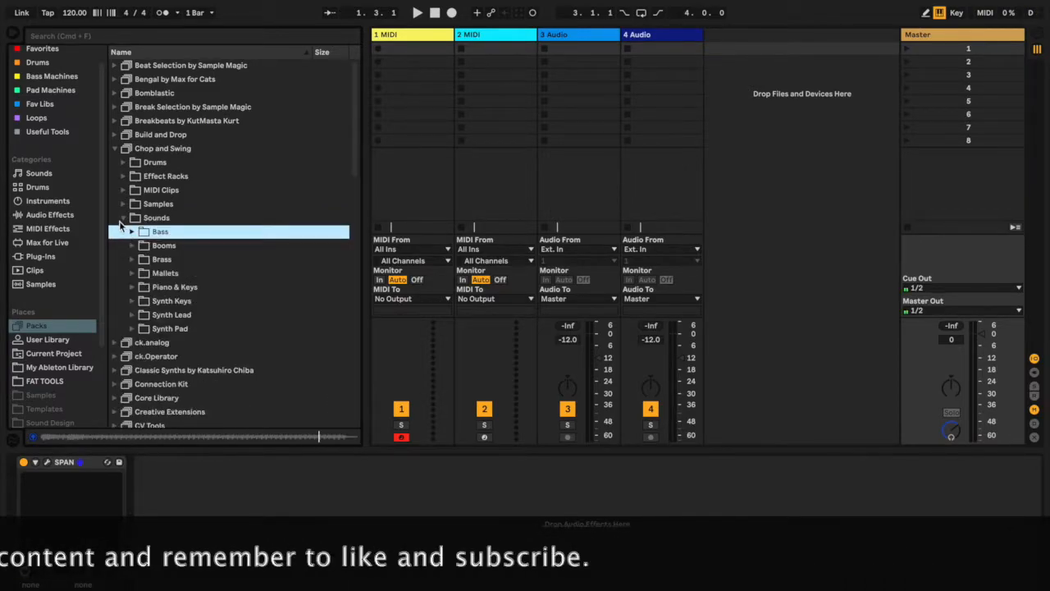
Step: Open the Chop and Swing pack's Samples > One Shots > Bass folder and audition its samples, starting with Bass 212.aif
click(123, 217)
click(123, 204)
click(407, 358)
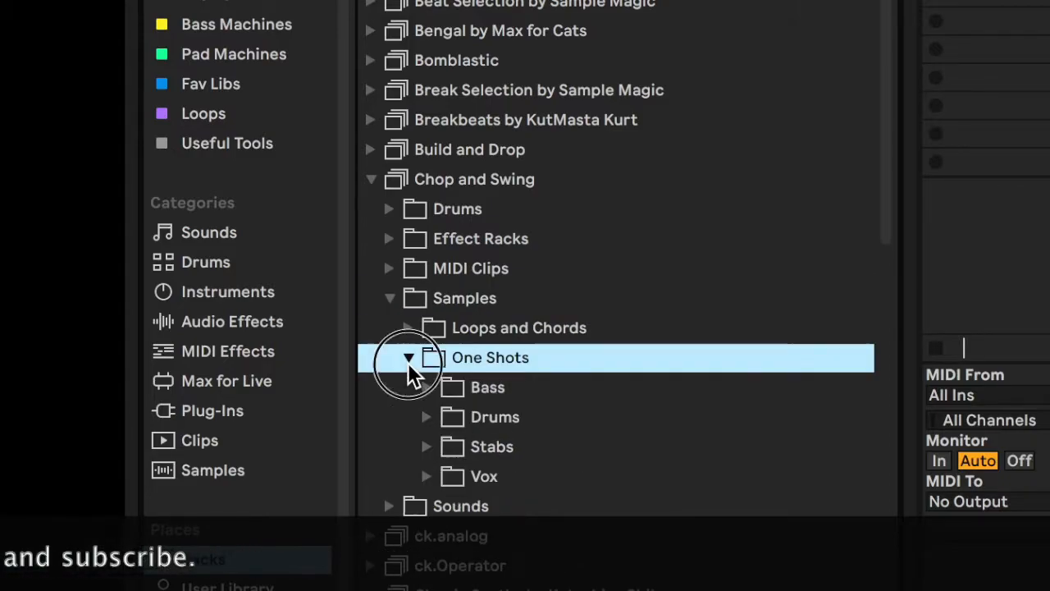
click(426, 387)
click(487, 417)
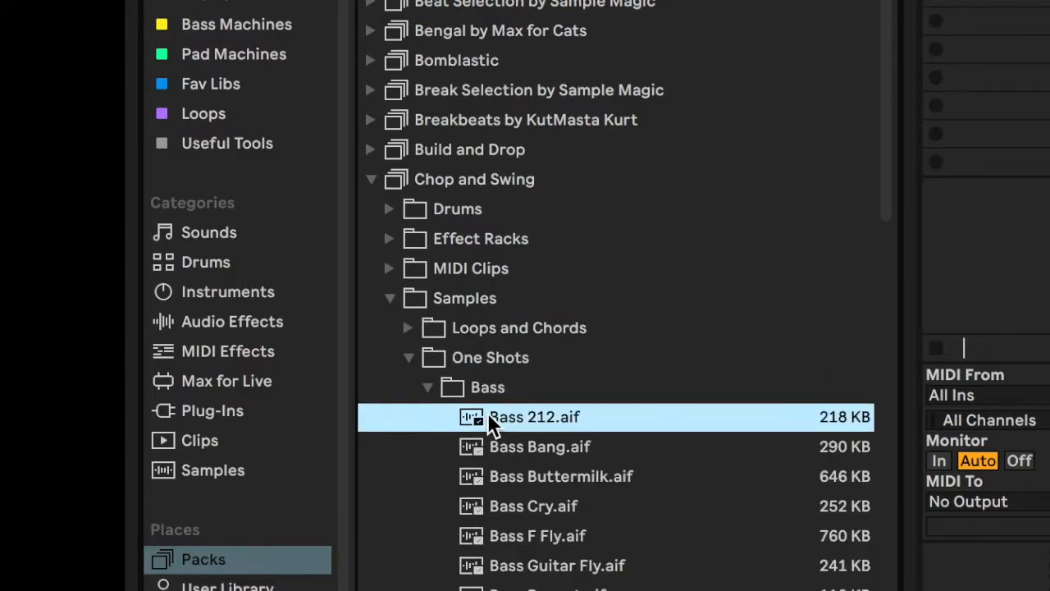
key(Down)
key(Down)
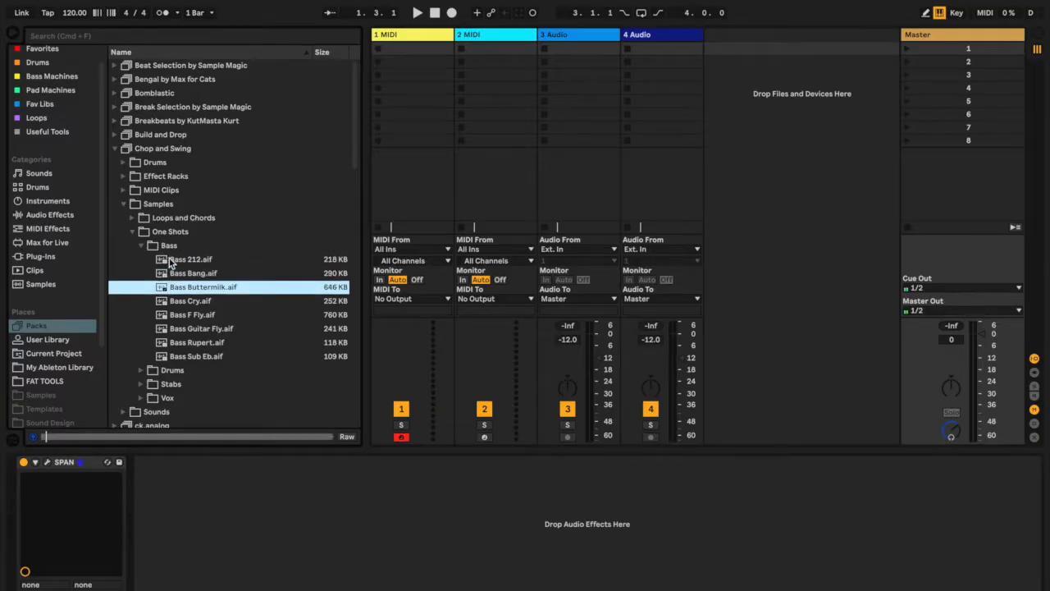
key(Down)
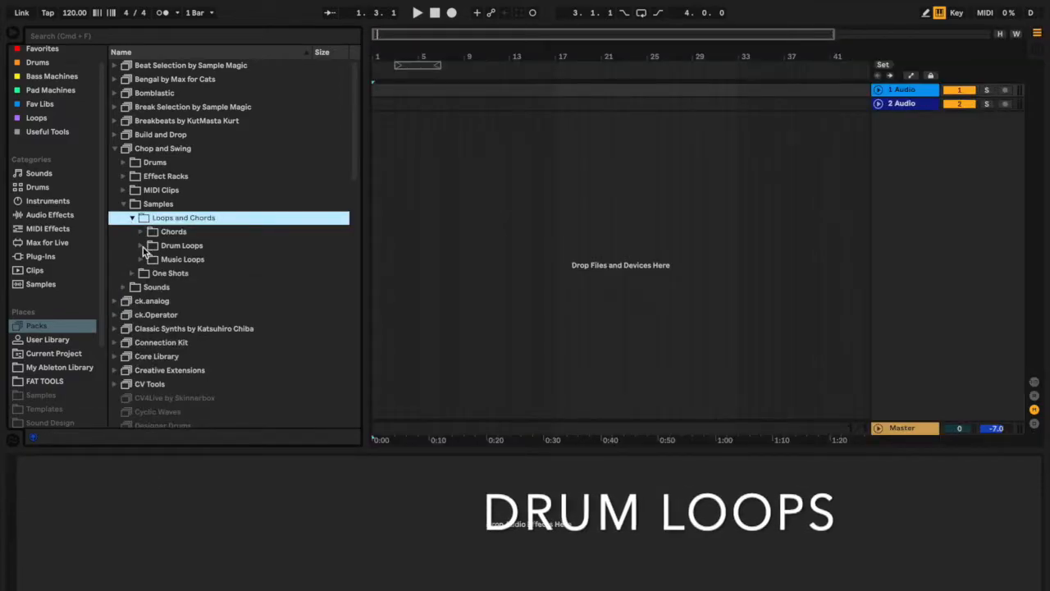
Step: Open the Full Loops folder under Drum Loops and audition the loops in order, starting with Aperture Break 100bpm.aif
click(143, 246)
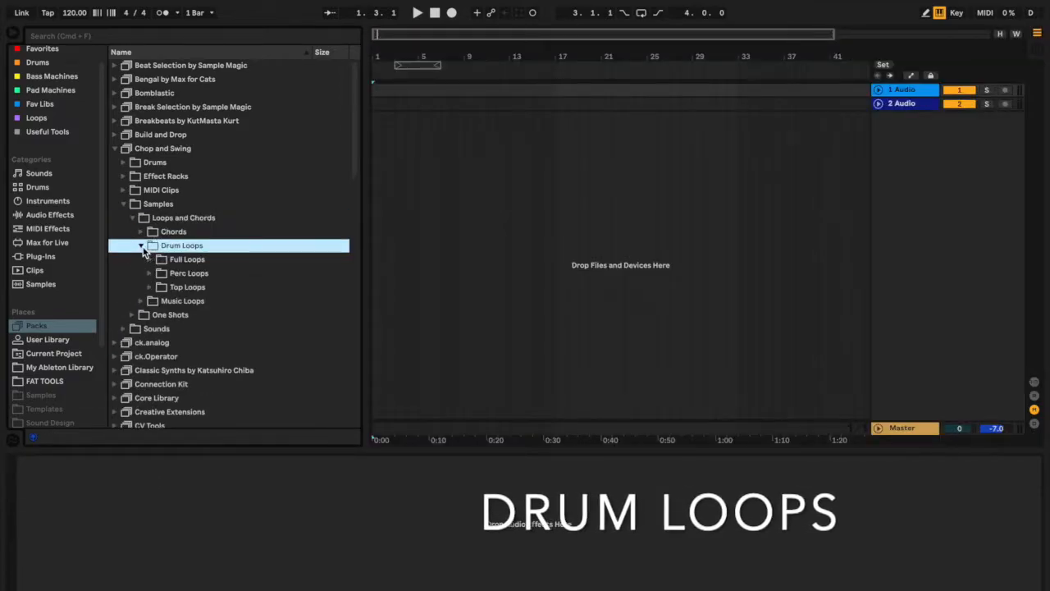
click(150, 259)
click(174, 275)
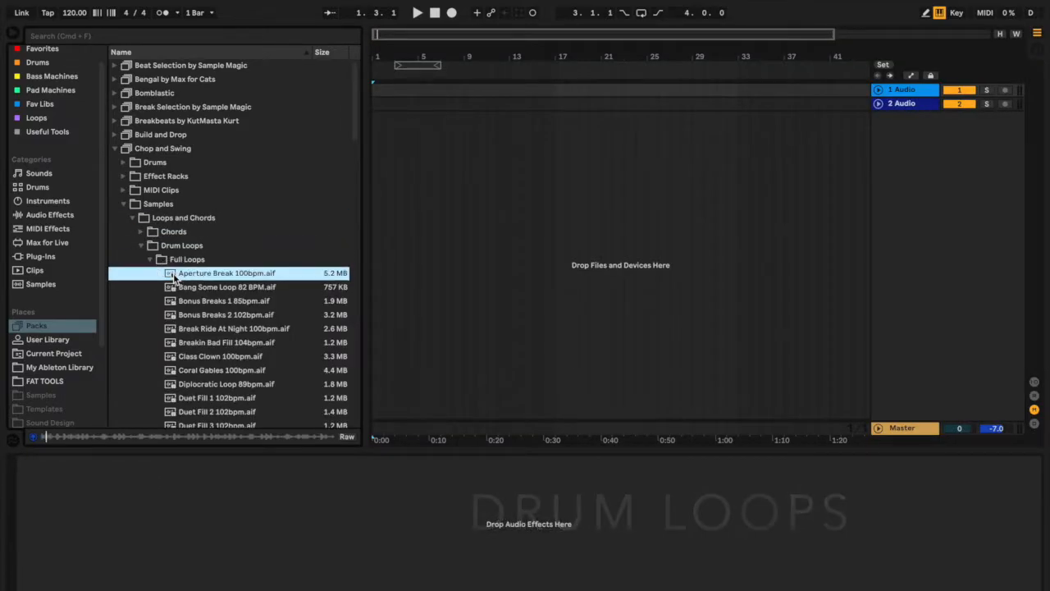
key(Down)
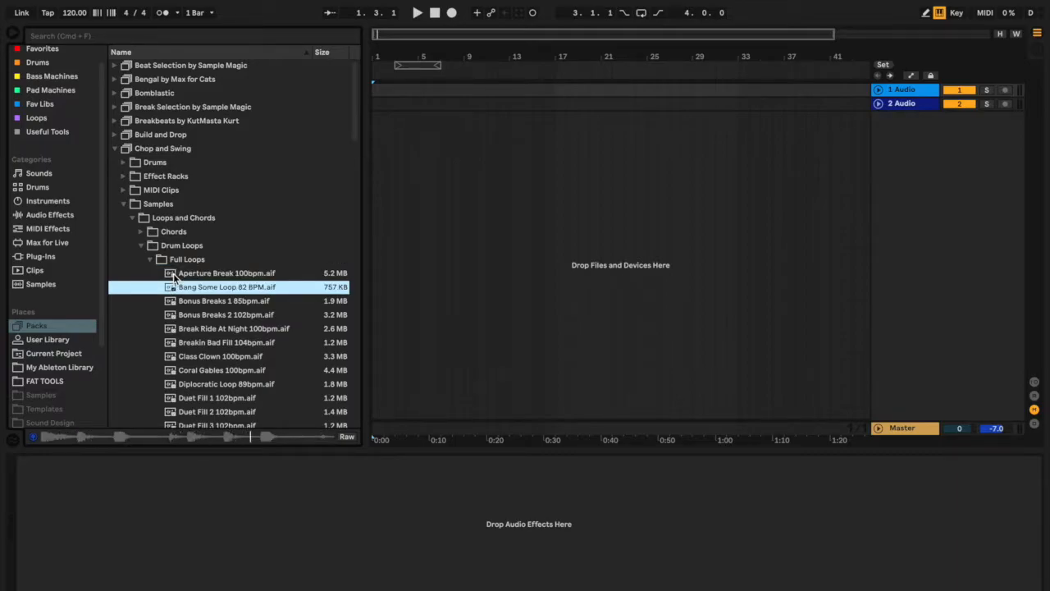
key(Down)
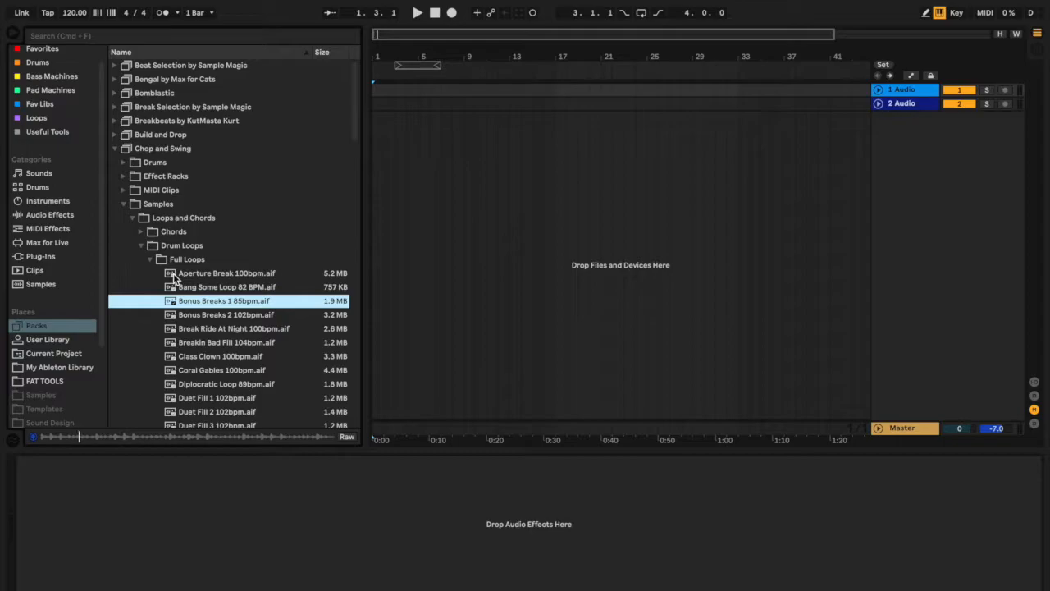
key(Down)
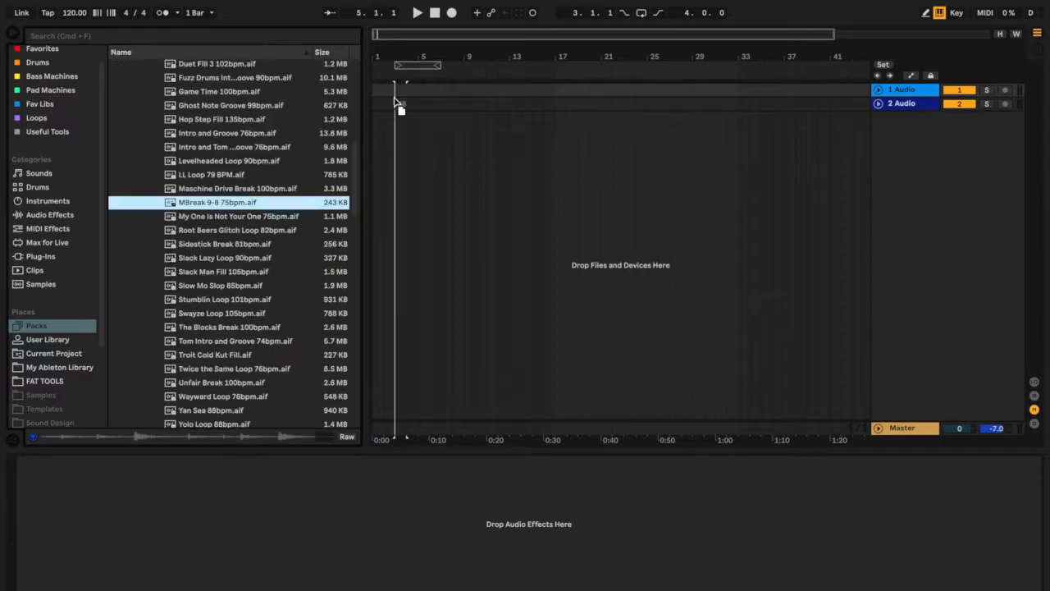
Step: Place MBreak 9-8 75bpm.aif at the start of the first audio track, unfold the track and play it back
drag(396, 102, 377, 90)
drag(374, 51, 375, 90)
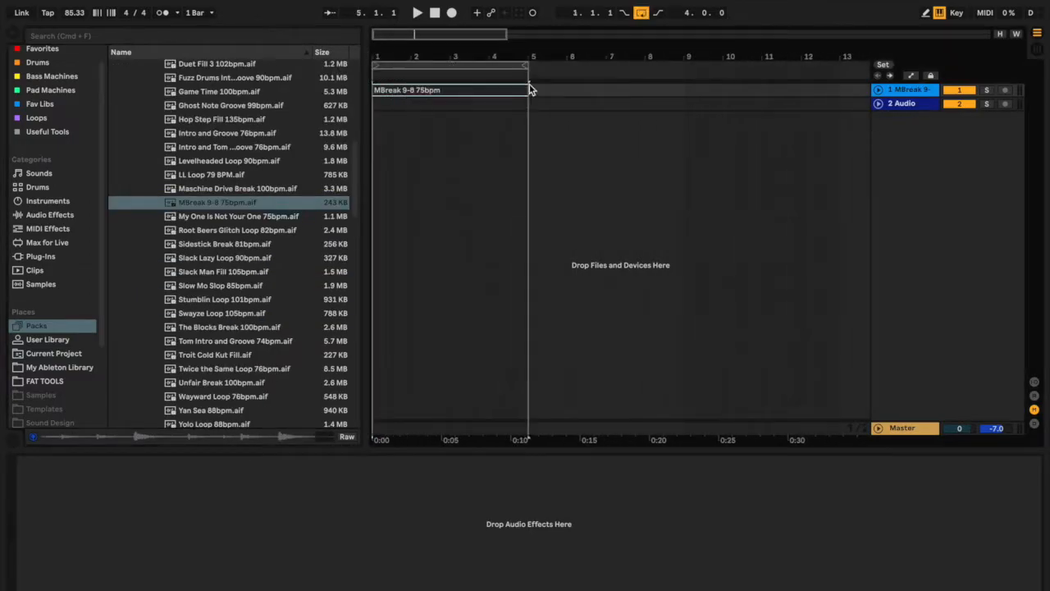
click(876, 90)
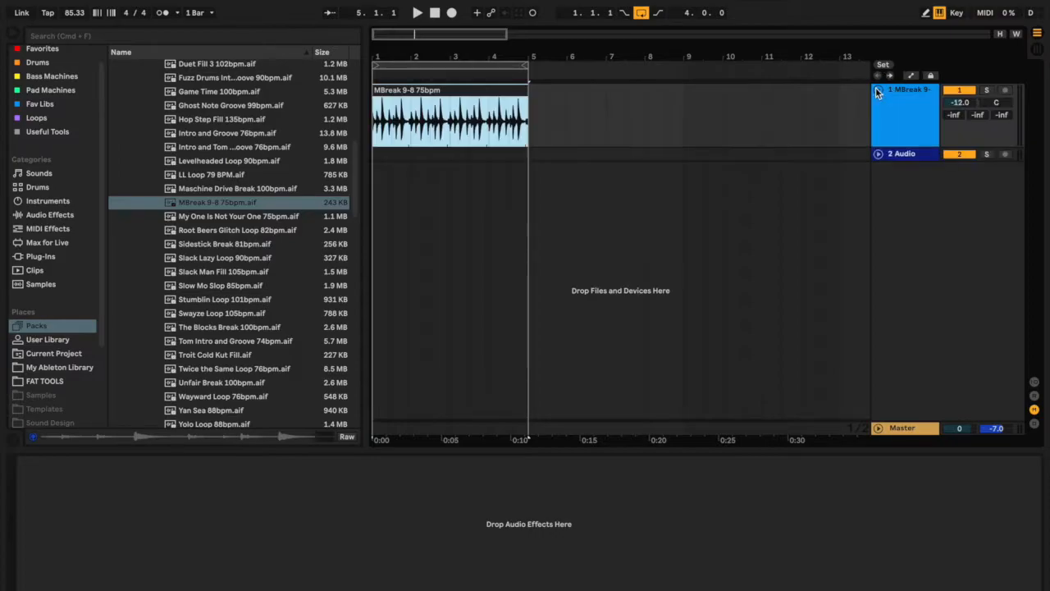
key(space)
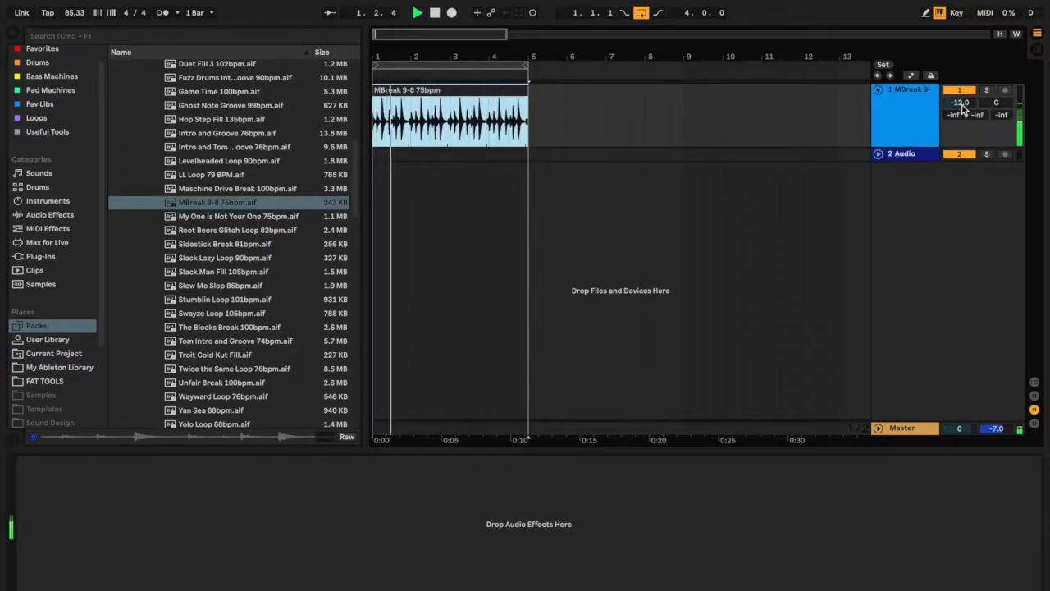
Step: Turn off transient looping in the MBreak clip's Beats warp settings and set its transient envelope to 75
double_click(461, 106)
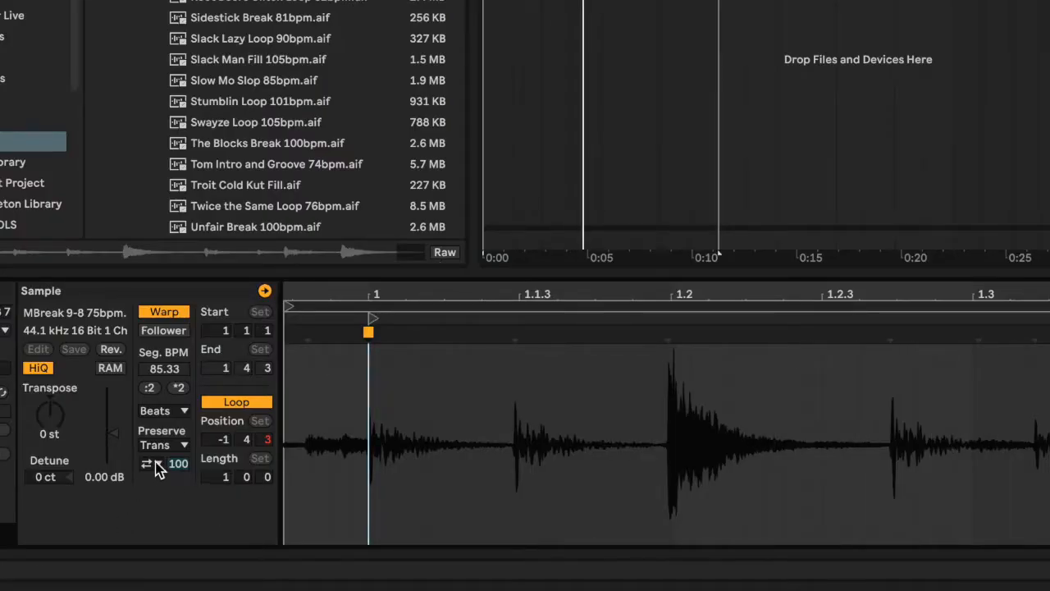
click(156, 464)
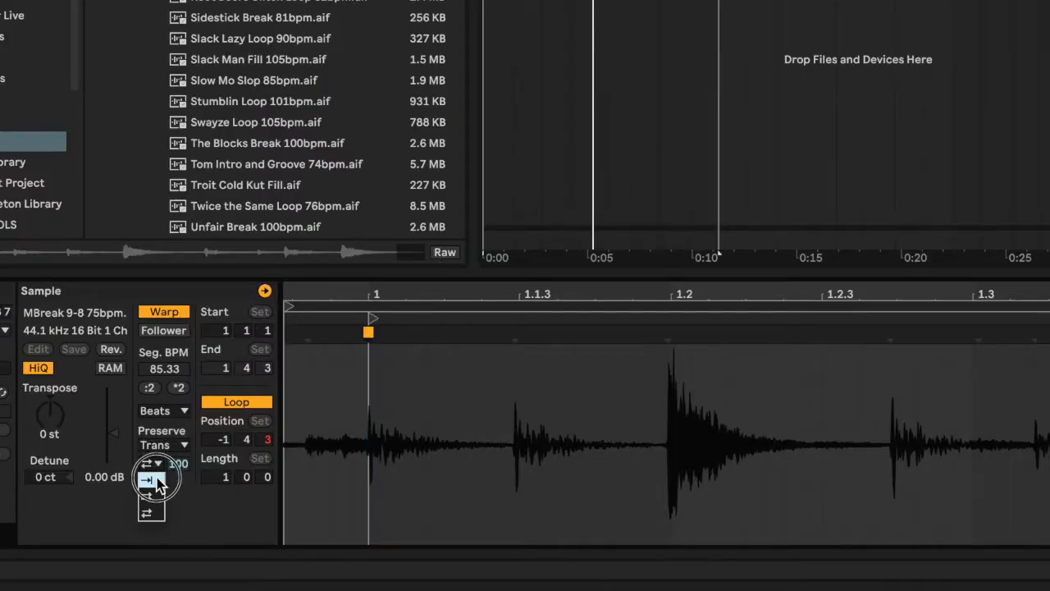
click(156, 479)
drag(178, 464, 178, 501)
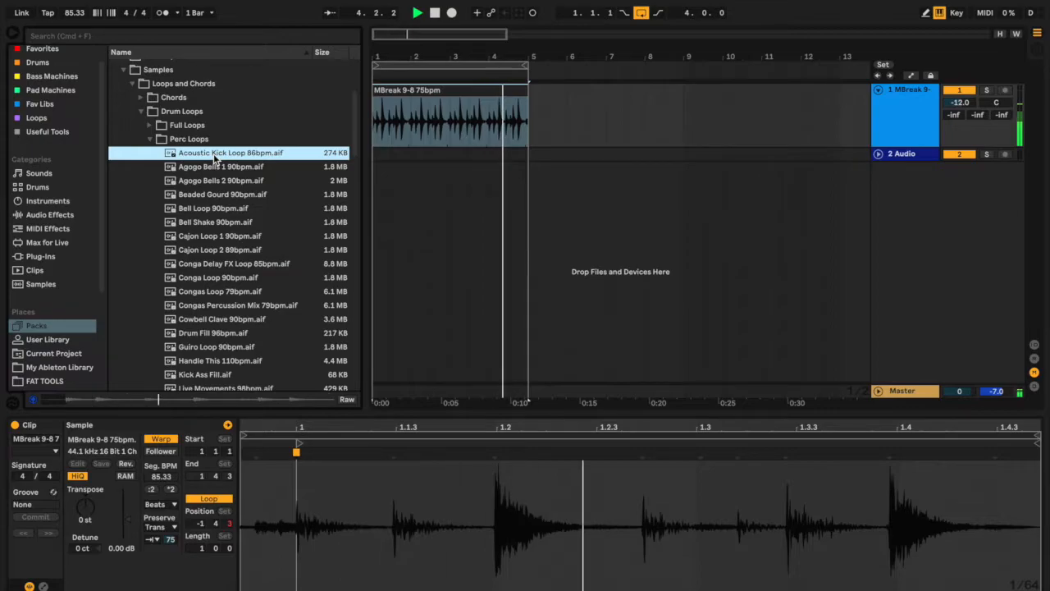
Step: Add Bell Loop 90bpm.aif from the Perc Loops folder to the second audio track and solo that track
key(Down)
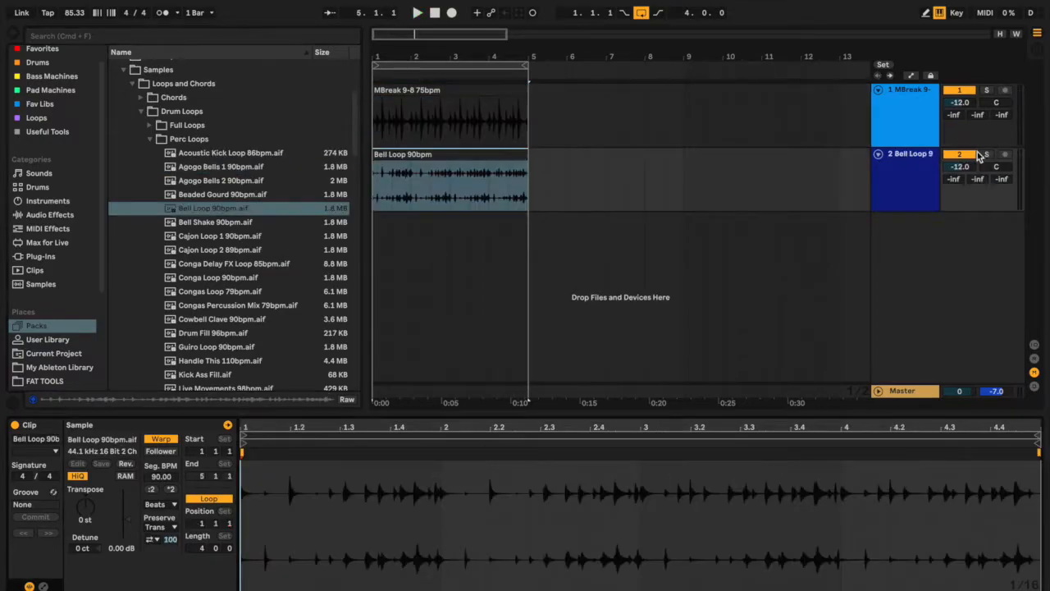
click(987, 155)
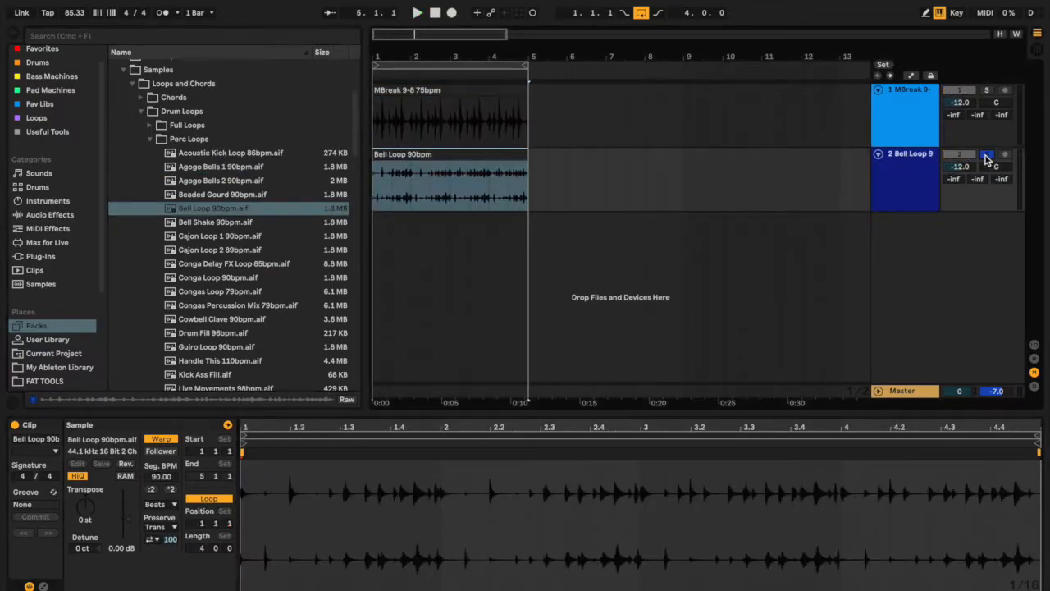
Step: Turn off transient looping for the Bell Loop clip and set its transient envelope to 69
click(152, 539)
click(156, 550)
drag(171, 540, 170, 565)
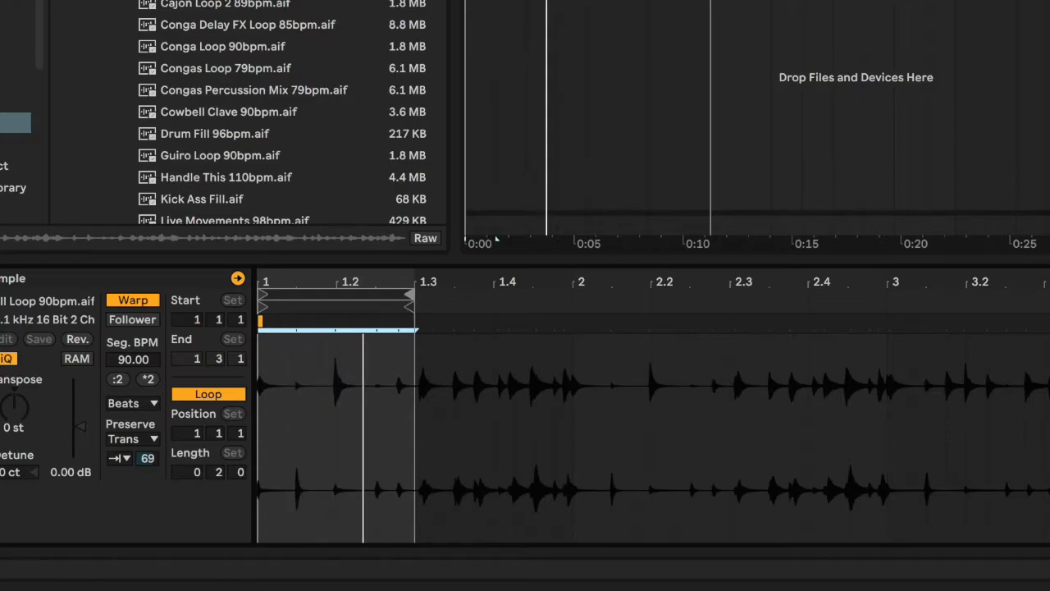
Step: Show the Bell Loop clip's volume envelope and pull it down to silence over the first hit at the clip start
click(238, 279)
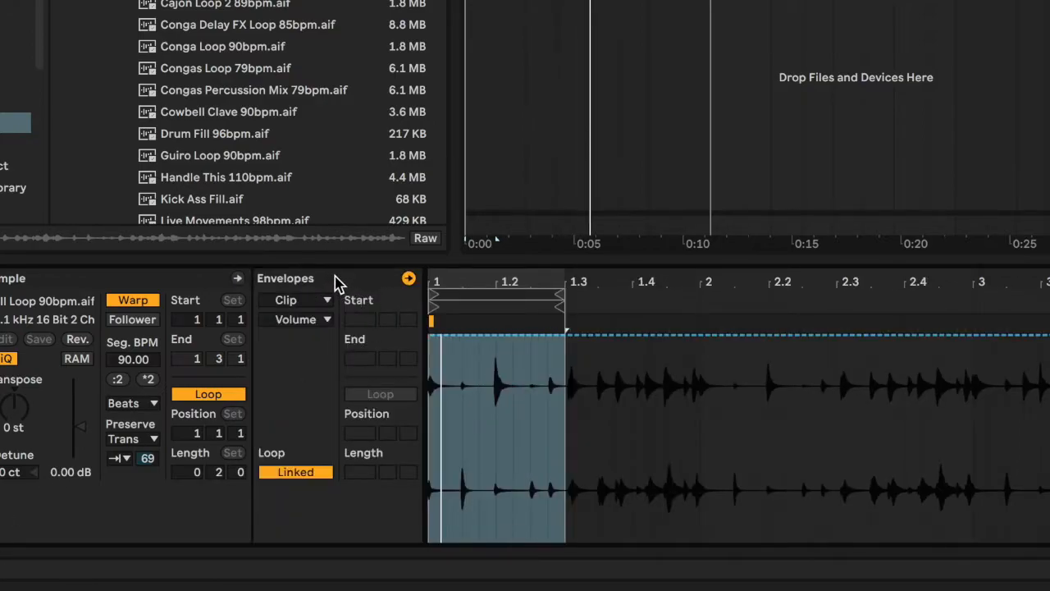
click(456, 394)
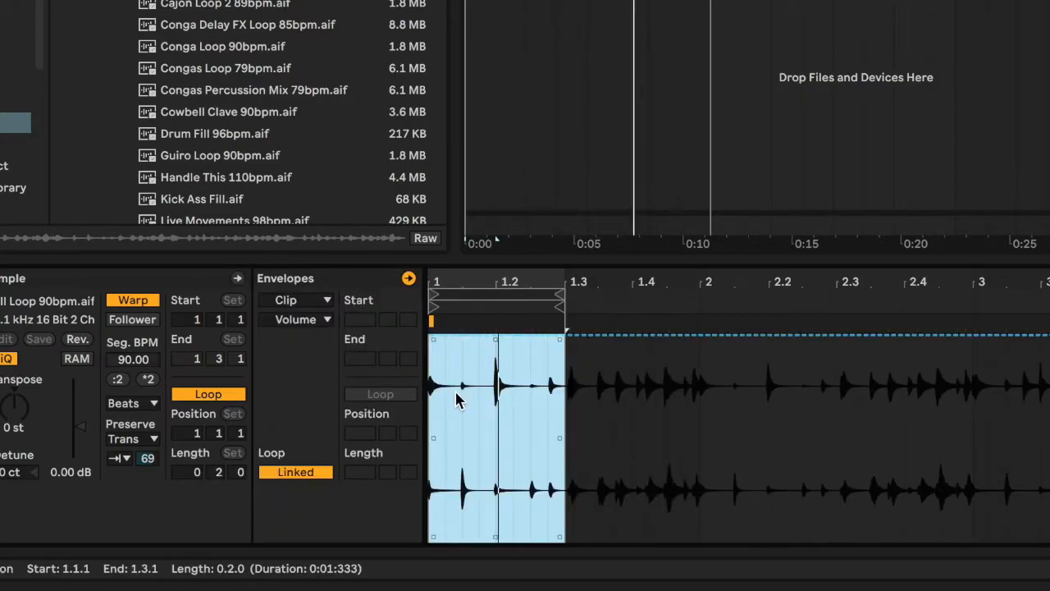
click(447, 339)
drag(447, 339, 457, 556)
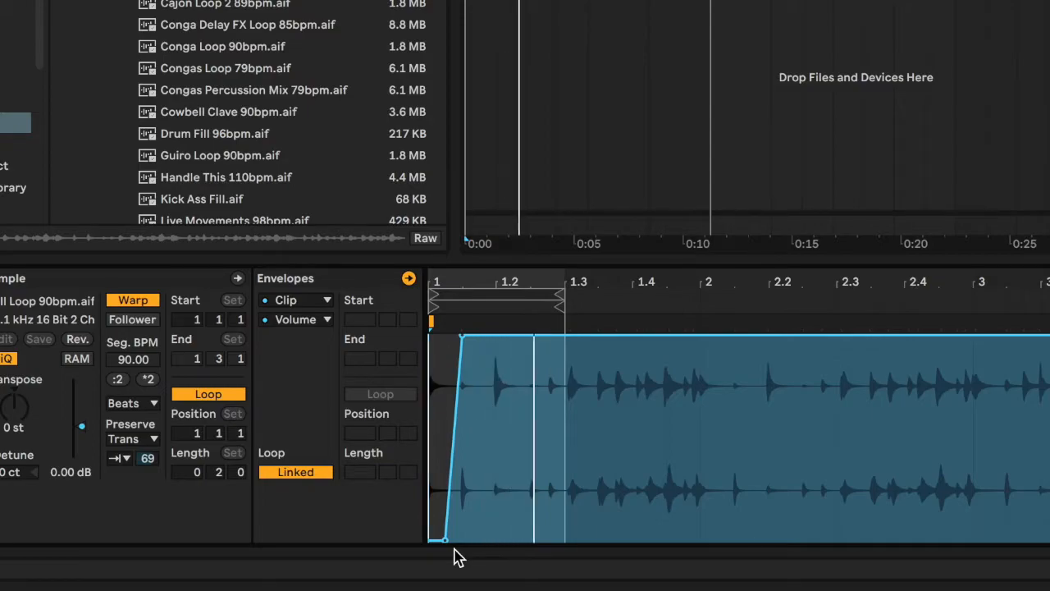
Step: Pull the Bell Loop's volume envelope down to silence near the end of its two-beat loop
scroll(550, 394, up, 3)
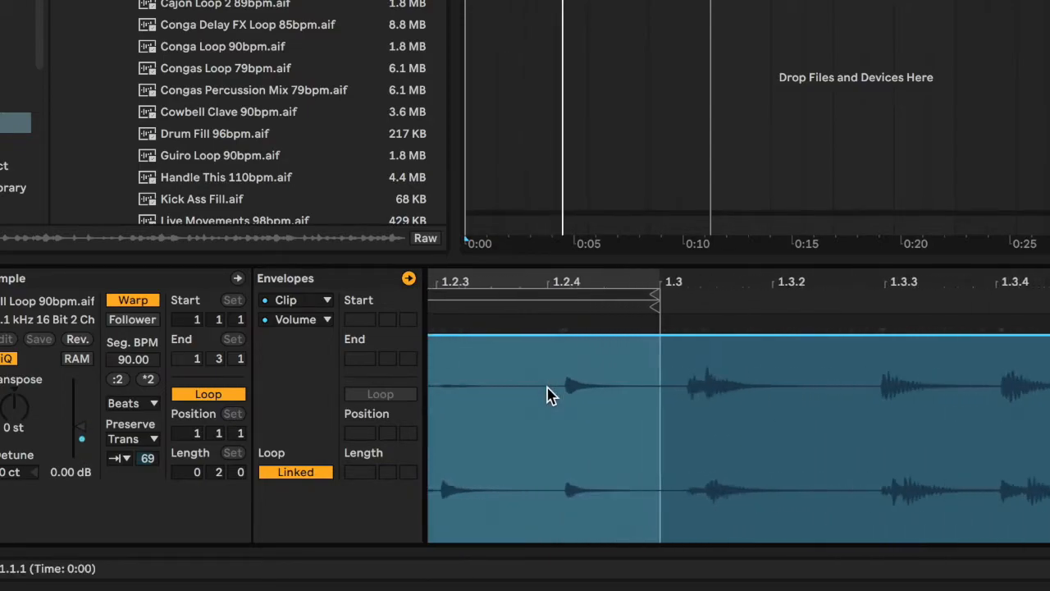
scroll(549, 394, up, 2)
drag(679, 345, 679, 541)
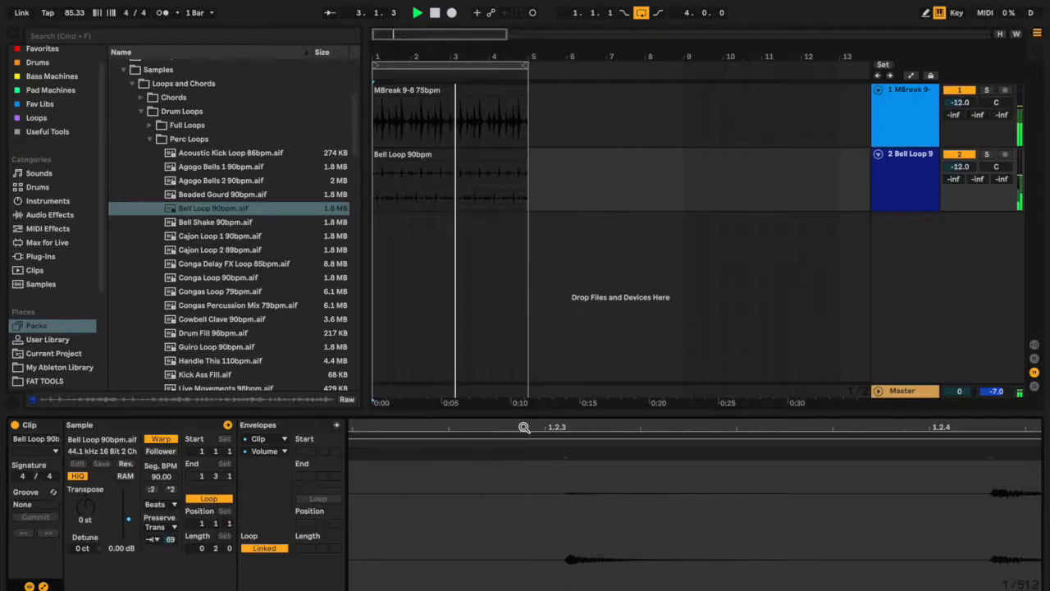
Step: Warp the late Bell Loop transients near 1.2.3 and 1.2.4 back onto those grid lines
drag(566, 458, 549, 459)
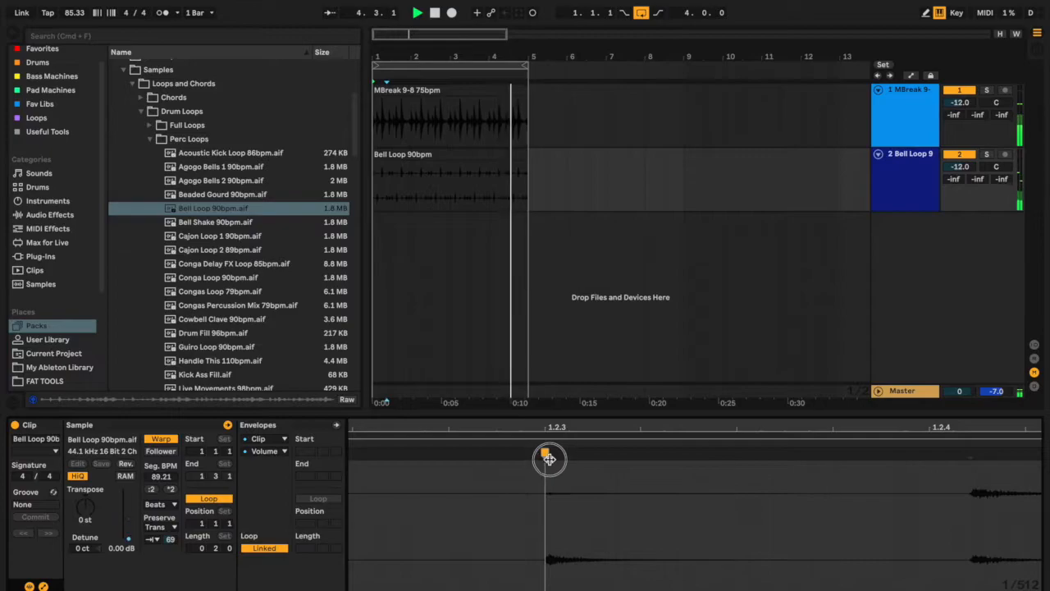
drag(973, 457, 955, 457)
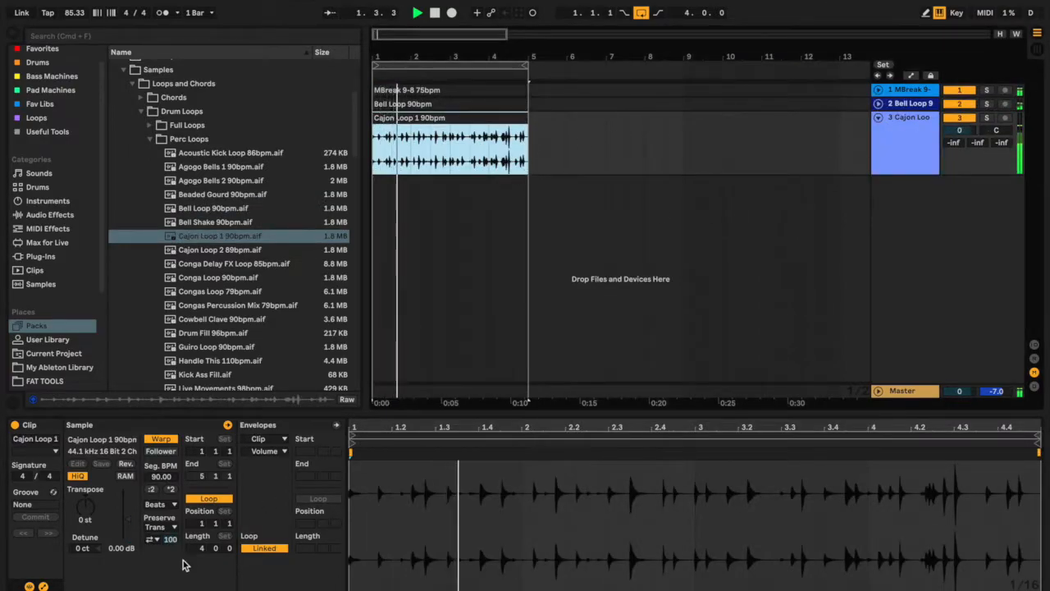
Step: Set the Cajon Loop 1 track volume to -12 dB, and its clip's transient envelope to 76 with transient looping off
click(960, 131)
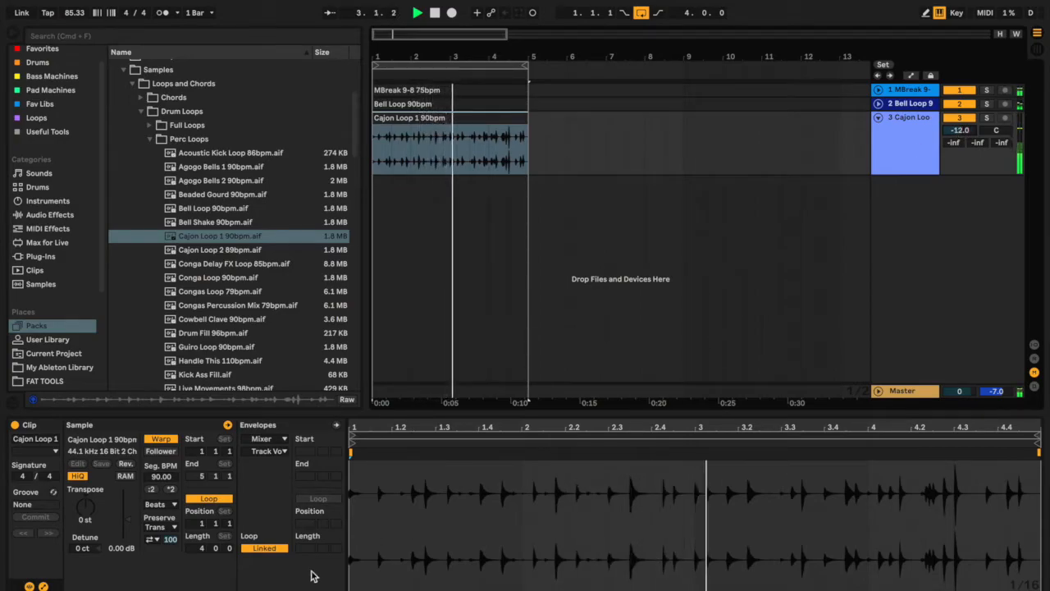
drag(171, 540, 170, 559)
Step: Show the Cajon Loop 1 clip's Volume envelope and pull it down at the loud hit around 4.3
click(264, 428)
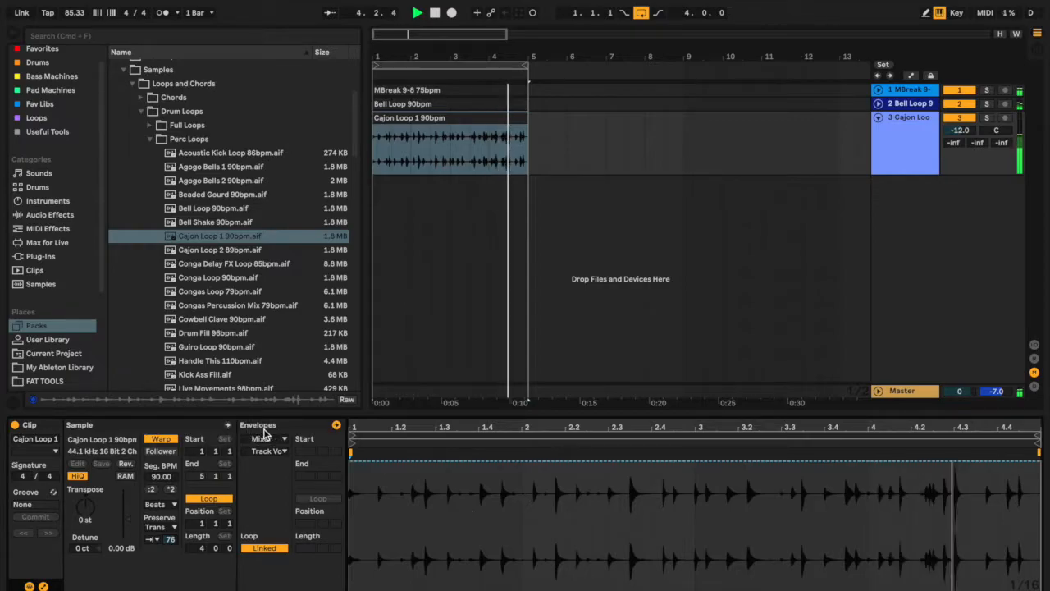
click(263, 438)
click(261, 461)
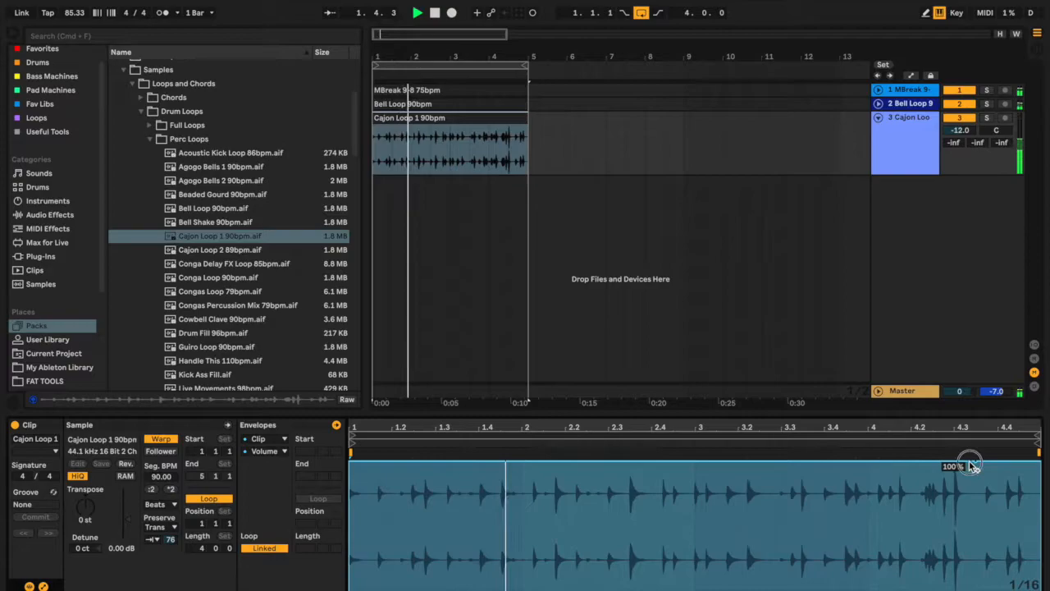
drag(972, 466, 973, 583)
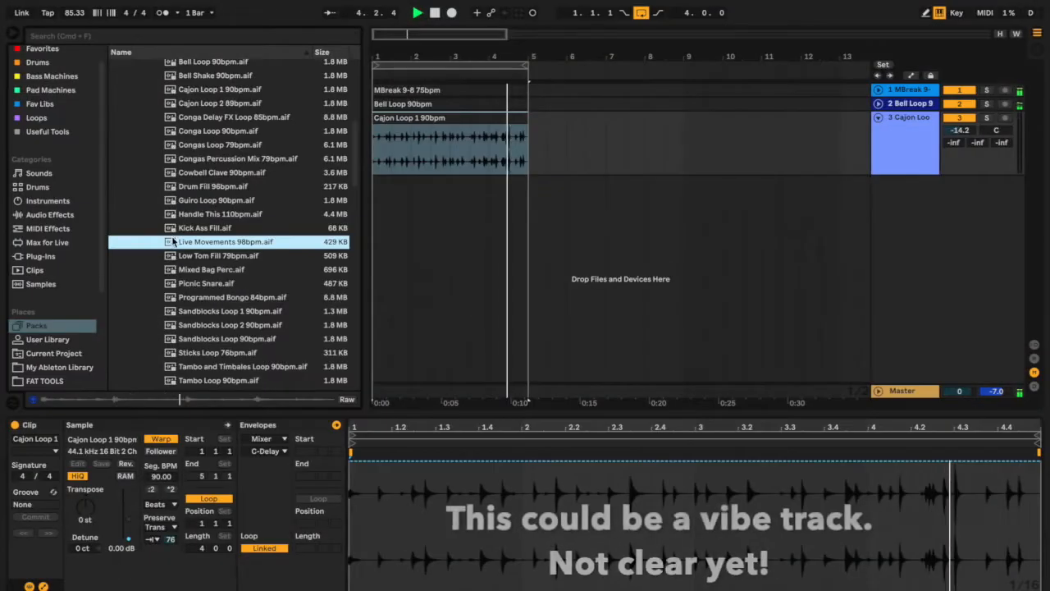
Step: Add Live Movements 98bpm.aif on a new track, set the track volume to -12 dB and extend the clip to bar 5
drag(172, 243, 375, 195)
drag(965, 197, 965, 197)
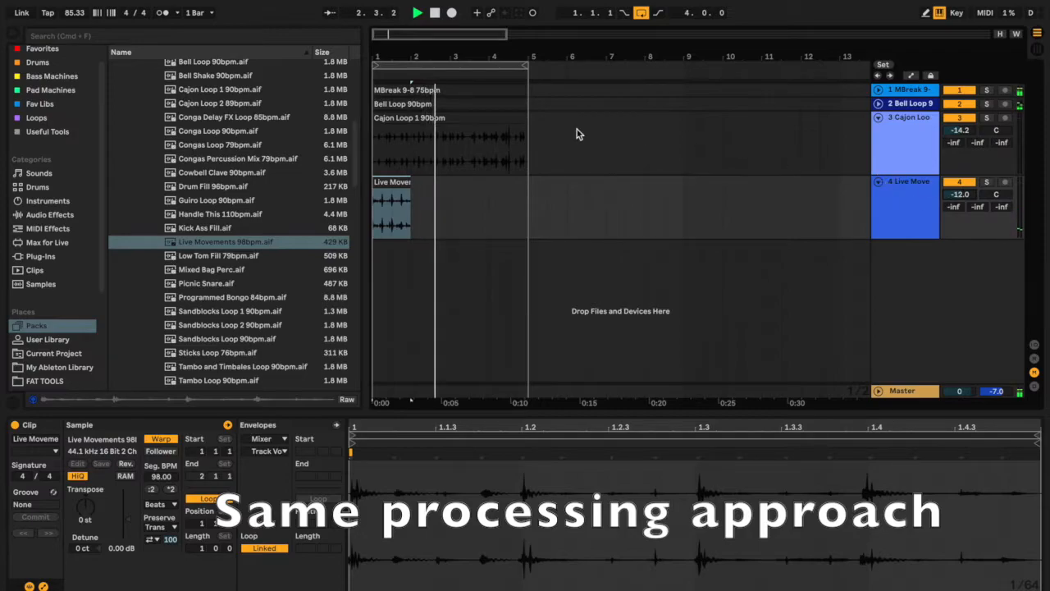
drag(402, 185, 529, 194)
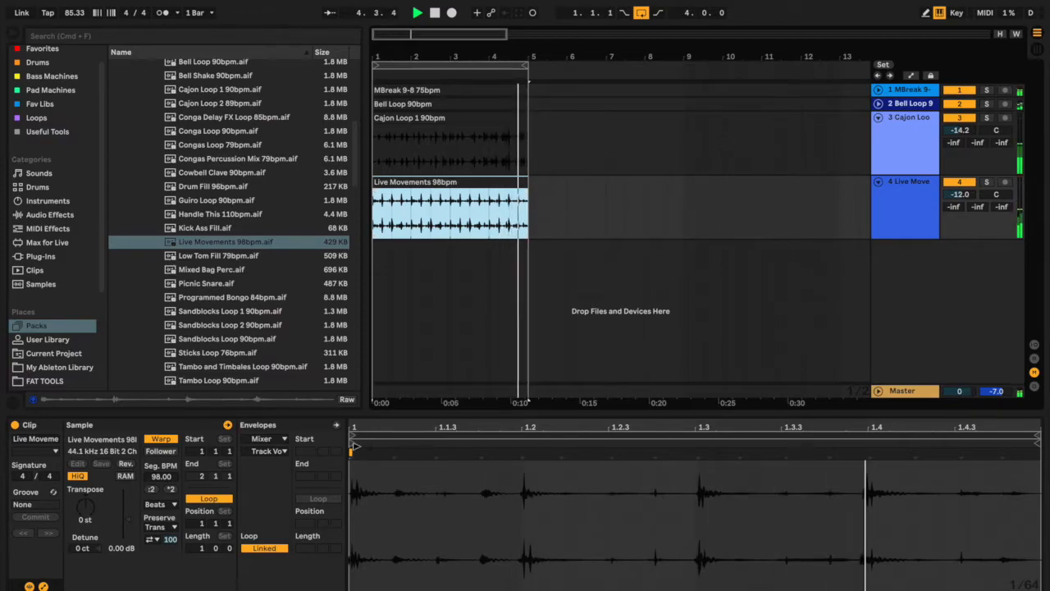
Step: Shift the Live Movements clip's start marker forward to 1.1.3 and on to a point between 1.1.3 and 1.2
click(354, 445)
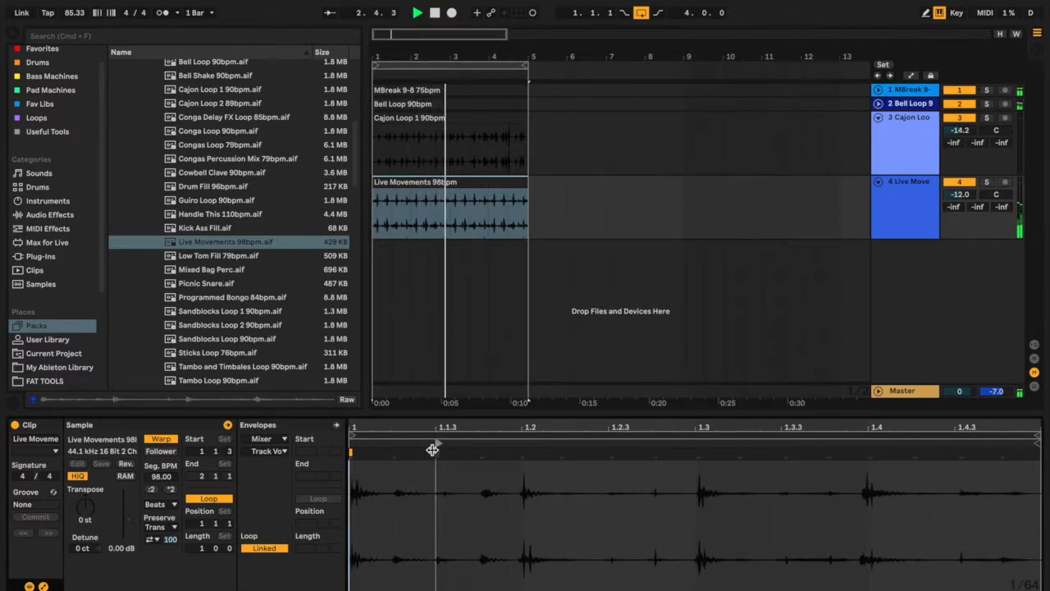
click(481, 444)
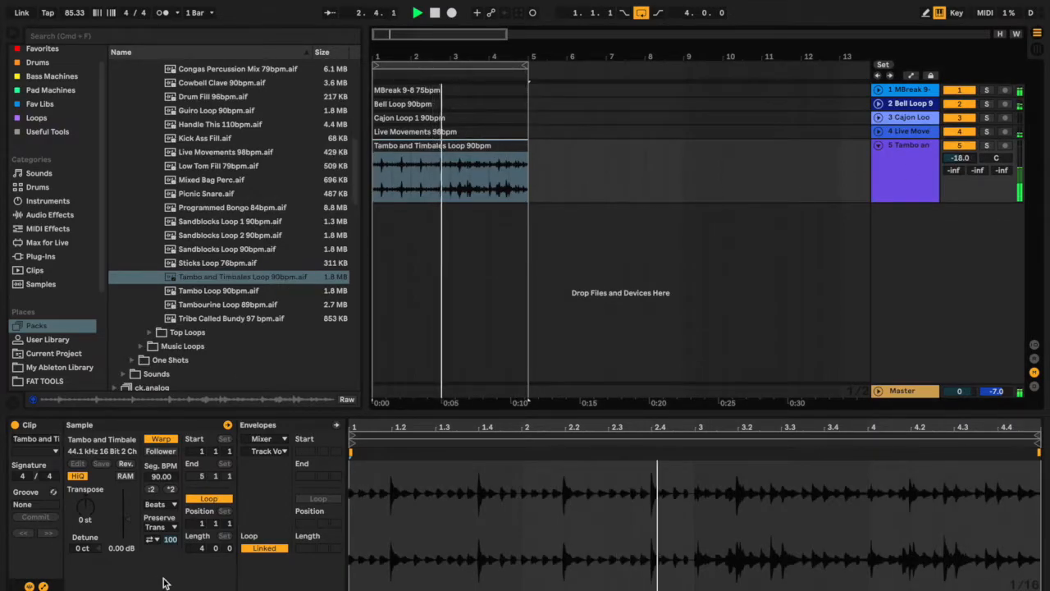
Step: Lower the transient envelope of the Tambo and Timbales Loop 90bpm clip
drag(155, 551, 155, 578)
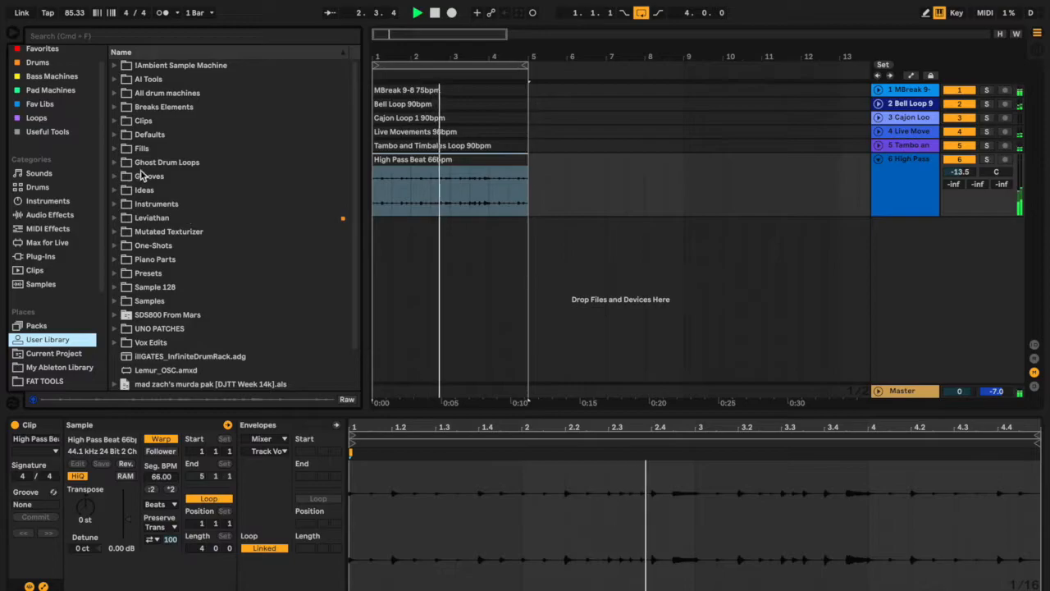
Step: Add the !Live 8 Legacy Compressor.adv preset from the User Library's Defaults folder to the High Pass Beat 66bpm track
click(116, 135)
scroll(173, 255, down, 3)
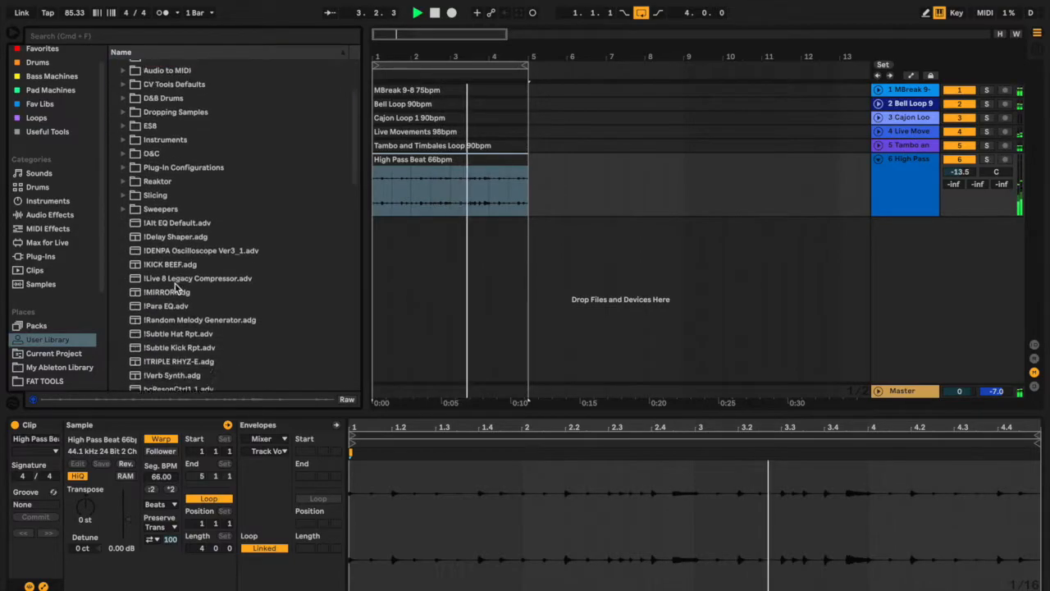
drag(174, 266, 419, 197)
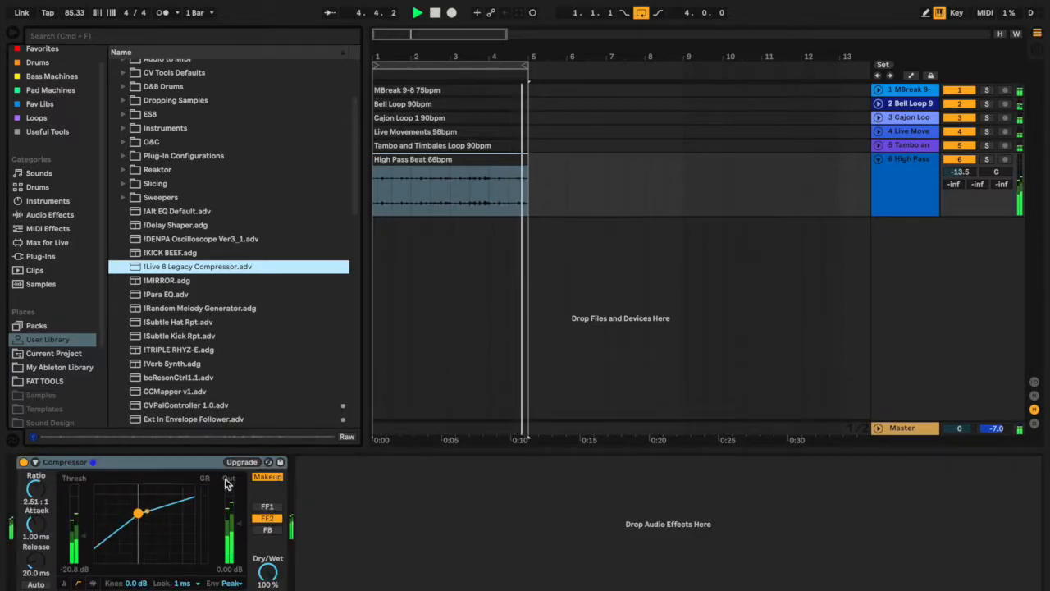
Step: Enable the Compressor's sidechain and take its audio from 1-MBreak 9-8 75bpm
click(35, 462)
click(54, 479)
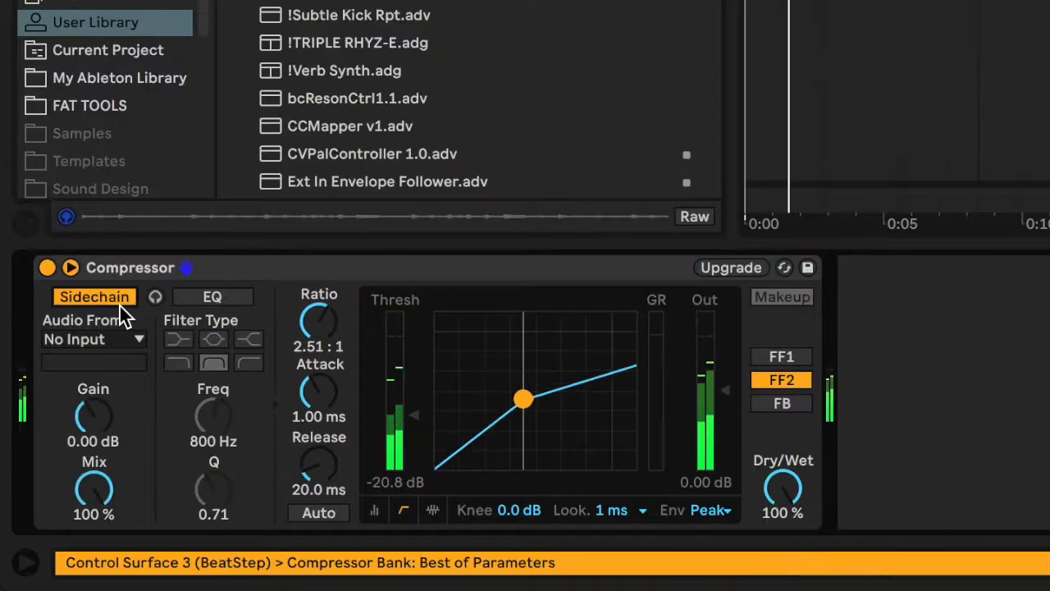
click(55, 498)
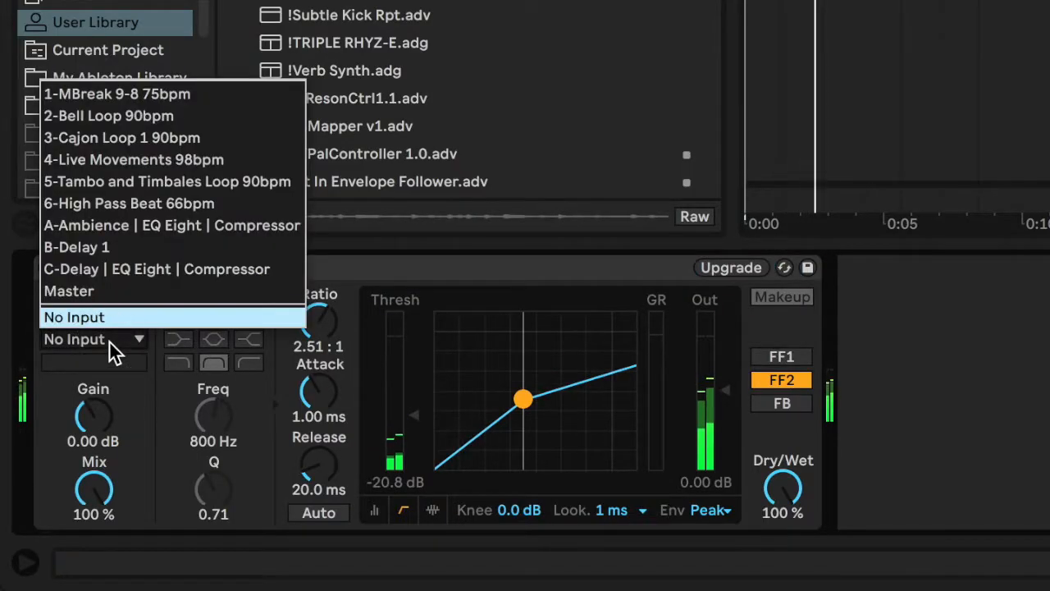
click(121, 95)
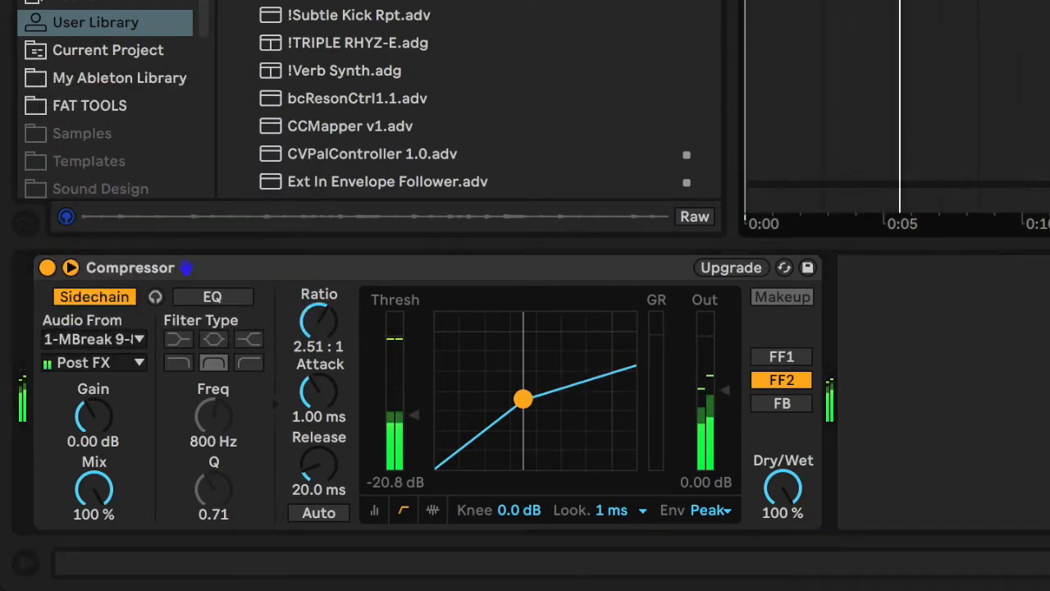
Step: Set the Compressor's attack to 0.01 ms, release to 49.2 ms, ratio to 1.73:1 and threshold to -26.3 dB
drag(415, 416, 405, 482)
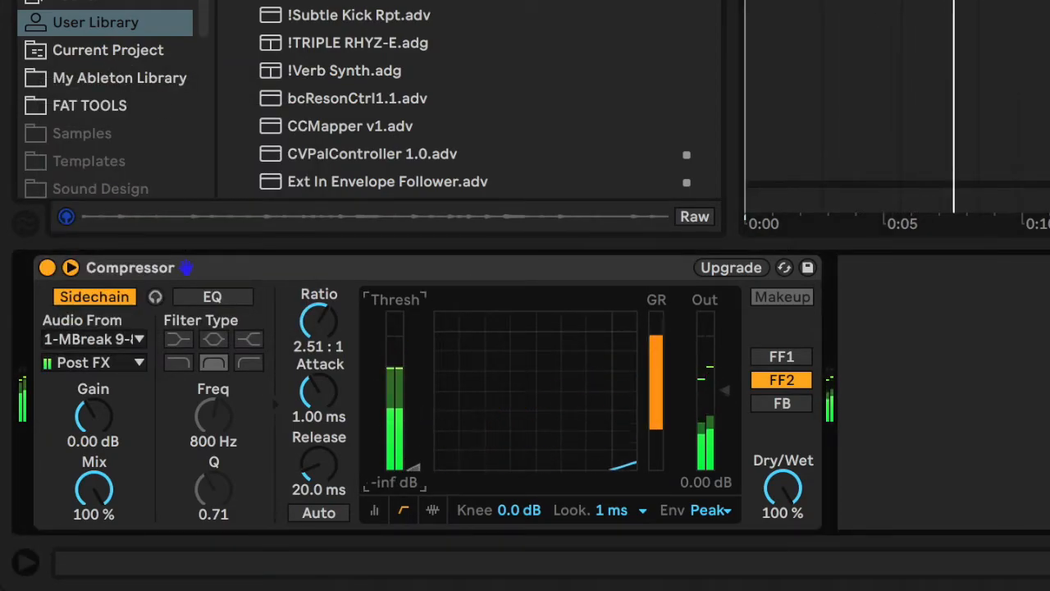
drag(320, 393, 320, 443)
drag(314, 349, 314, 386)
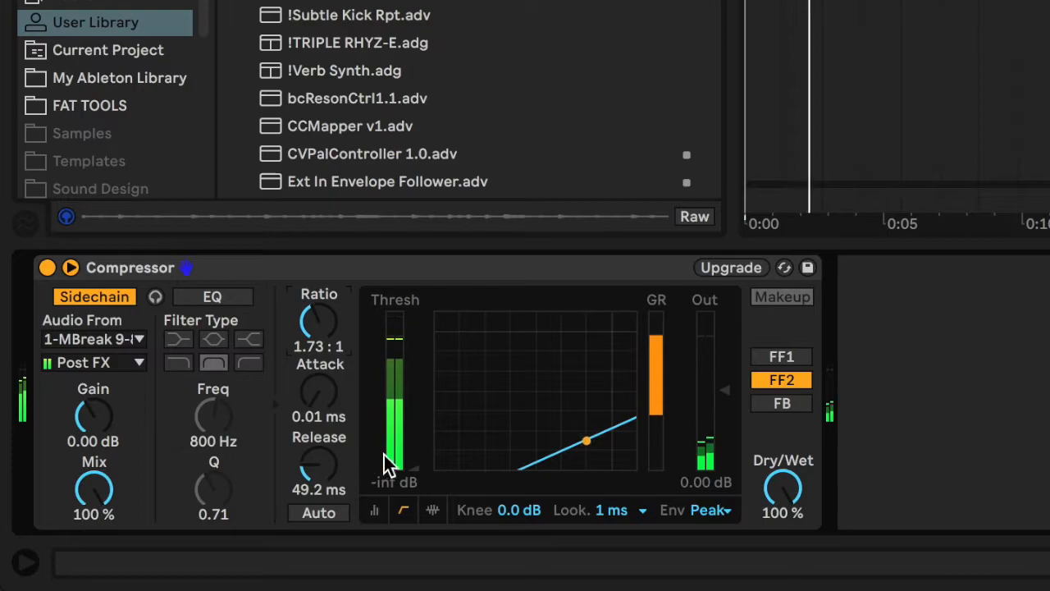
drag(375, 453, 375, 427)
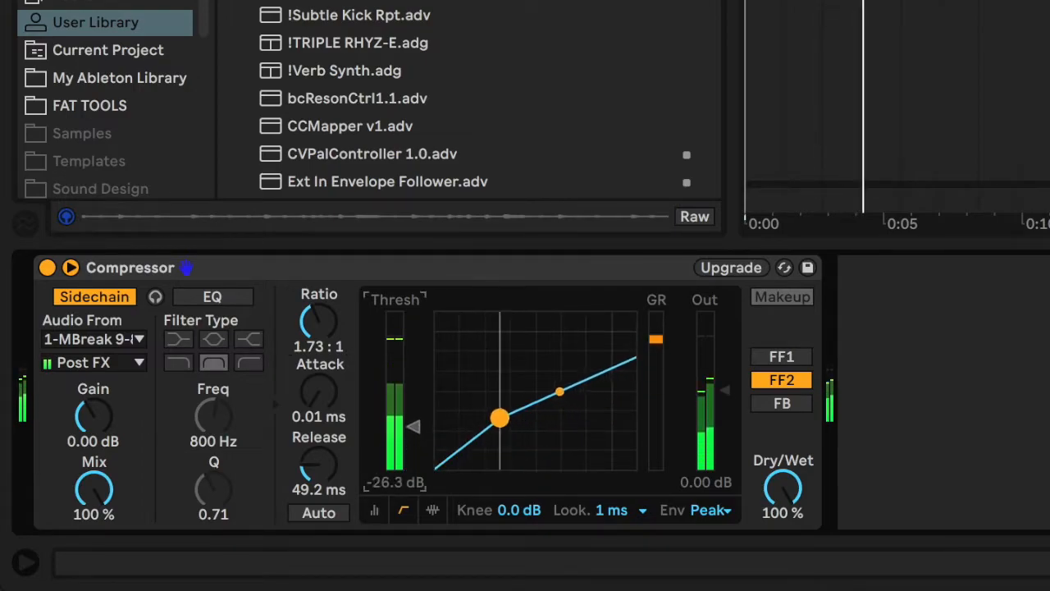
Step: Switch the Compressor to the FF1 model and set its release to 45 ms
click(789, 359)
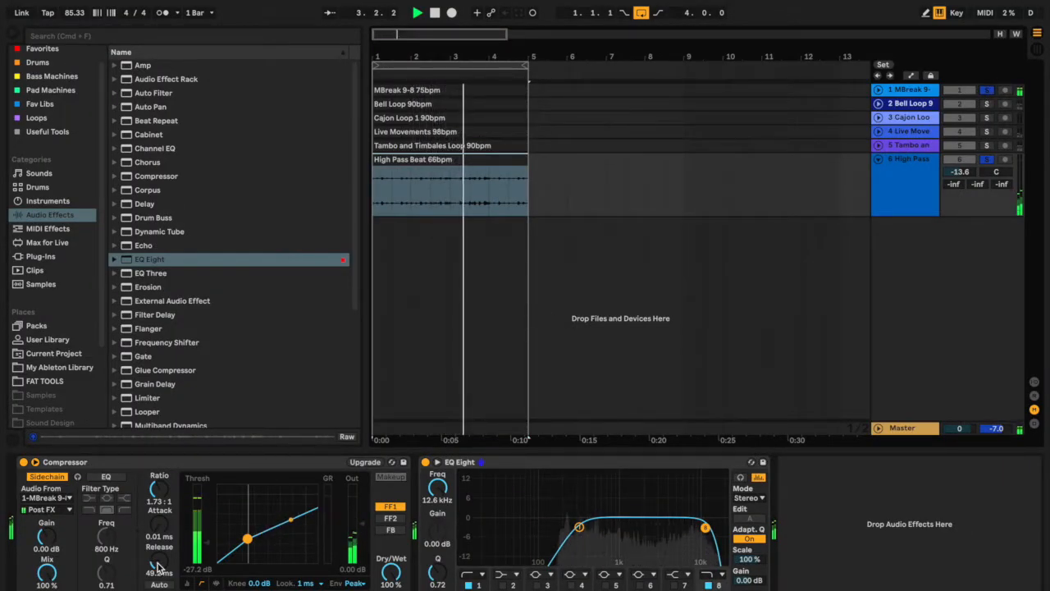
drag(159, 566, 158, 501)
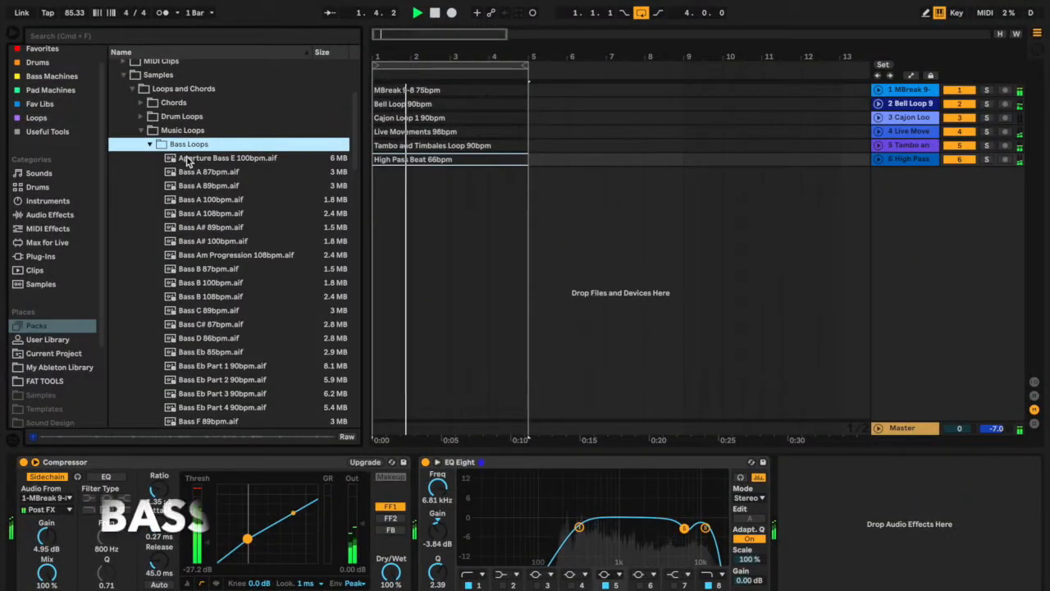
Step: Audition the samples in the Bass Loops folder, starting with Aperture Bass E 100bpm.aif and continuing through the A and A# loops
click(186, 160)
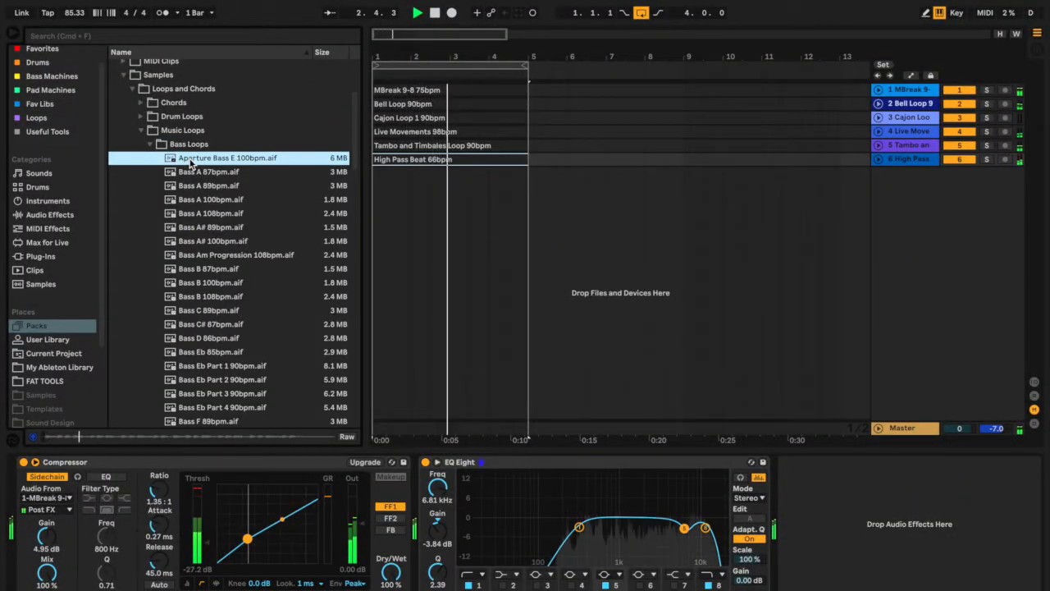
key(Down)
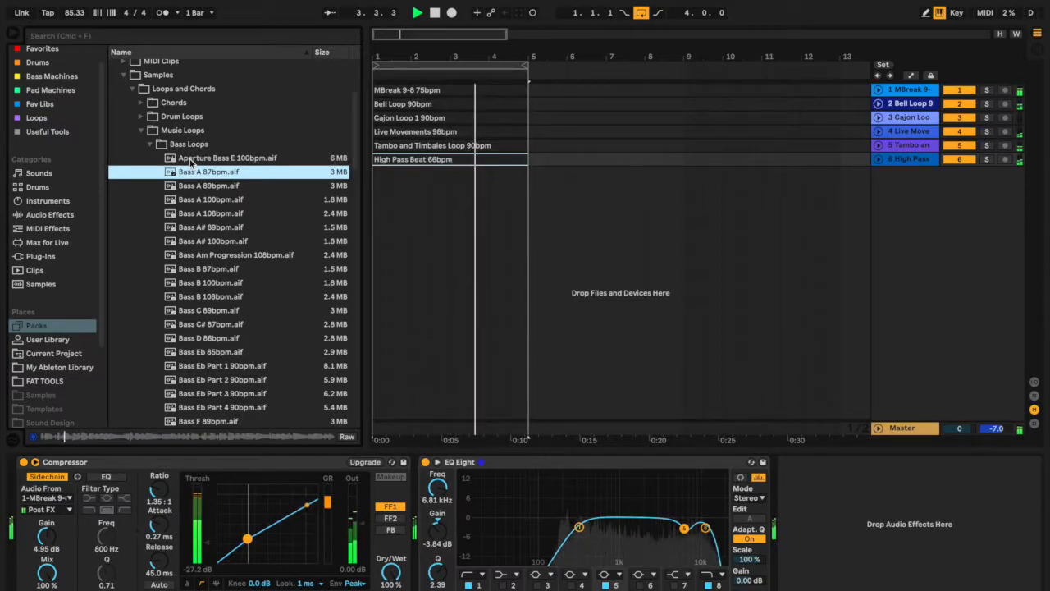
key(Down)
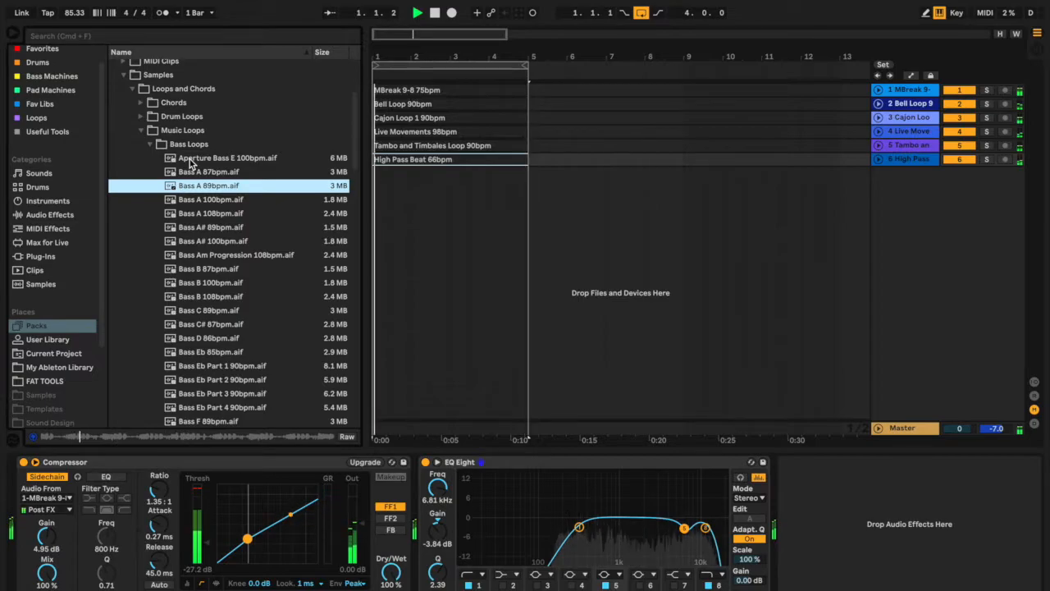
key(Down)
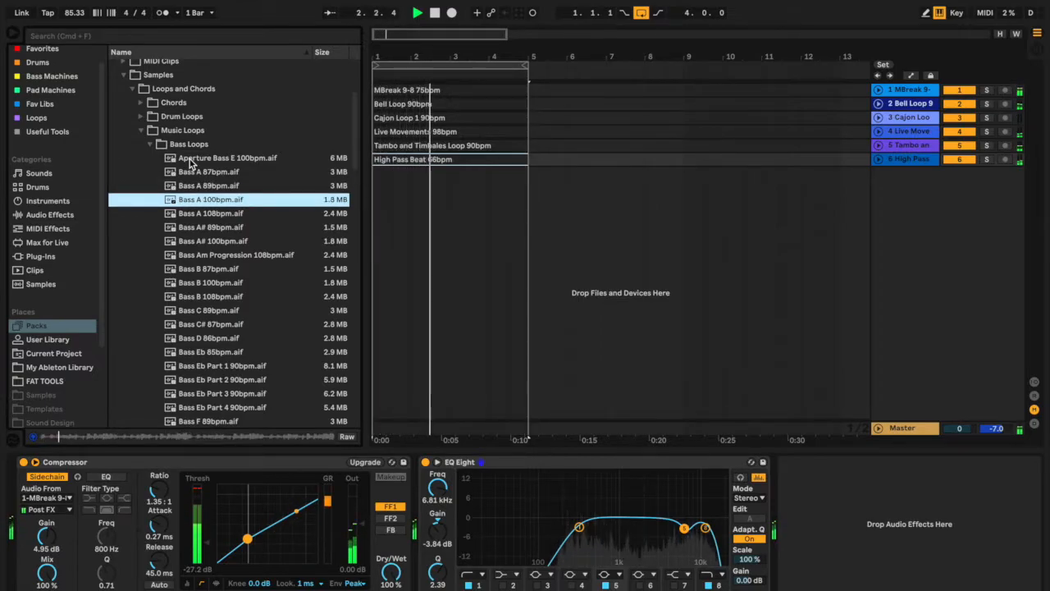
key(Down)
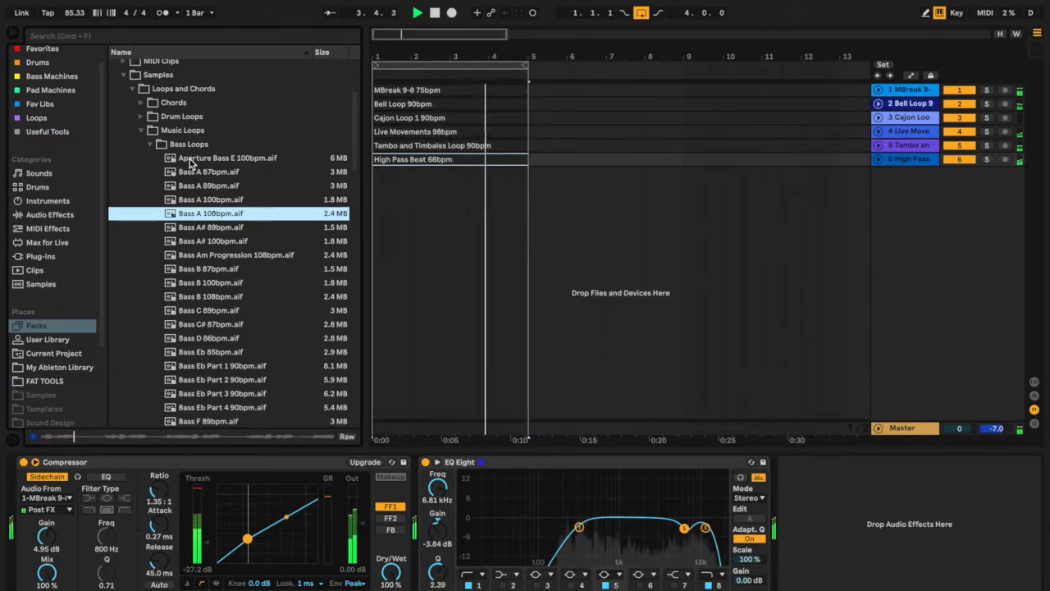
key(Down)
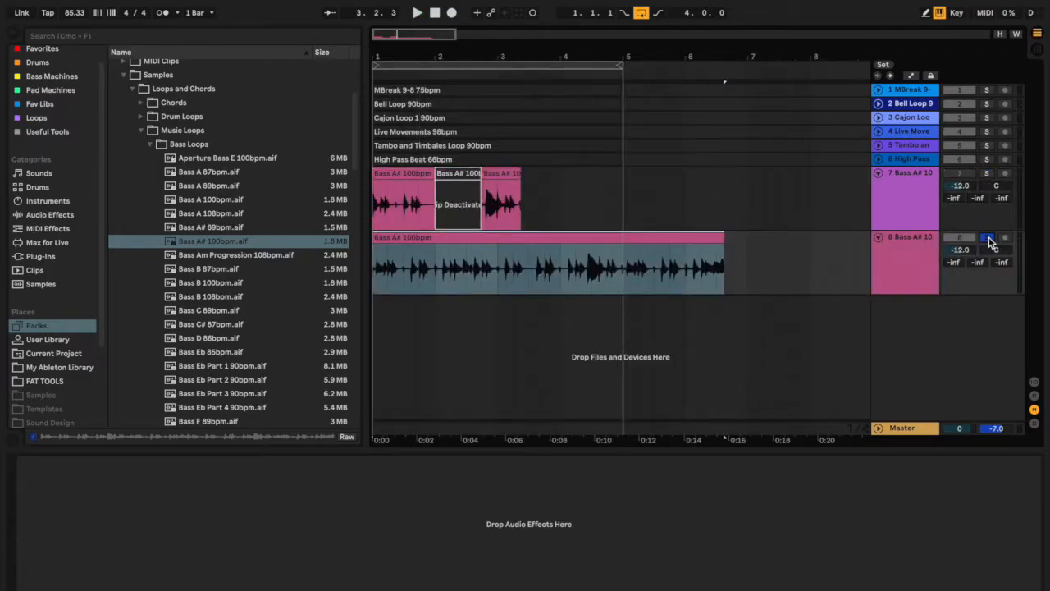
Step: Play the soloed Bass A# 100bpm track and lower its clip's transposition envelope to -2 st between about 7.1 and 7.2
key(space)
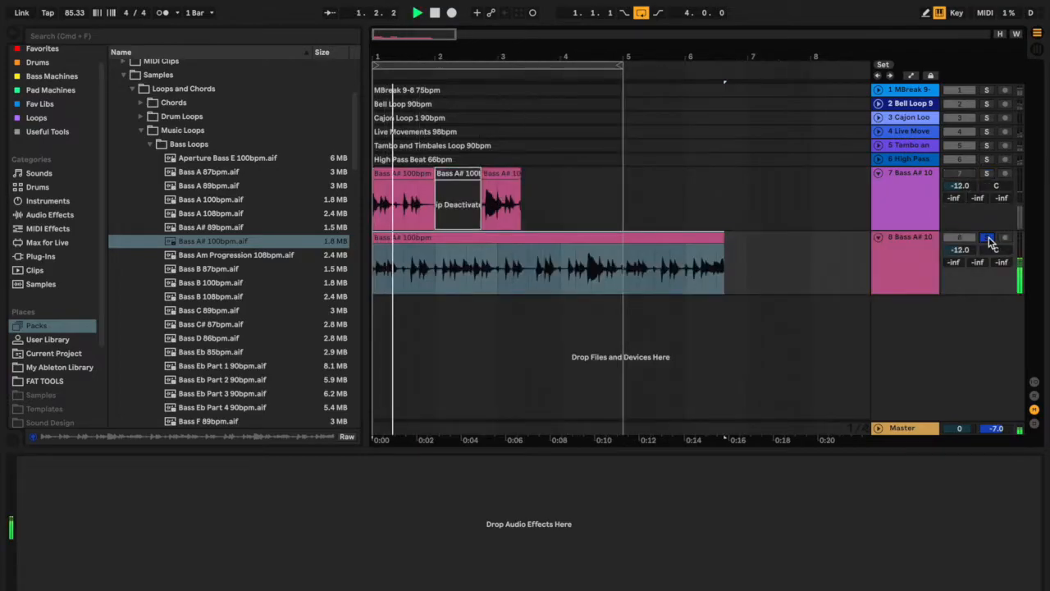
key(space)
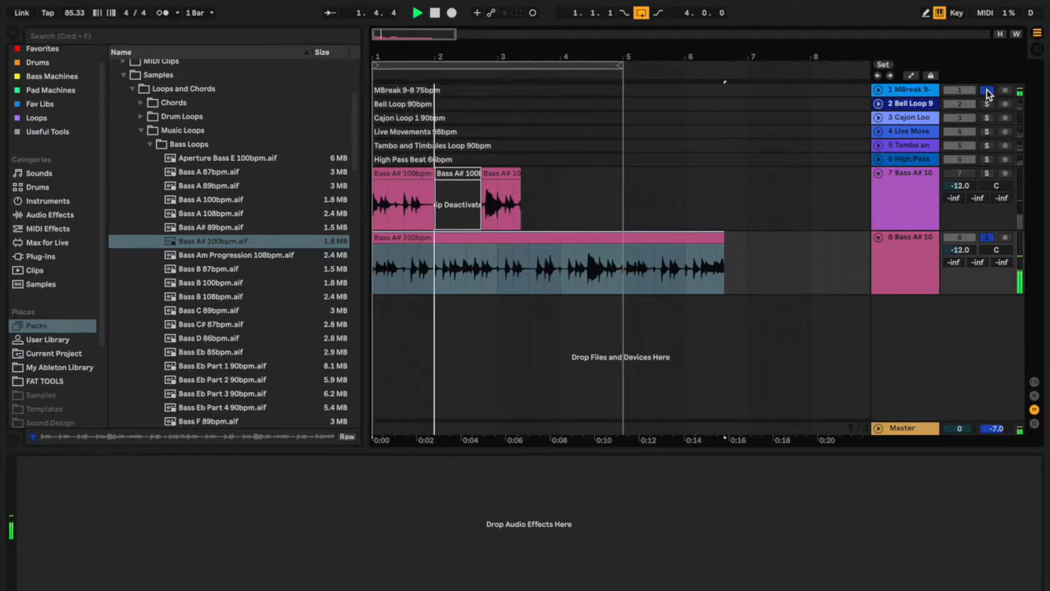
double_click(417, 267)
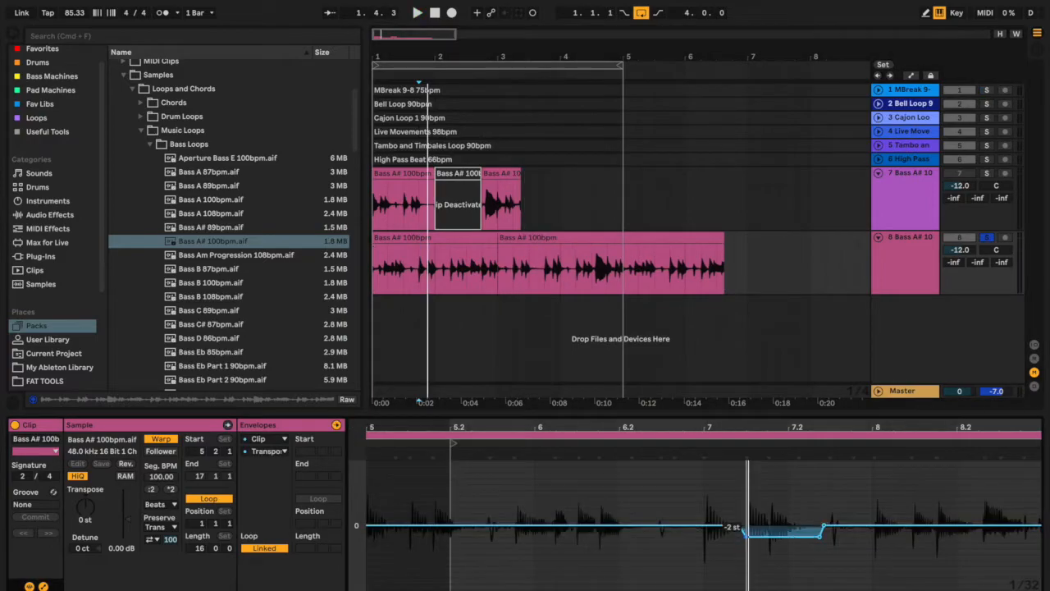
key(space)
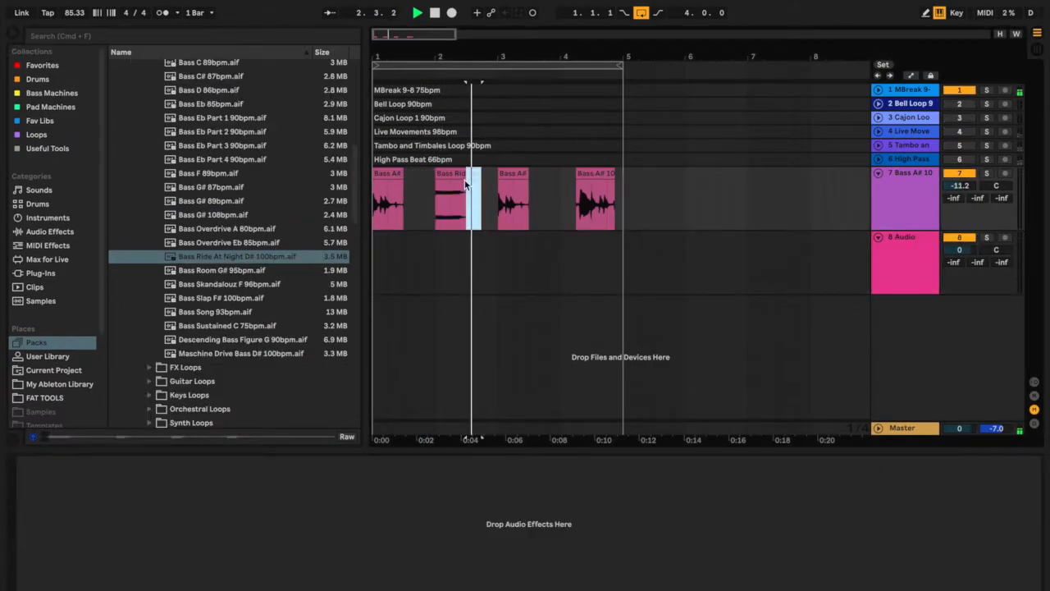
Step: Open the Bass Rupert clip that follows the first Bass A# clip in bar 1 and transpose it 2 st
click(389, 177)
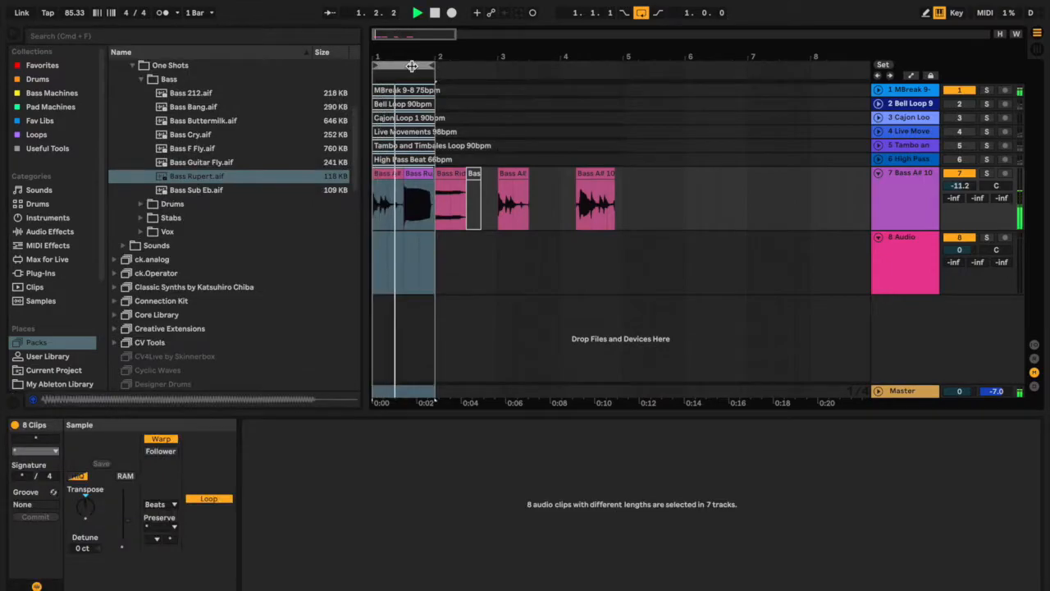
click(413, 175)
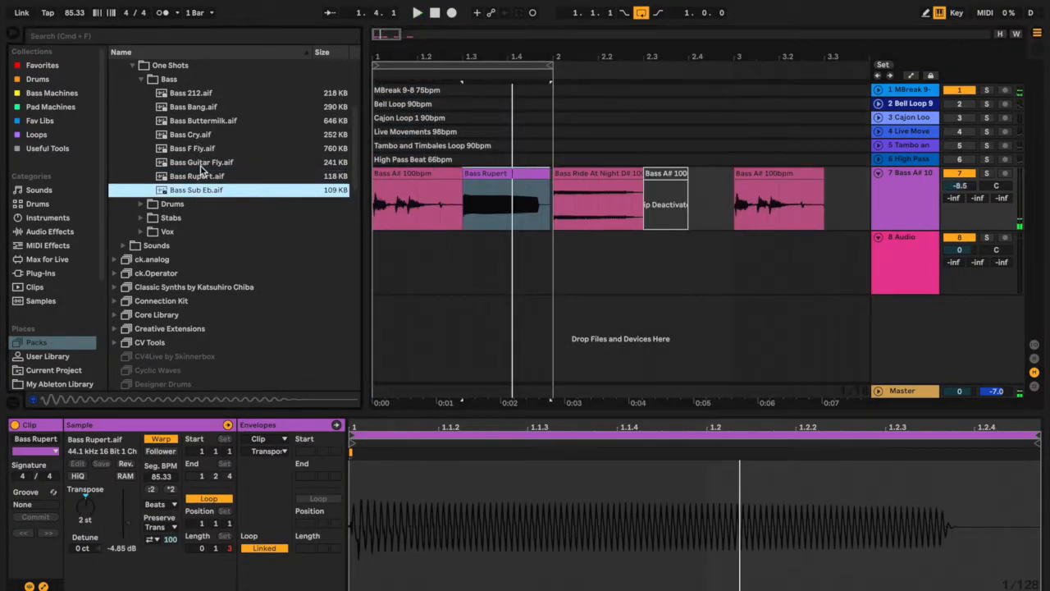
Step: Audition the bass one-shots, including Bass 212, Bass Bang, Bass Buttermilk, Bass Cry, Bass Guitar Fly, Bass Rupert and Bass Sub Eb
click(201, 164)
click(197, 191)
click(197, 108)
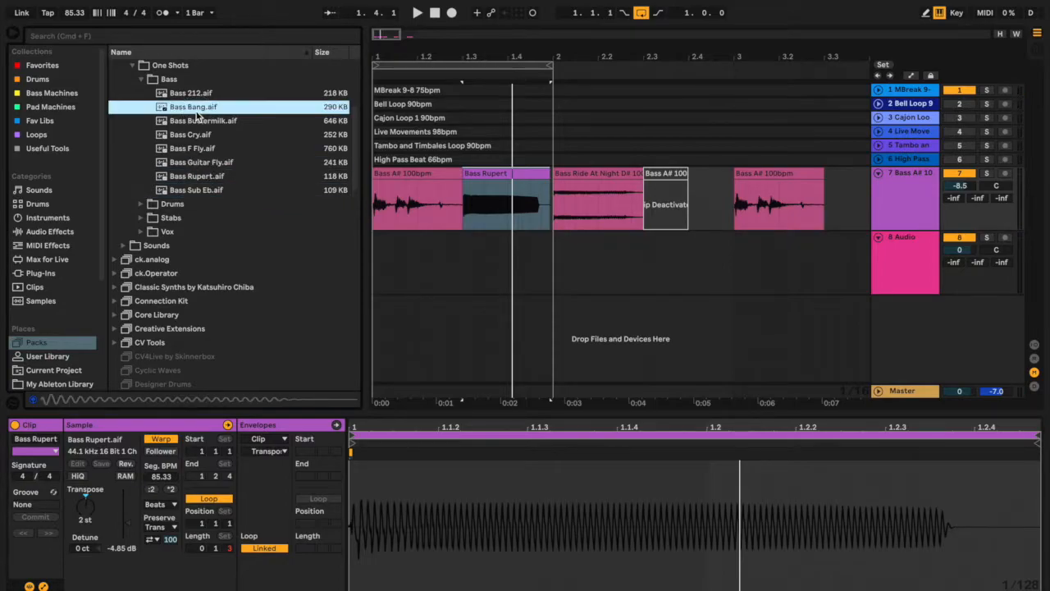
click(197, 95)
click(195, 112)
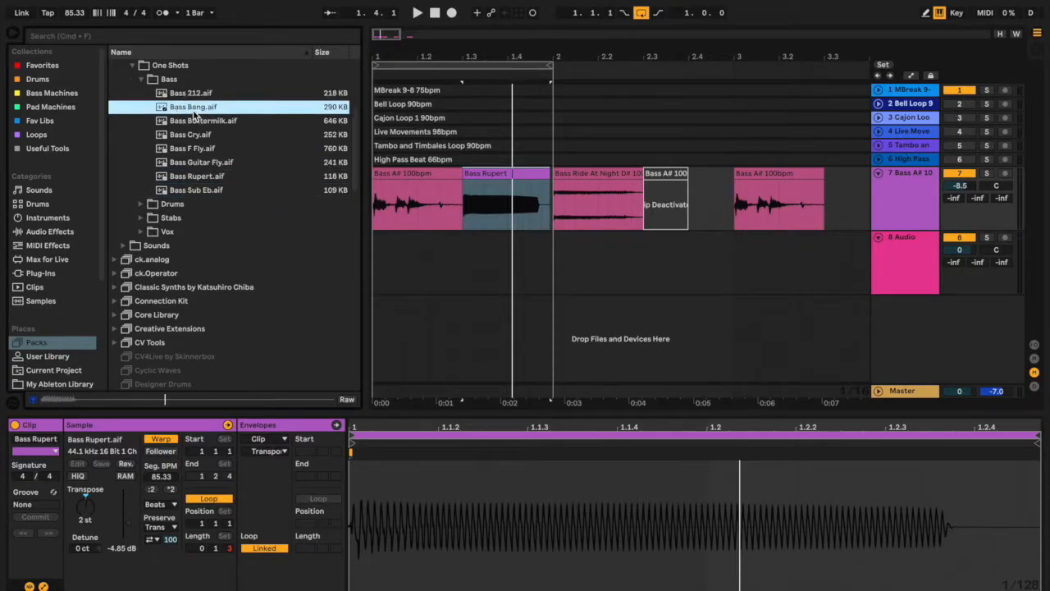
click(196, 122)
click(194, 134)
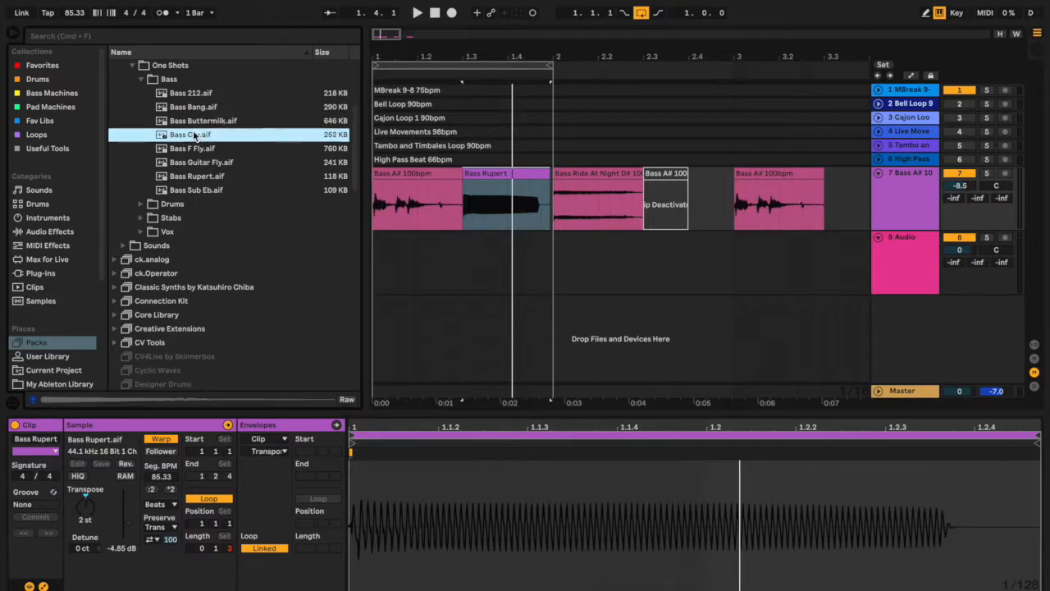
click(196, 122)
click(194, 109)
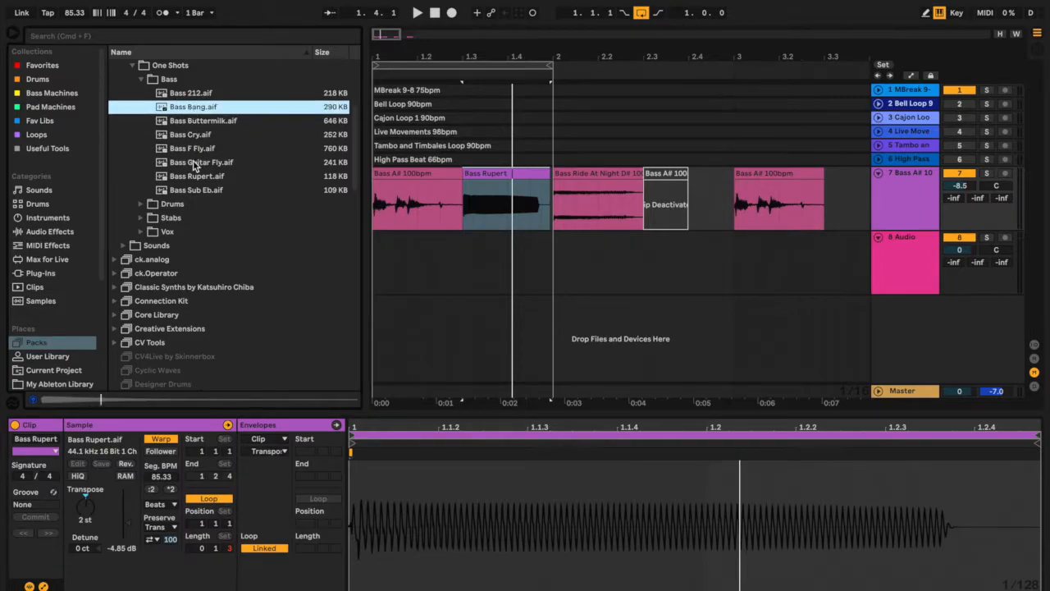
click(194, 163)
click(194, 177)
click(195, 191)
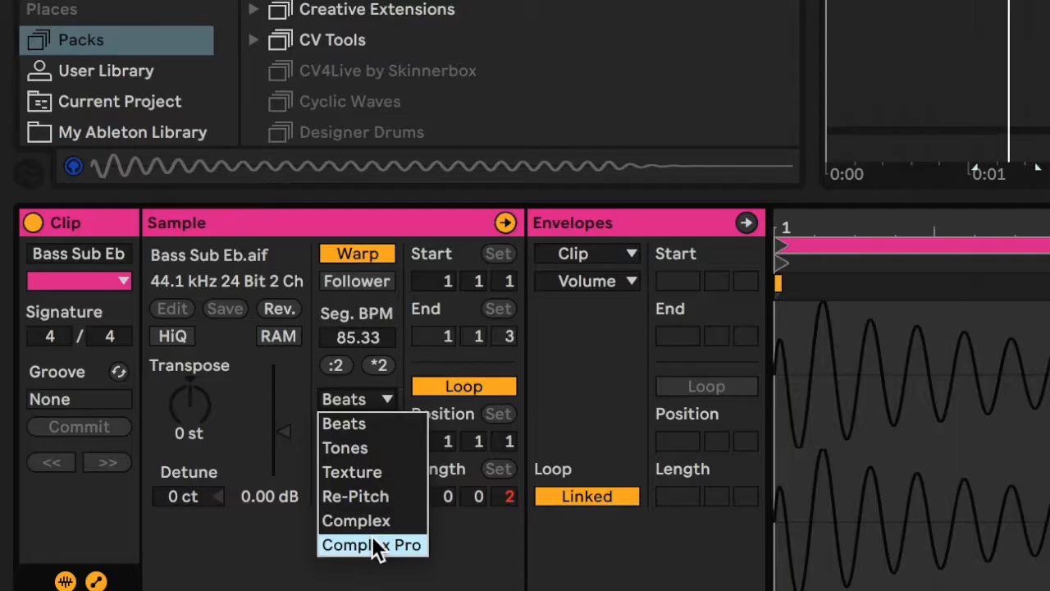
Step: Set the Bass Sub Eb clip's warp mode to Complex Pro and transpose it 12 st
click(375, 547)
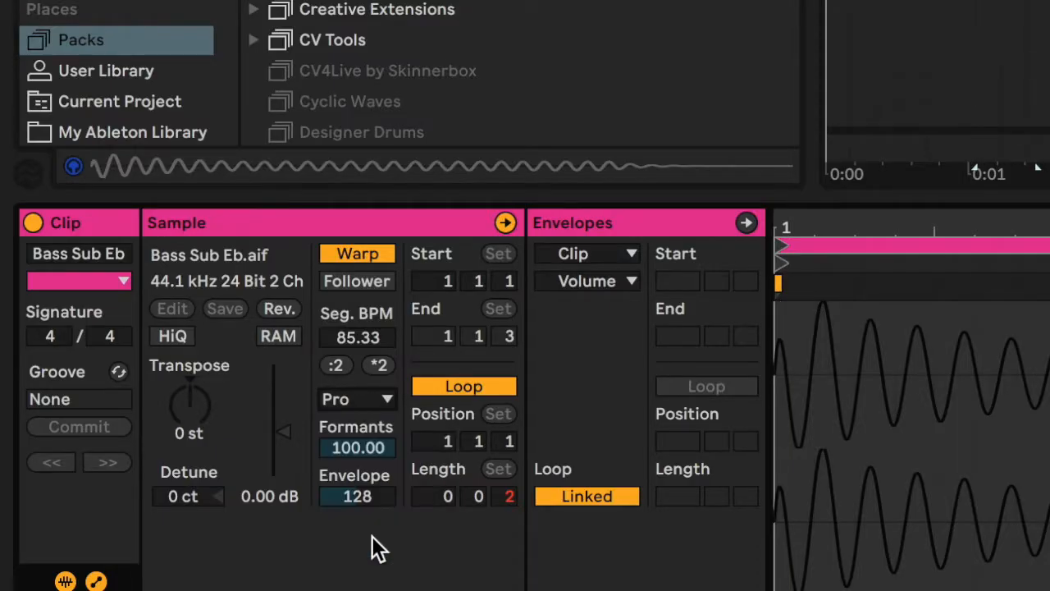
drag(182, 432, 185, 432)
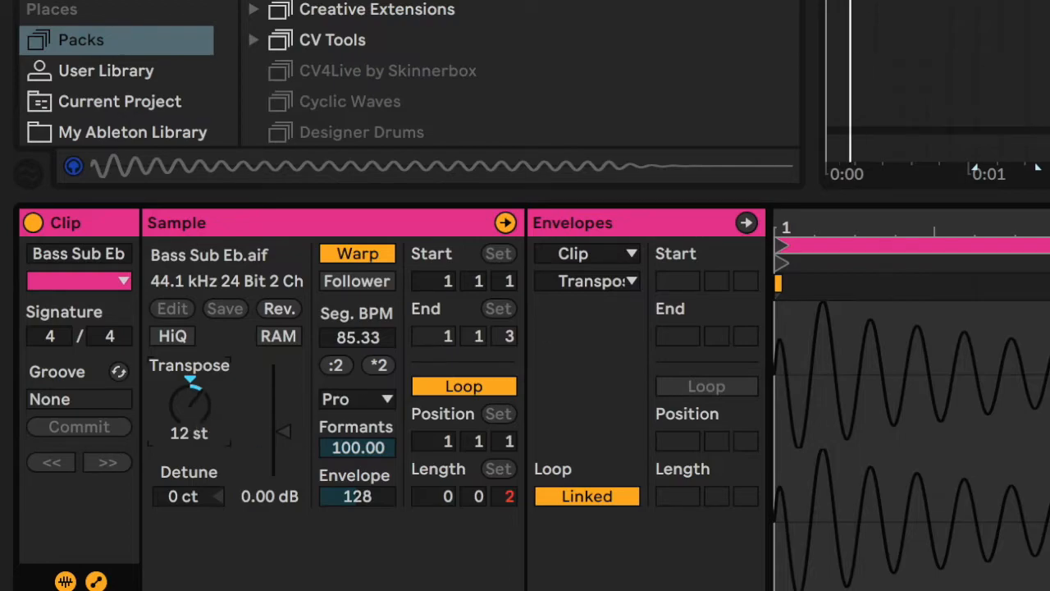
click(187, 416)
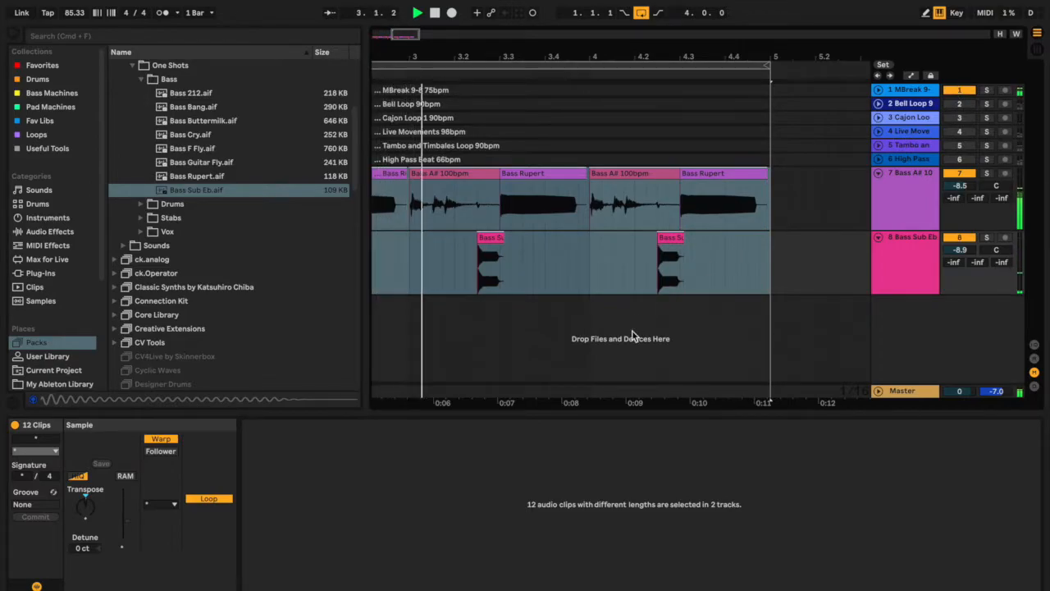
Step: Try transposing the Bass Rupert clip at 2.3 to 1 st and 0 st during playback, and return it to 2 st
scroll(632, 336, left, 5)
scroll(633, 336, left, 3)
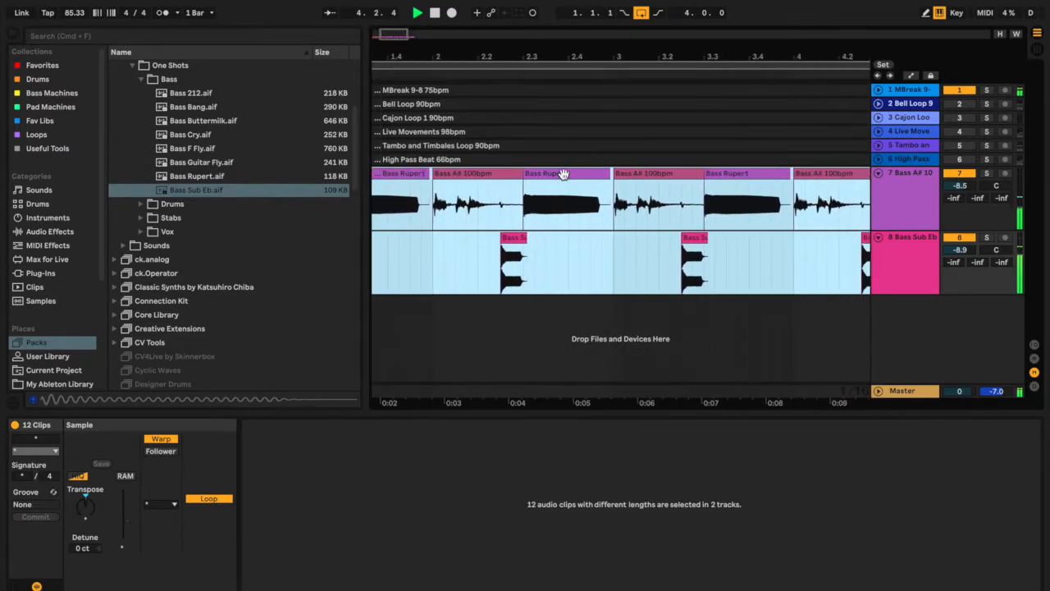
click(562, 175)
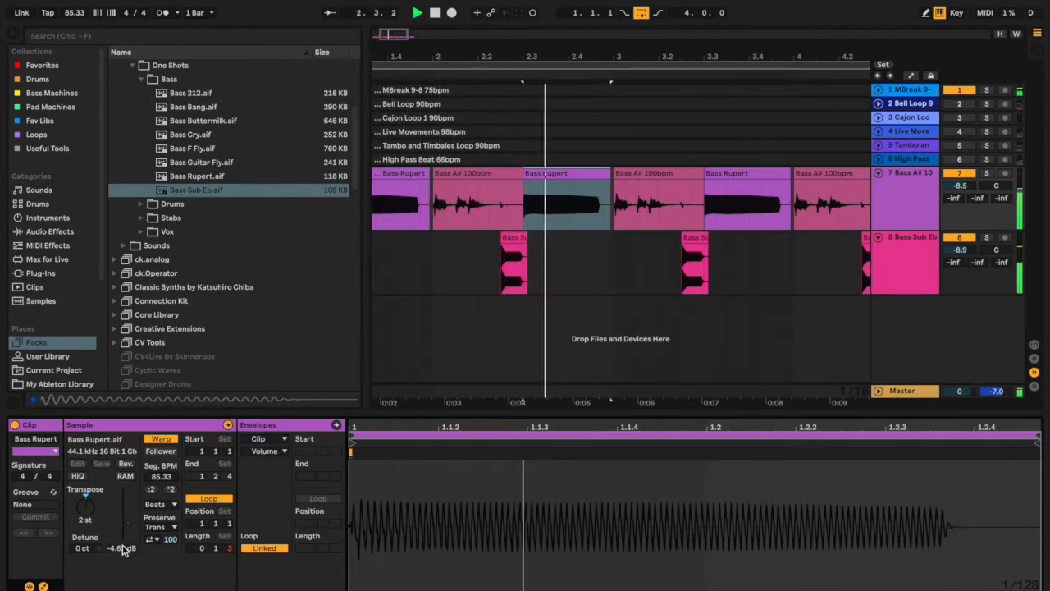
click(578, 173)
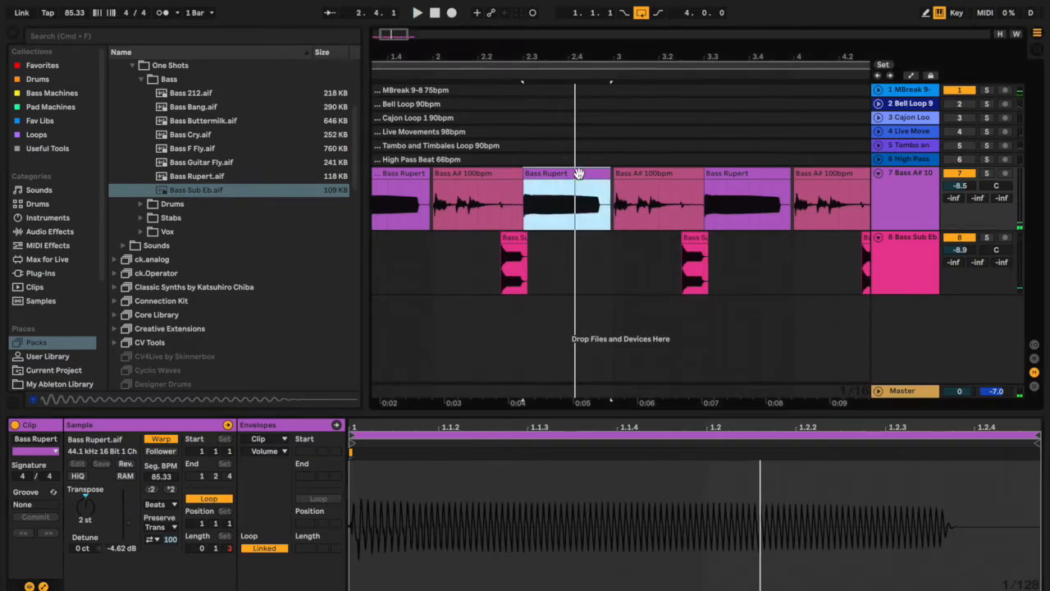
click(85, 522)
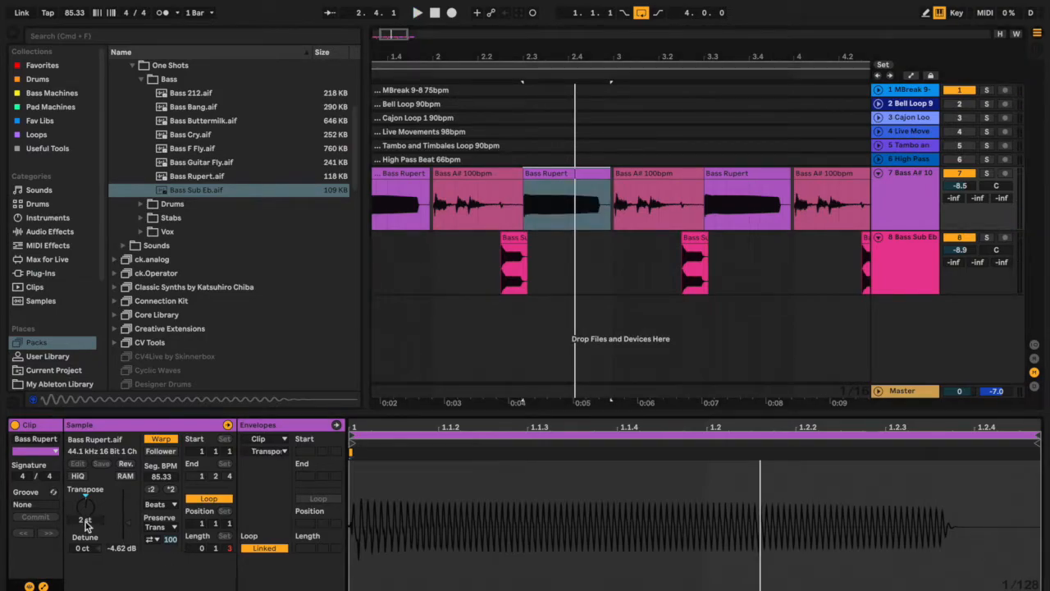
click(495, 174)
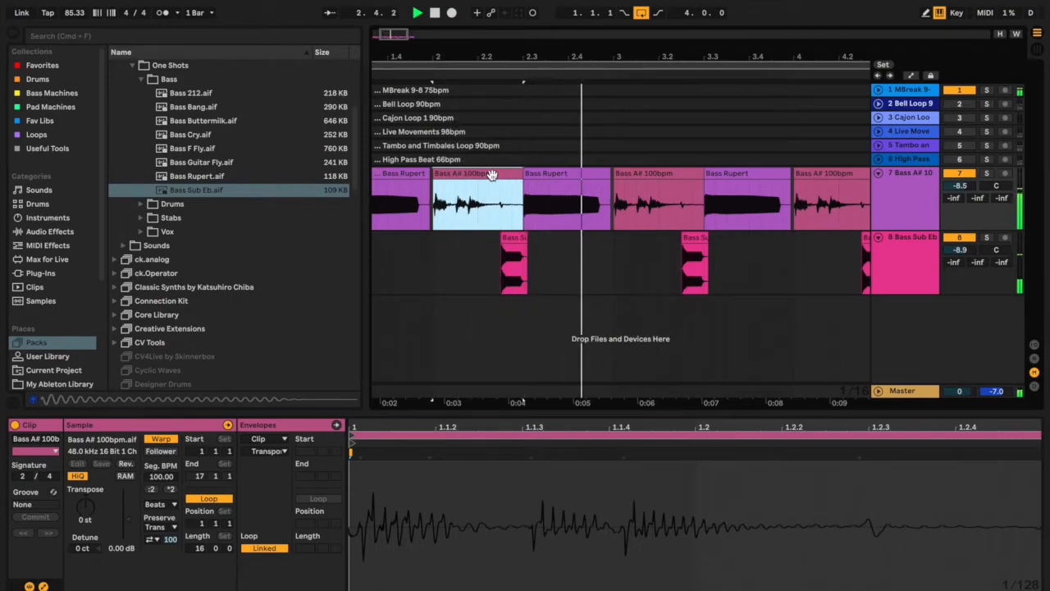
click(561, 173)
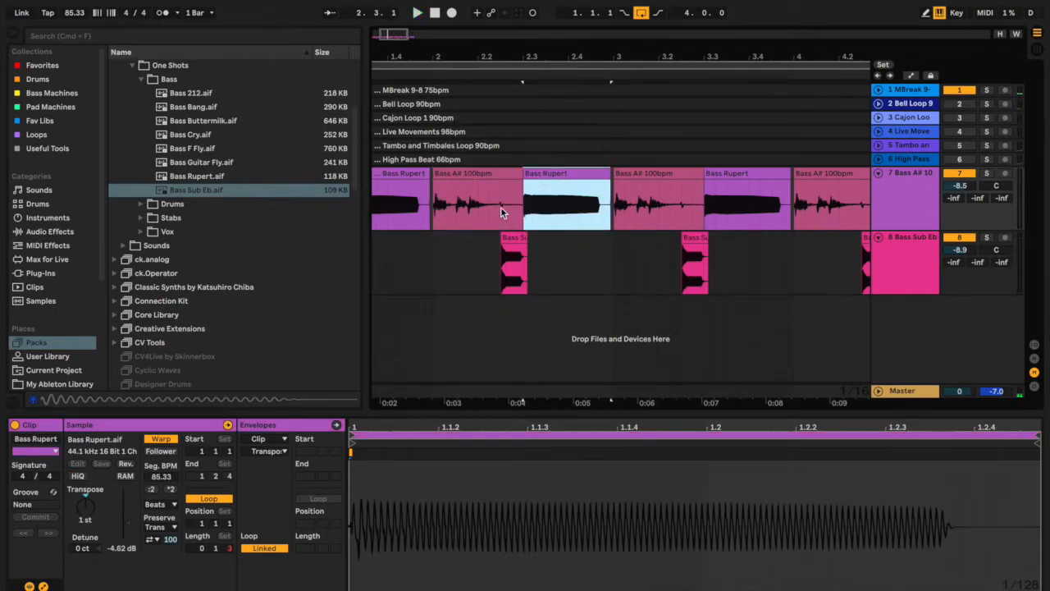
click(92, 526)
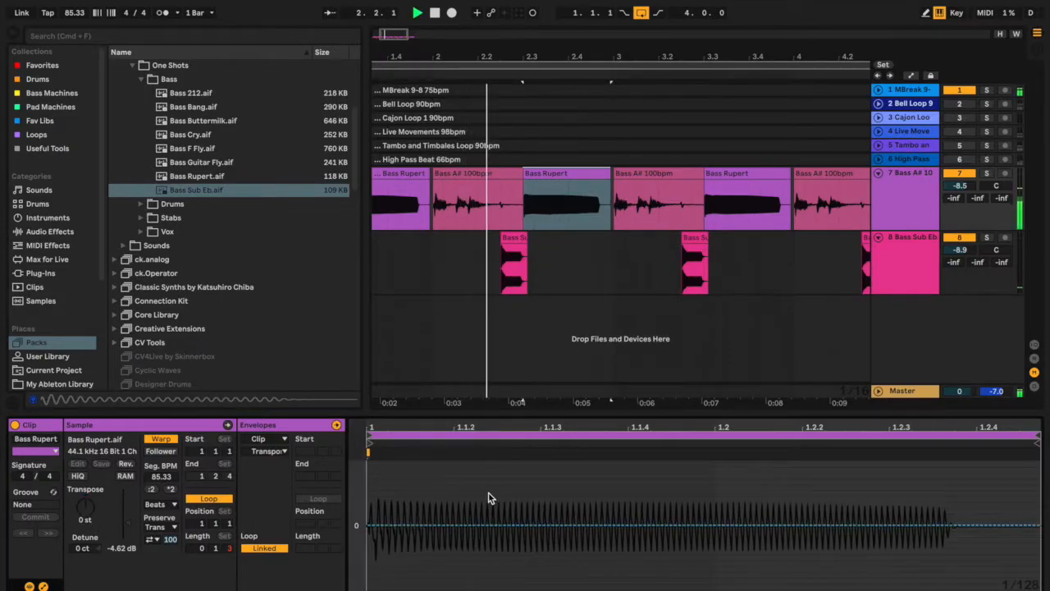
click(558, 175)
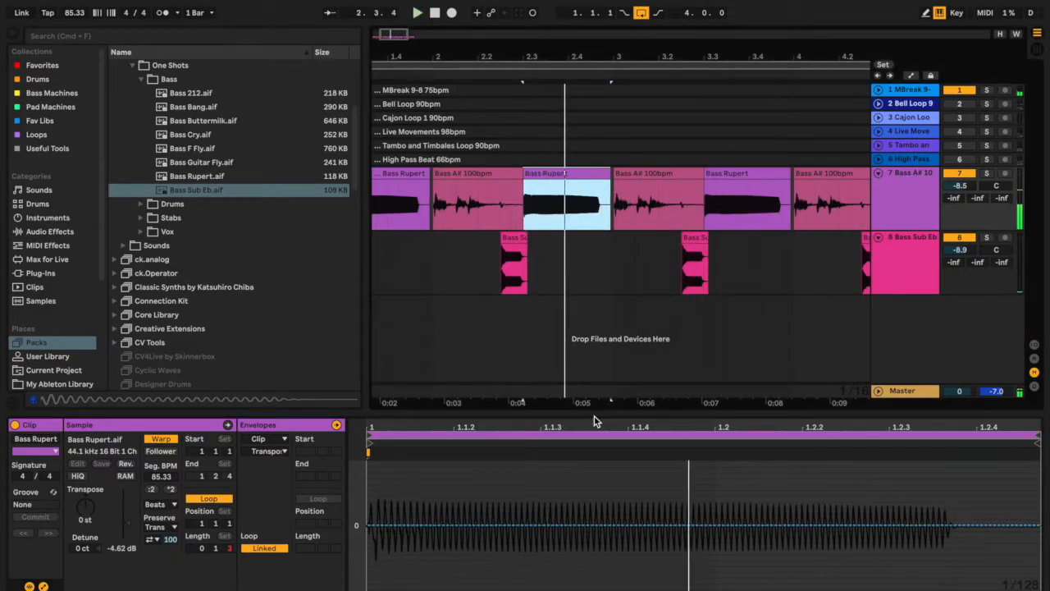
click(87, 520)
key(space)
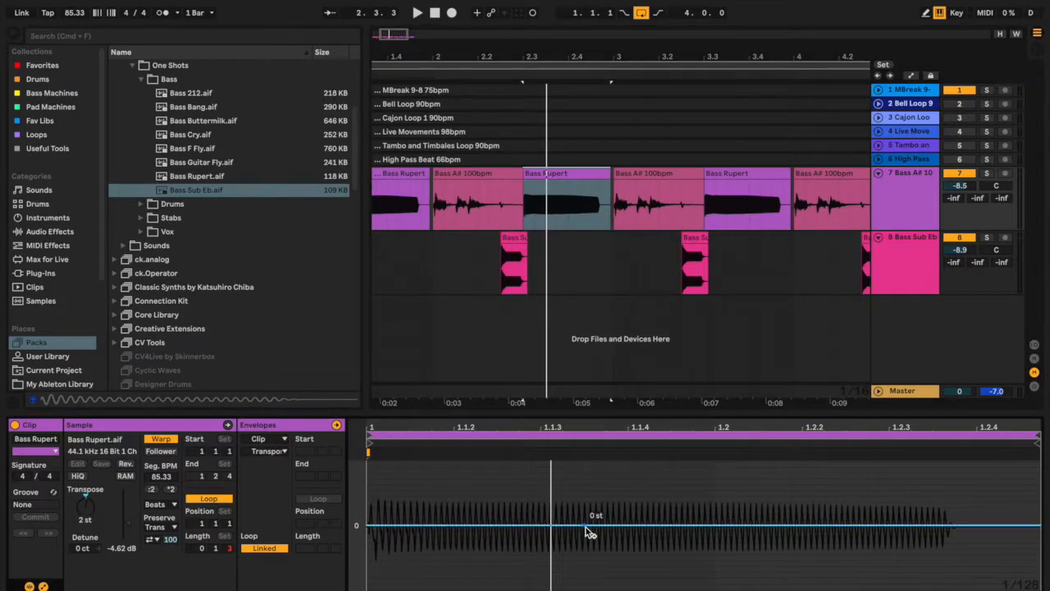
Step: Loop bars 1 and 2 and draw a drop near the start of the transposition envelope of the Bass Rupert clip at 2.3
key(space)
key(space)
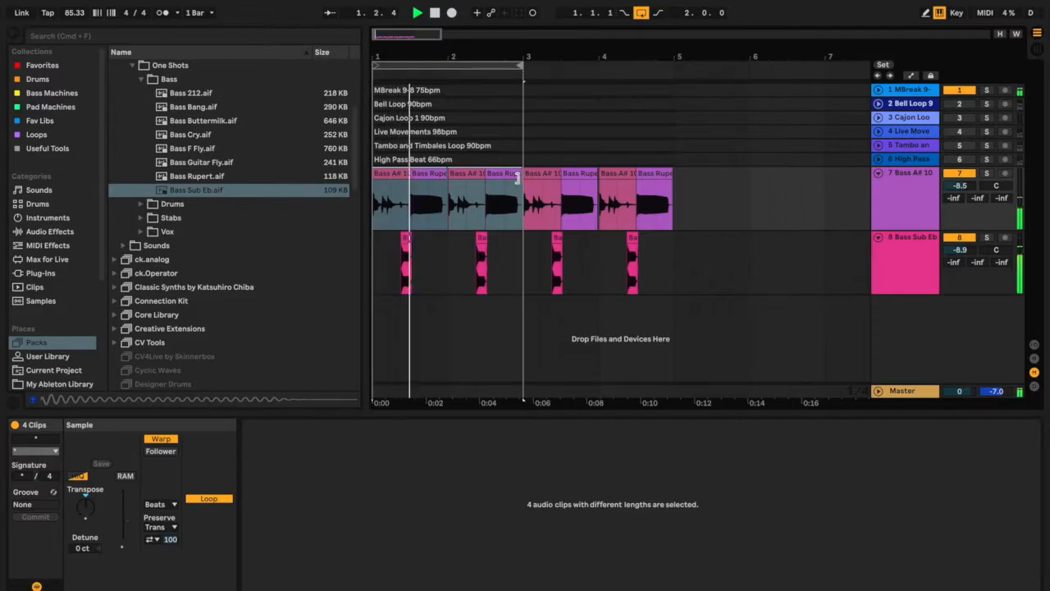
click(491, 201)
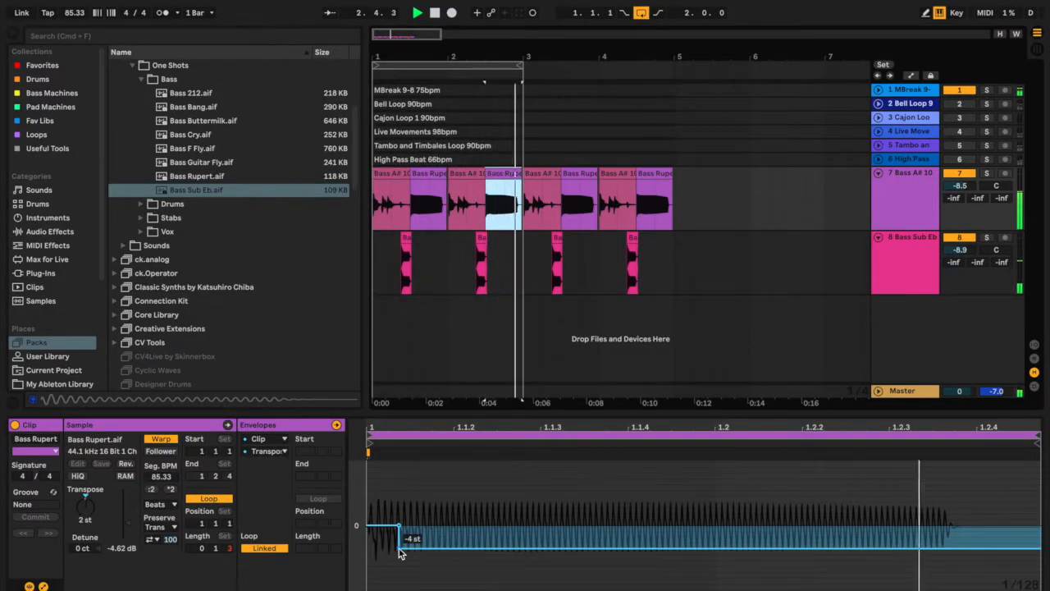
drag(400, 552, 400, 537)
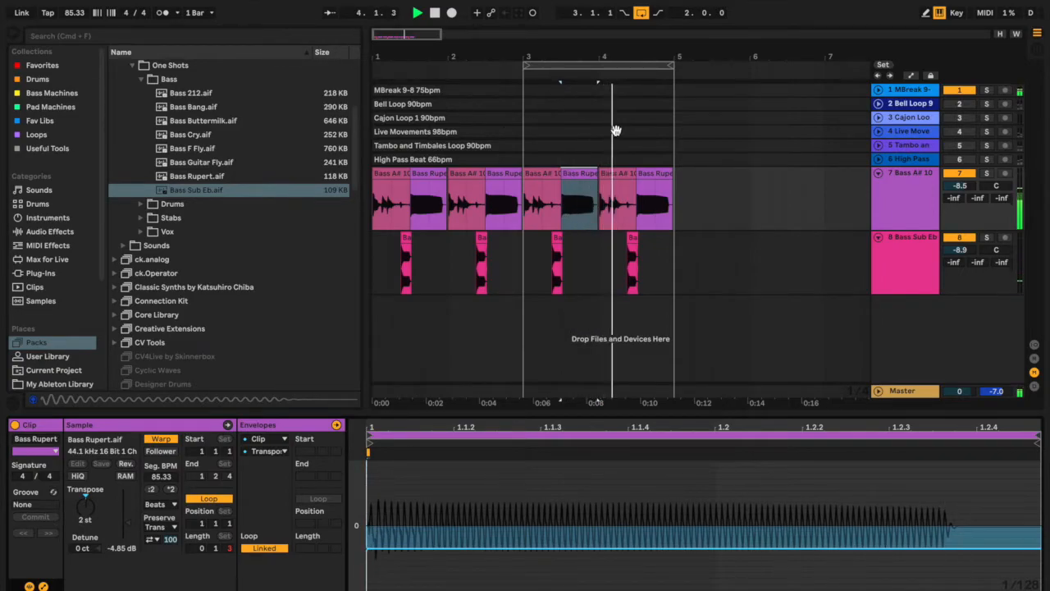
Step: Lower the whole transposition envelope of the Bass Rupert clip in bar 4, and extend the loop back to bar 1
click(657, 173)
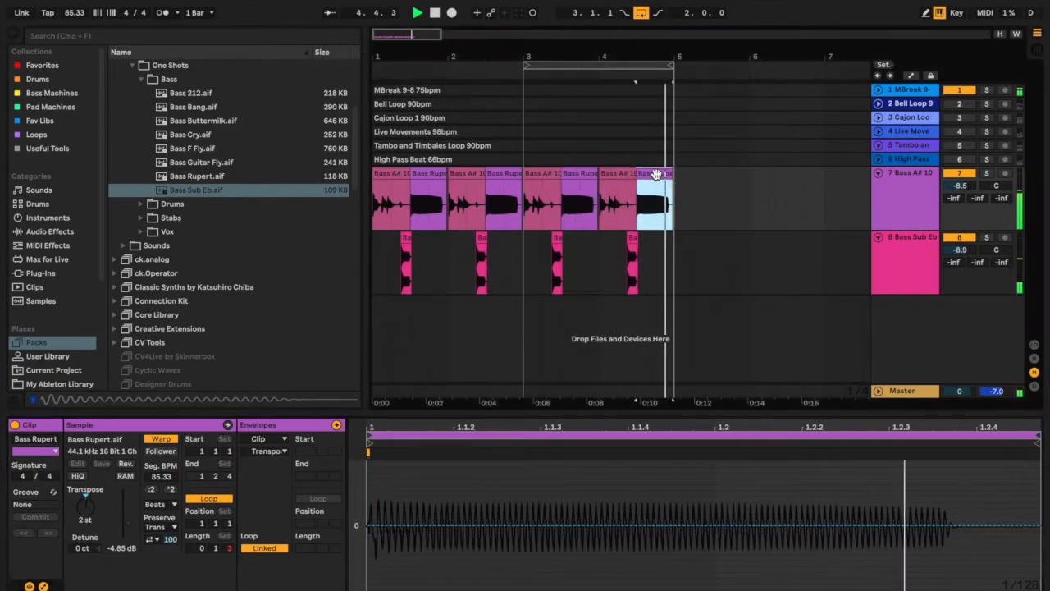
drag(369, 526, 377, 555)
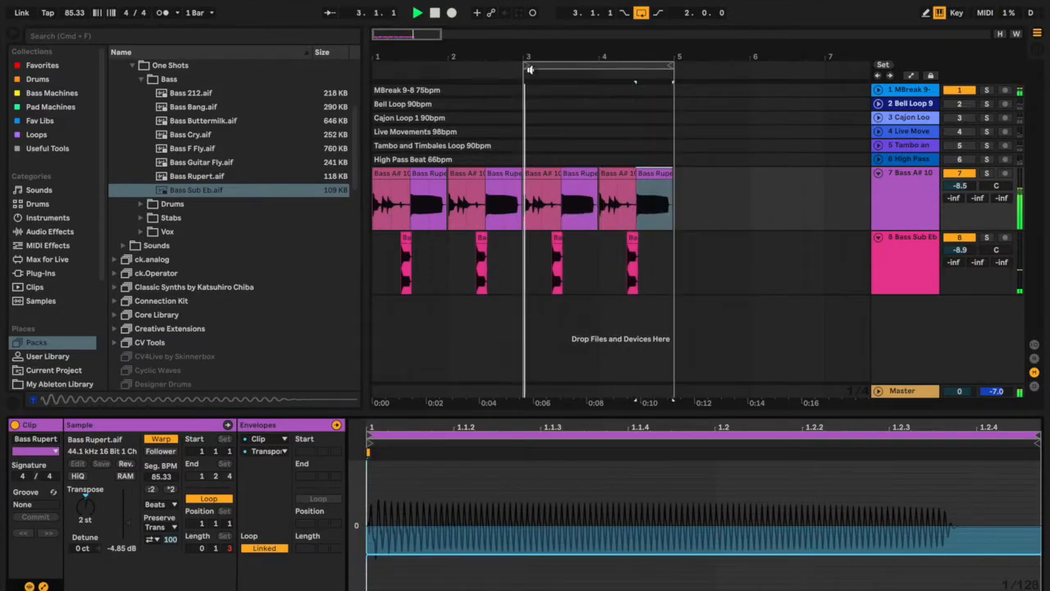
drag(530, 69, 376, 68)
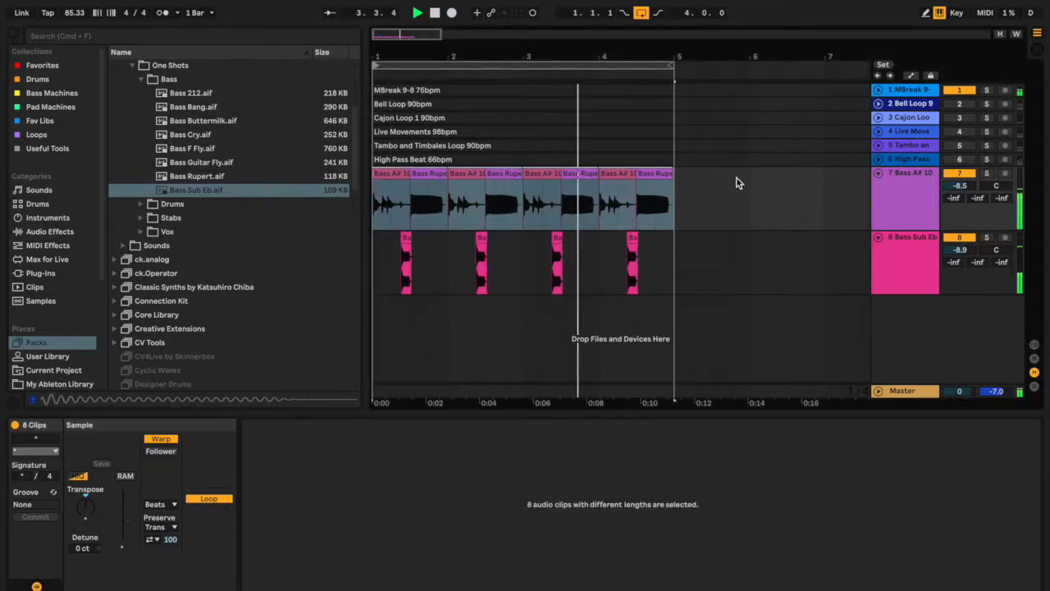
Step: Group the Bass A# 100bpm and Bass Sub Eb tracks and rename the group BASS GRP
click(895, 183)
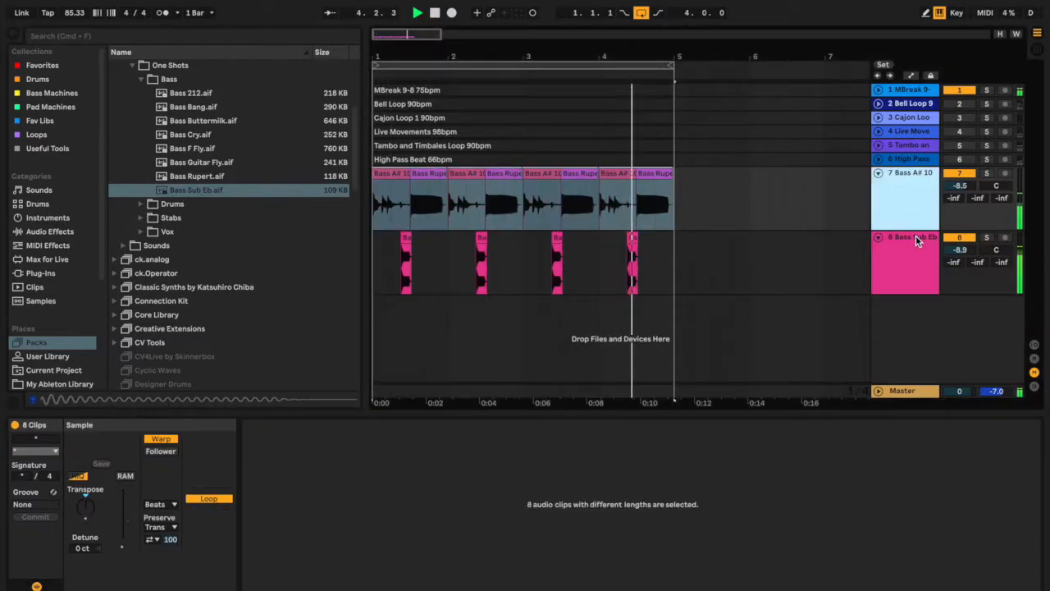
shift+click(916, 236)
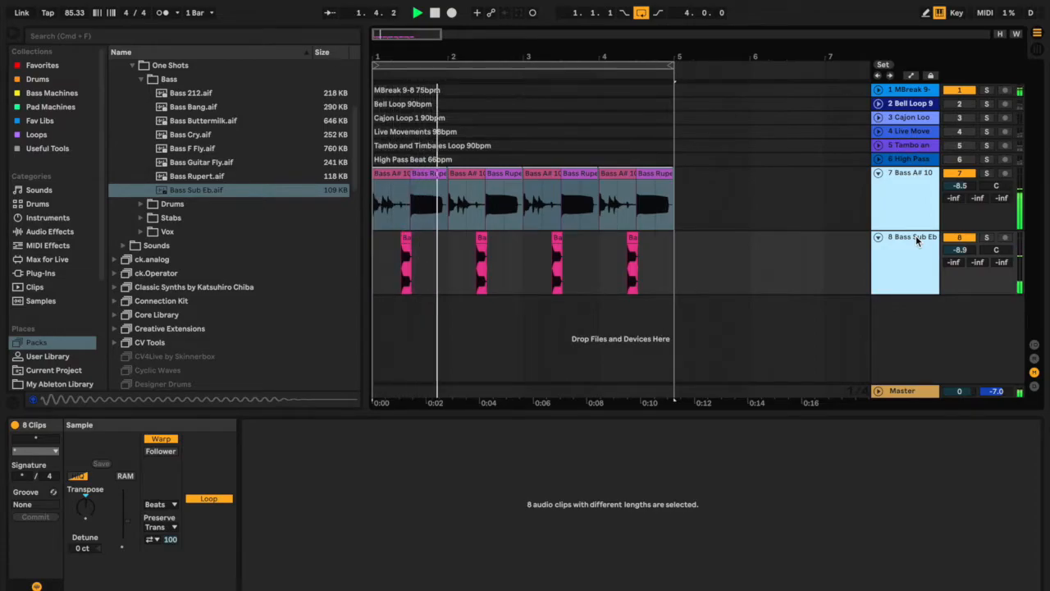
key(super+g)
click(898, 195)
key(super+r)
text(BASS)
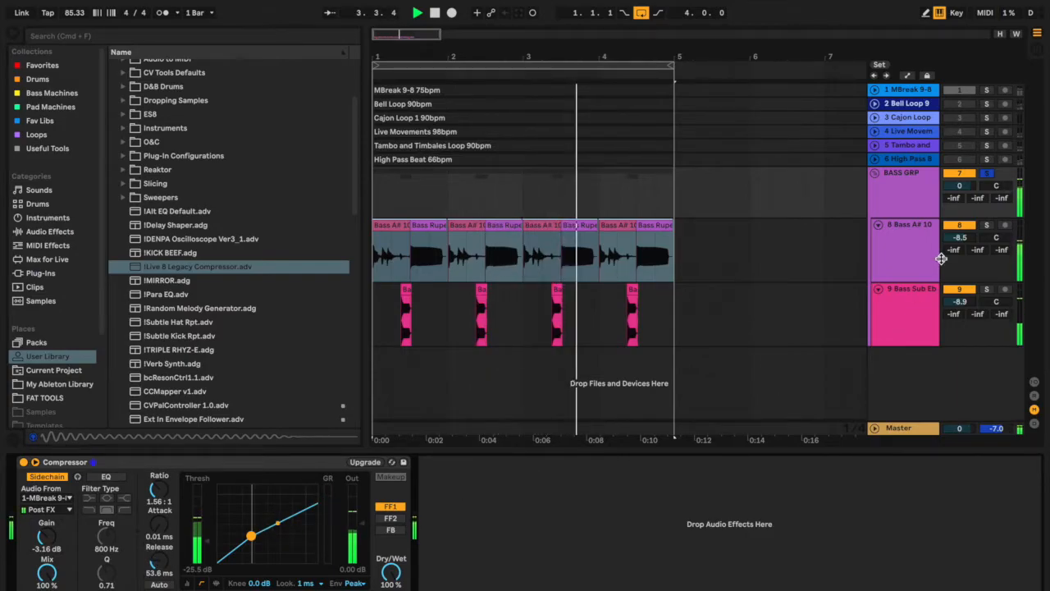
Step: Take the BASS GRP track out of solo, select it and browse the audio effects
click(987, 173)
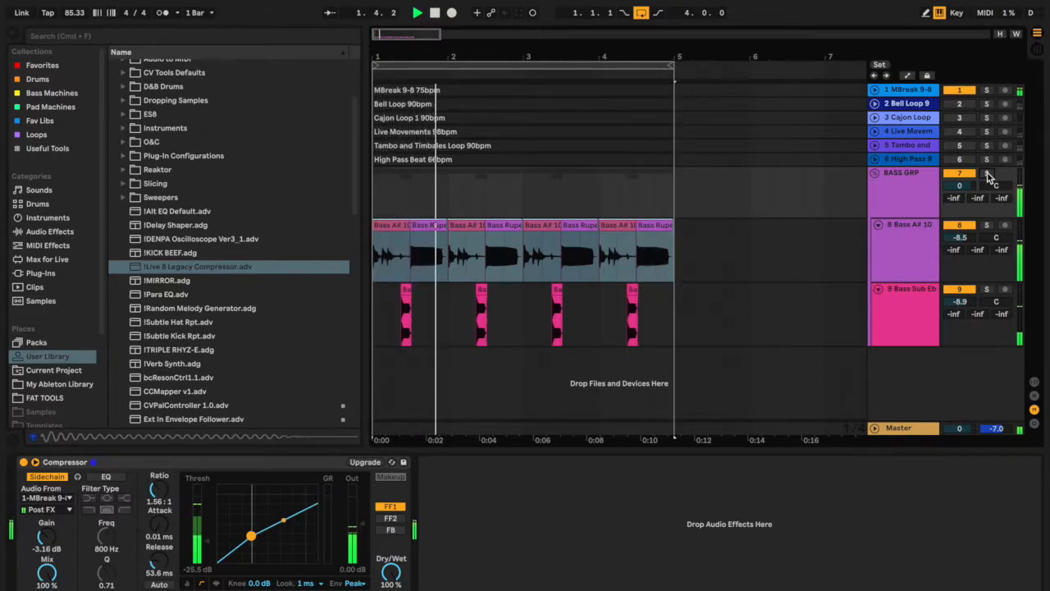
click(895, 176)
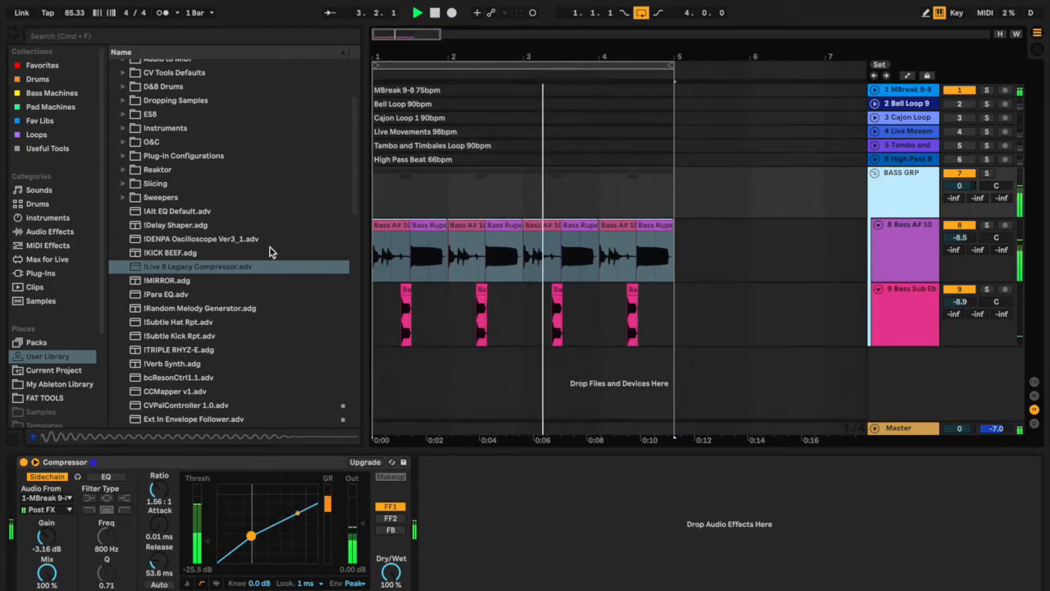
click(56, 233)
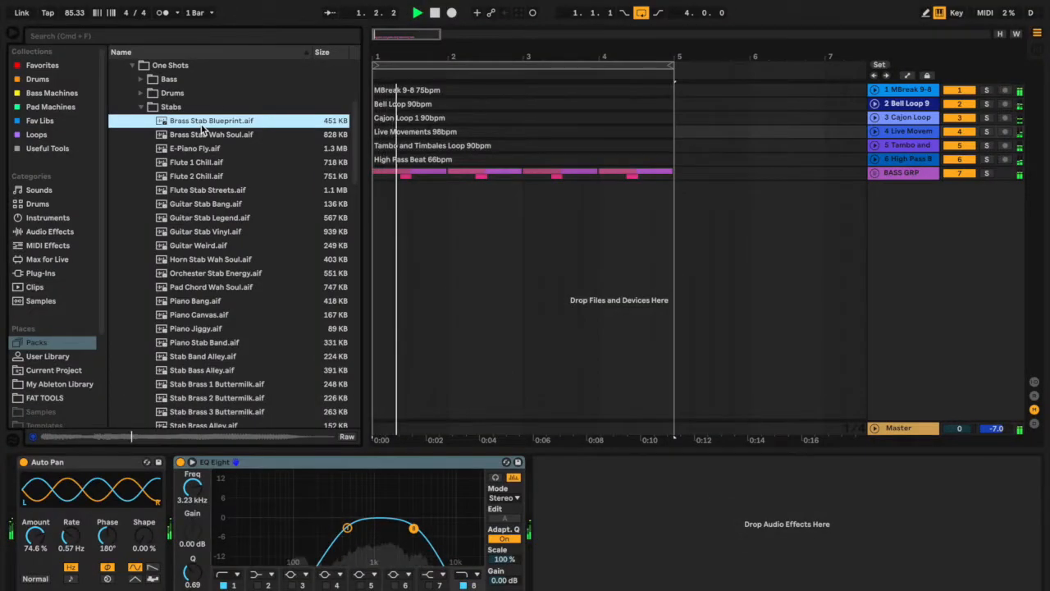
Step: Add the Brass Stab Wah Soul.aif one-shot on a new track at bar 1 and transpose its clip -2 st
key(Down)
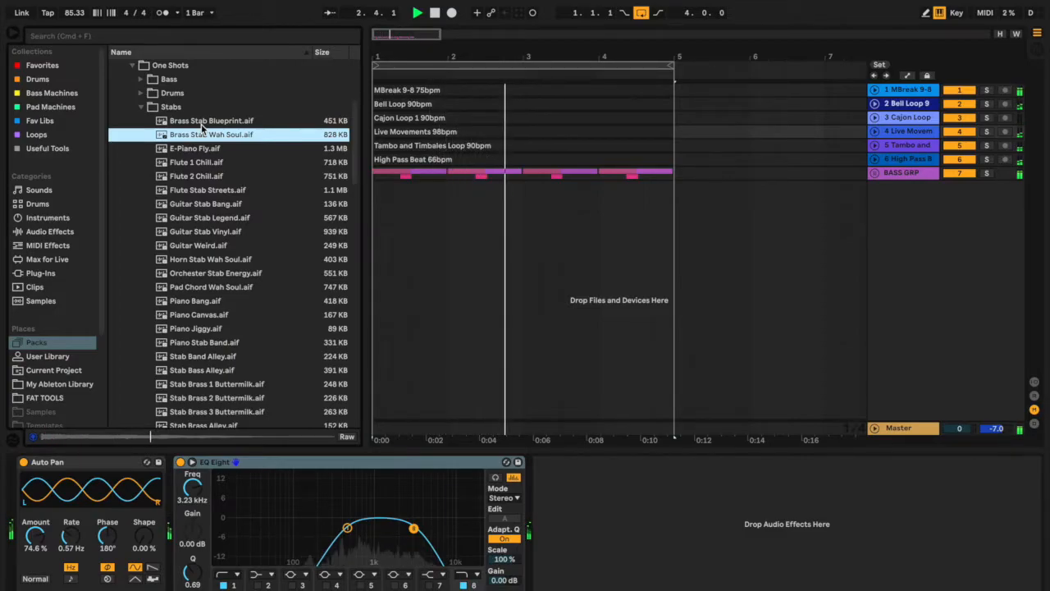
key(Return)
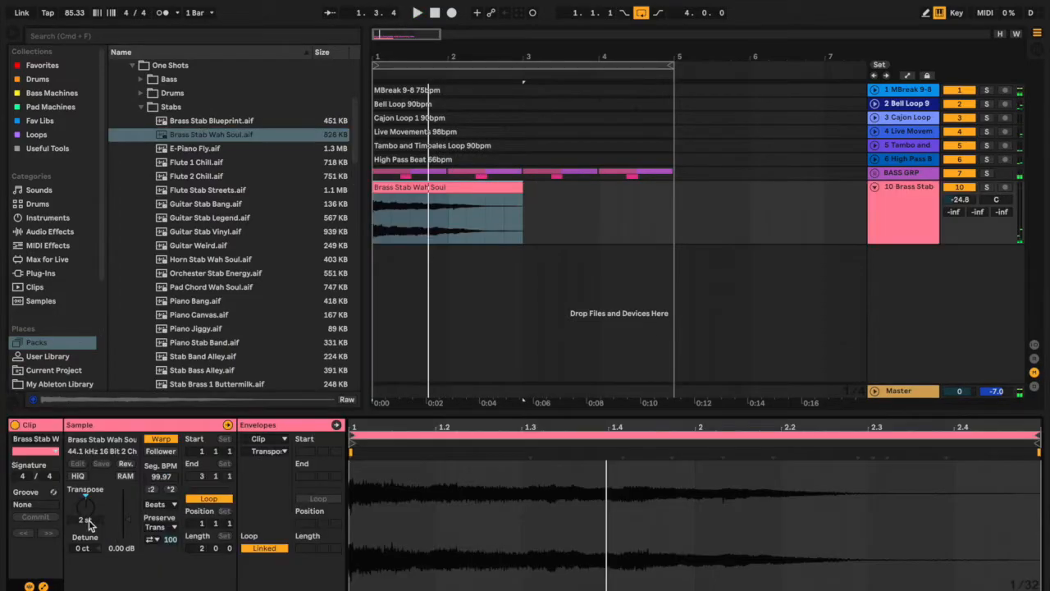
key(space)
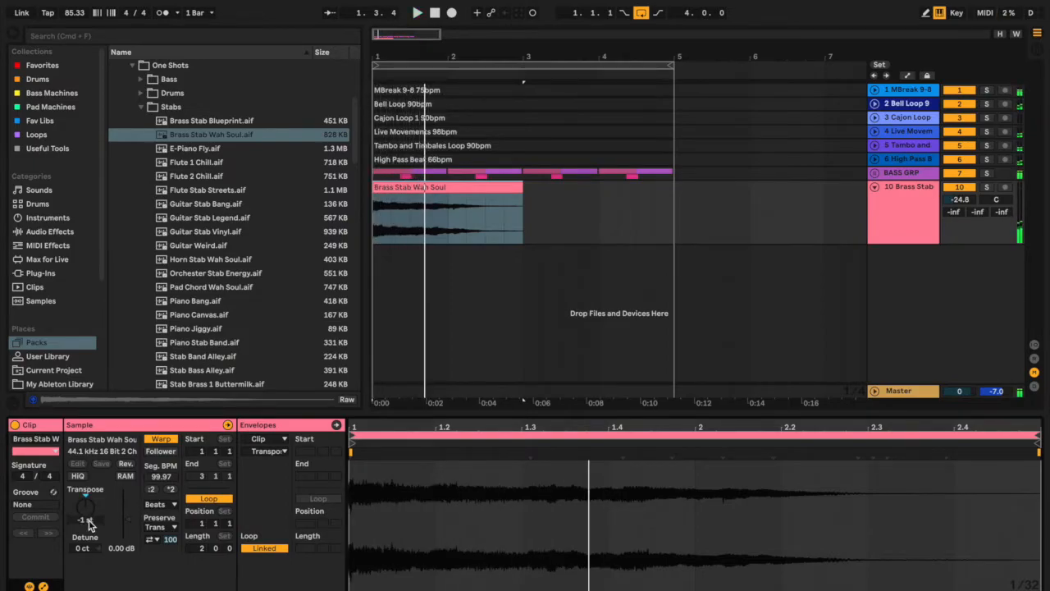
key(space)
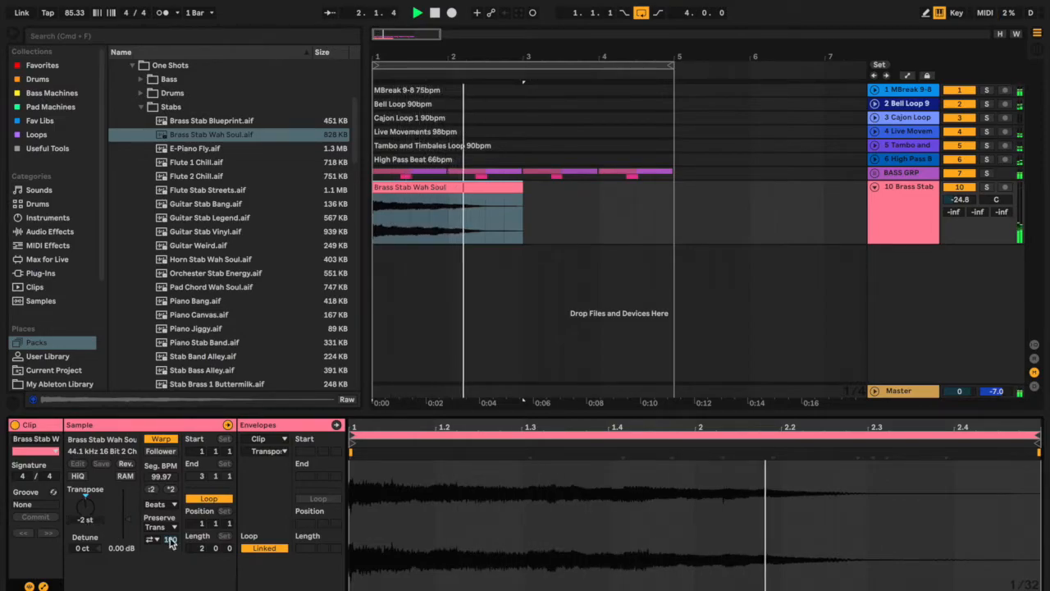
Step: Set the Brass Stab Wah Soul clip's warp mode to Complex Pro and play it back
key(space)
click(158, 504)
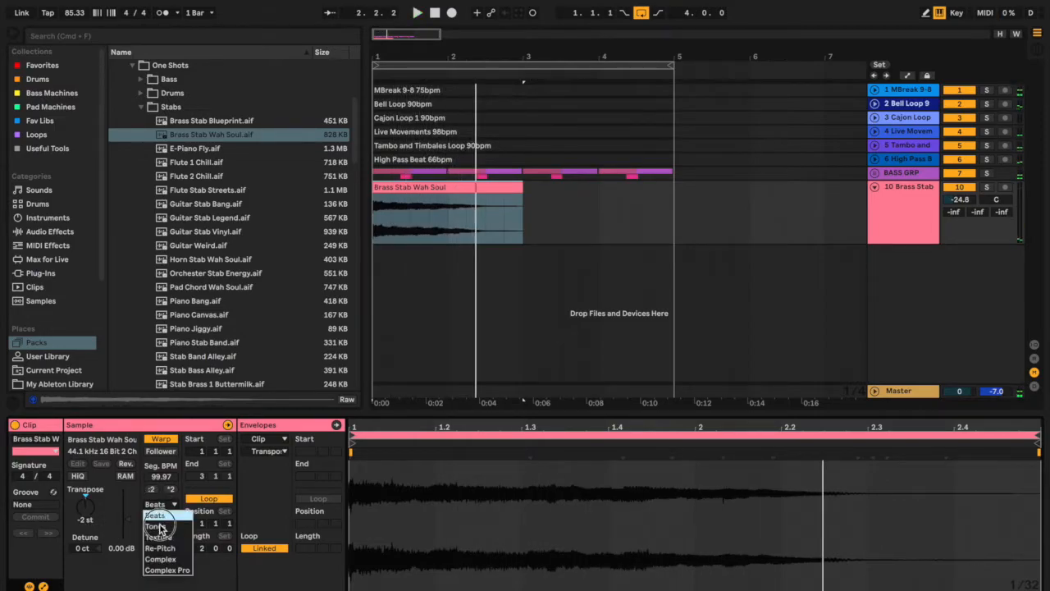
click(164, 569)
key(space)
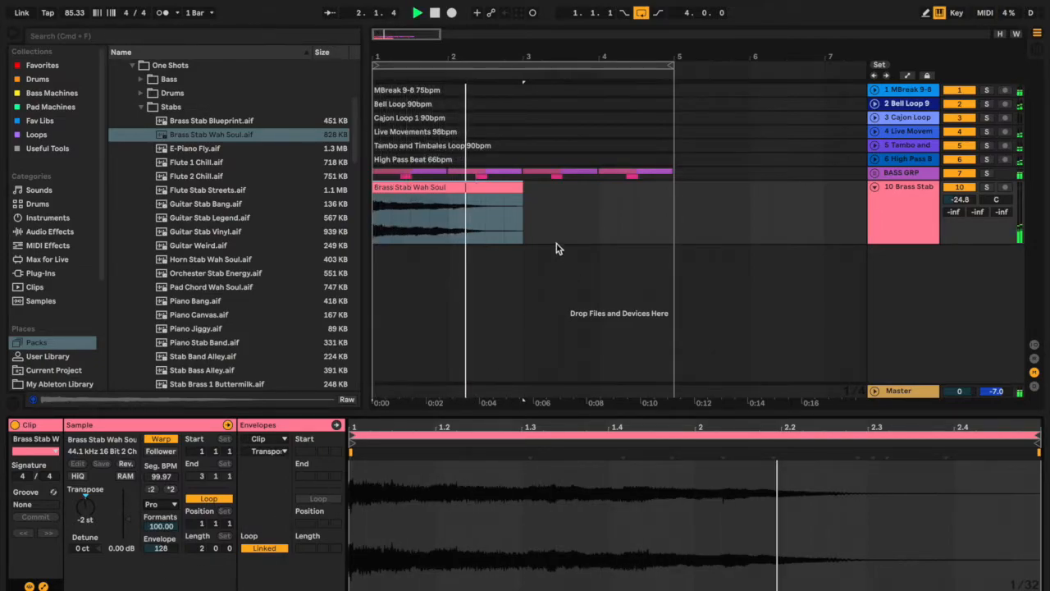
Step: Trim the Brass Stab Wah Soul clip to one bar and fade it out with a volume envelope from about 1.3 to its end
key(space)
drag(523, 187, 453, 194)
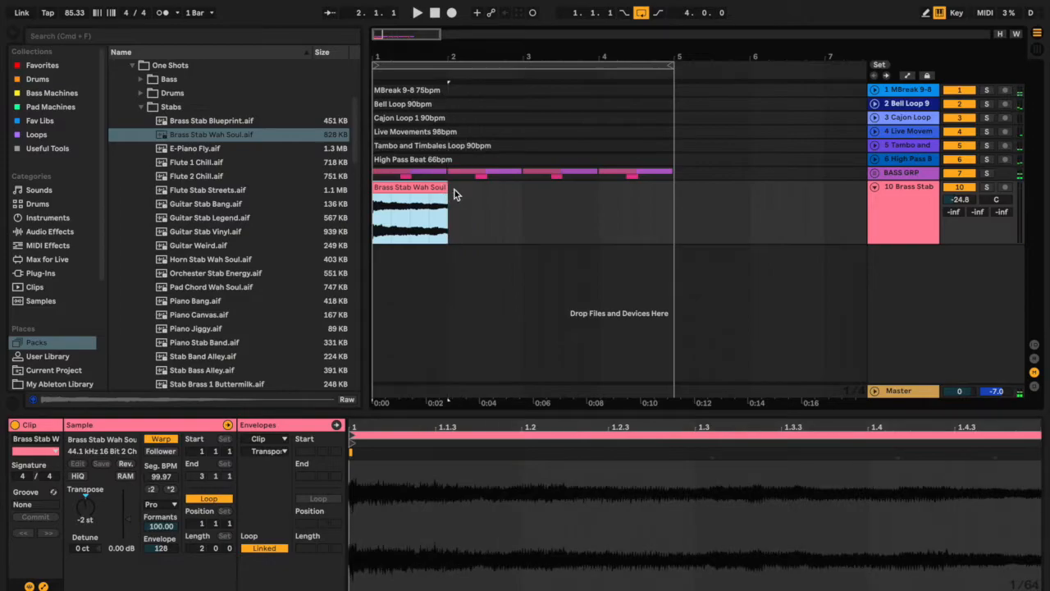
click(275, 451)
click(266, 464)
click(738, 462)
drag(774, 463, 1022, 582)
key(space)
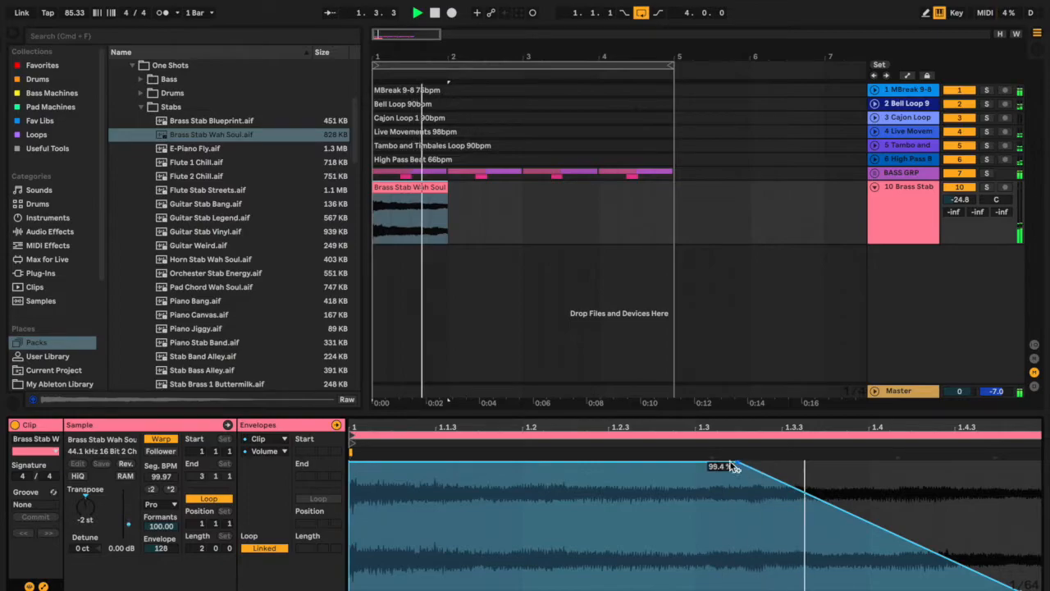
Step: Copy the brass stab clip to bar 2 and set the copy's warp mode to Beats, transient looping off, Preserve 1/16
drag(397, 187, 476, 191)
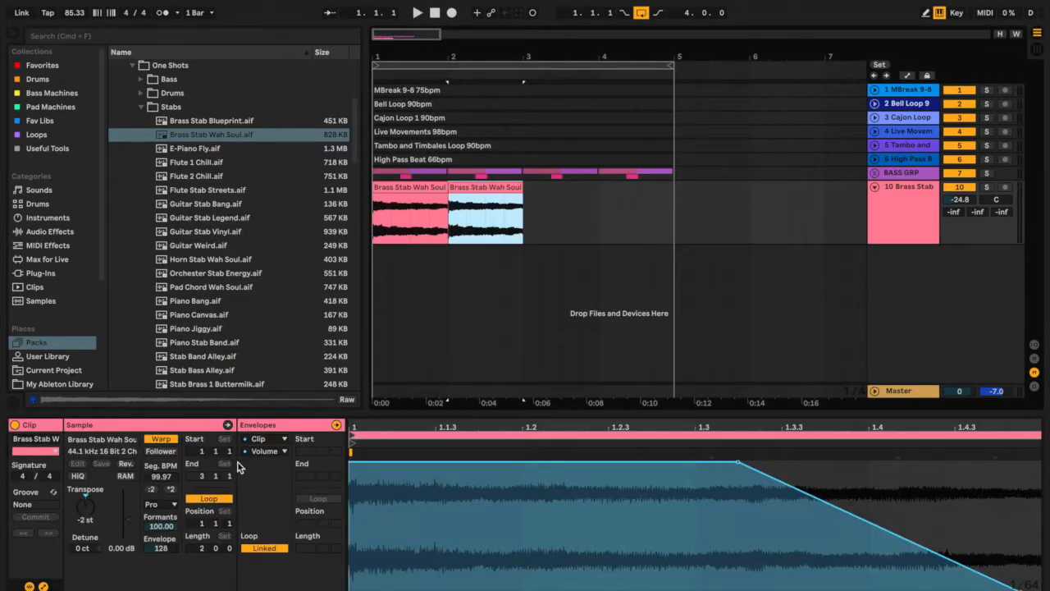
click(166, 504)
click(168, 515)
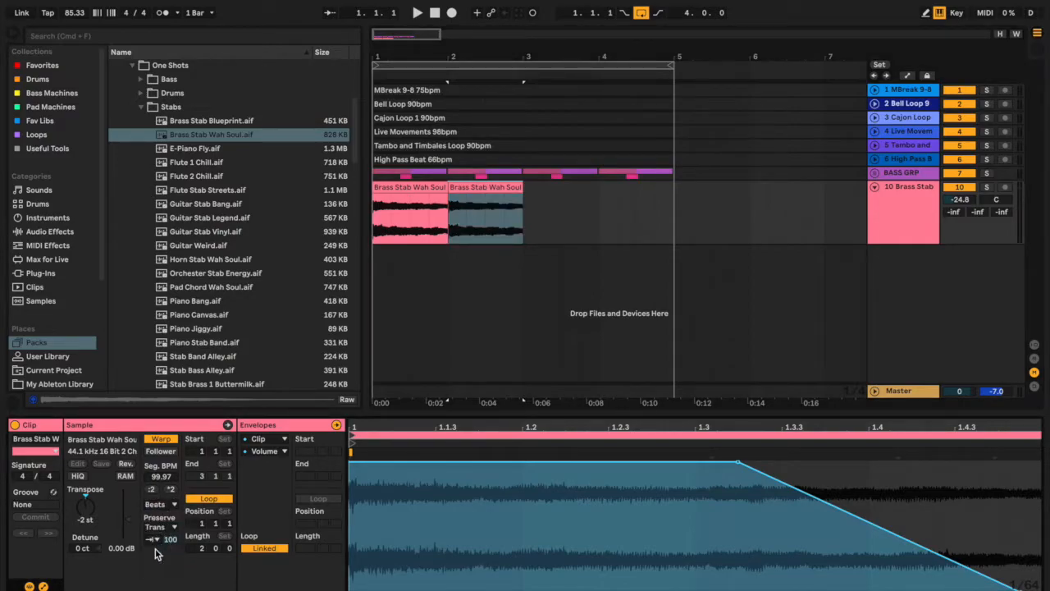
click(167, 527)
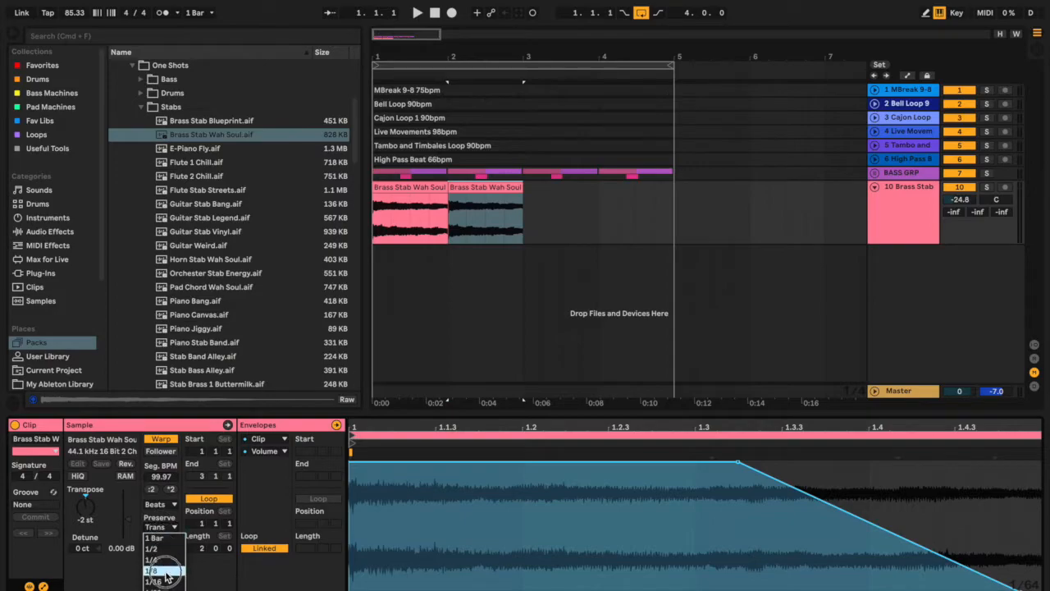
click(169, 582)
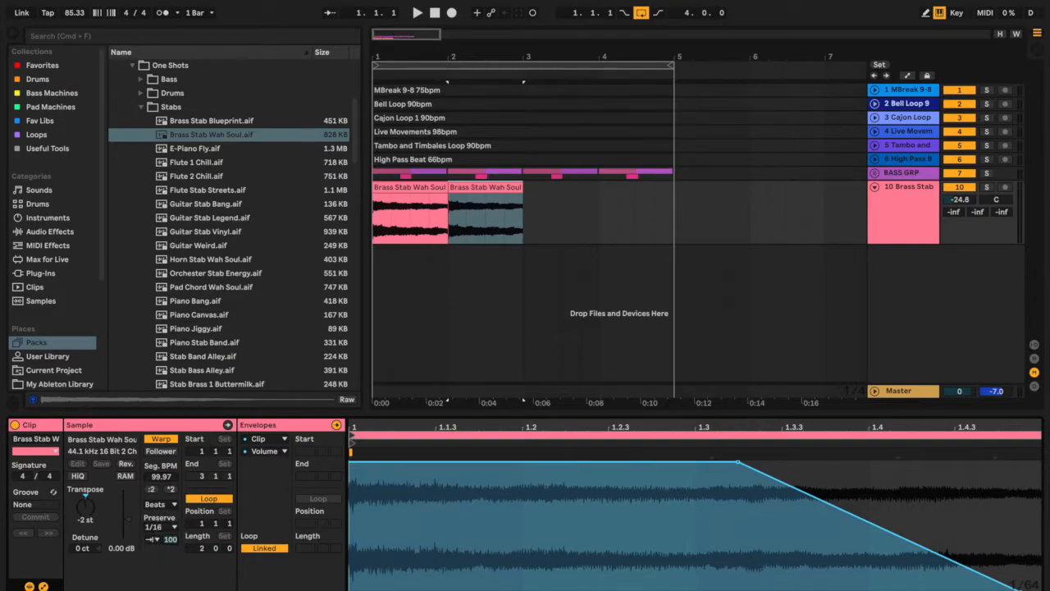
Step: Copy the first Brass Stab Wah Soul clip to bar 4 and reverse the copy
drag(390, 188, 623, 199)
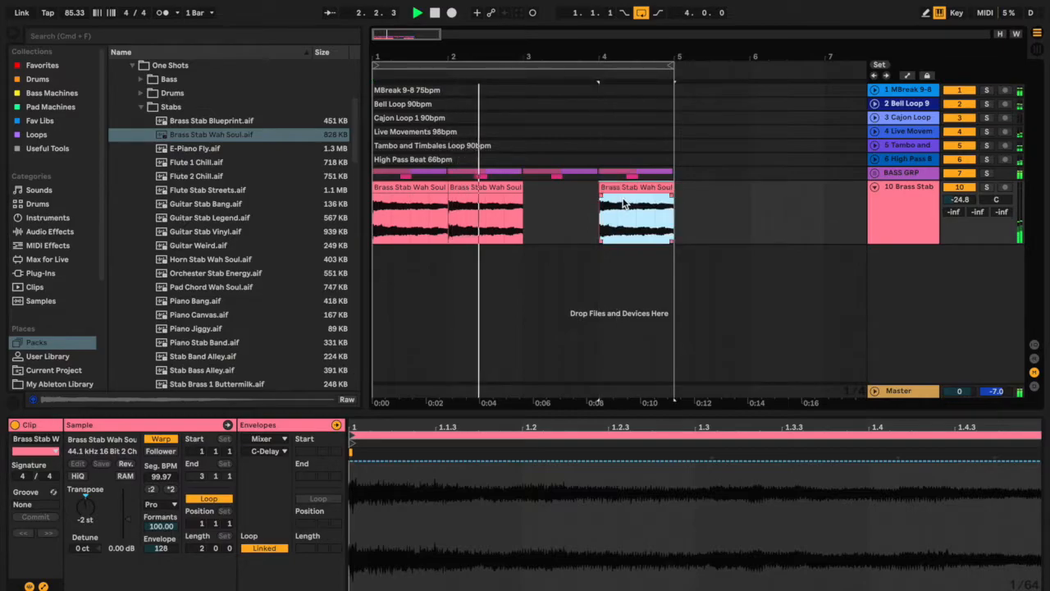
key(r)
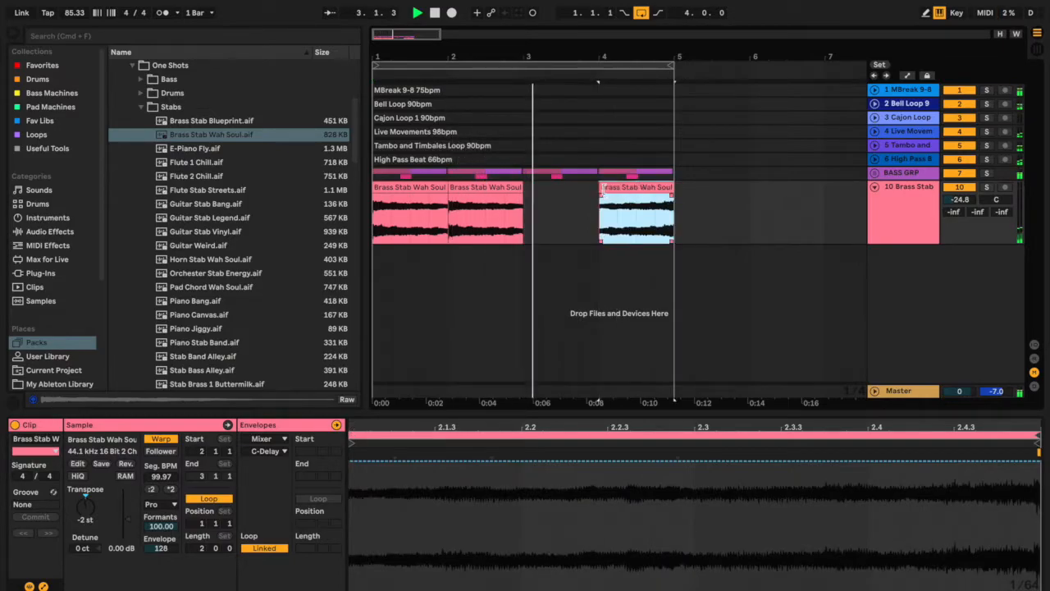
Step: Draw a fade-in on the reversed bar 4 brass stab with a clip volume envelope, rising to full by about 2.4.3
click(275, 438)
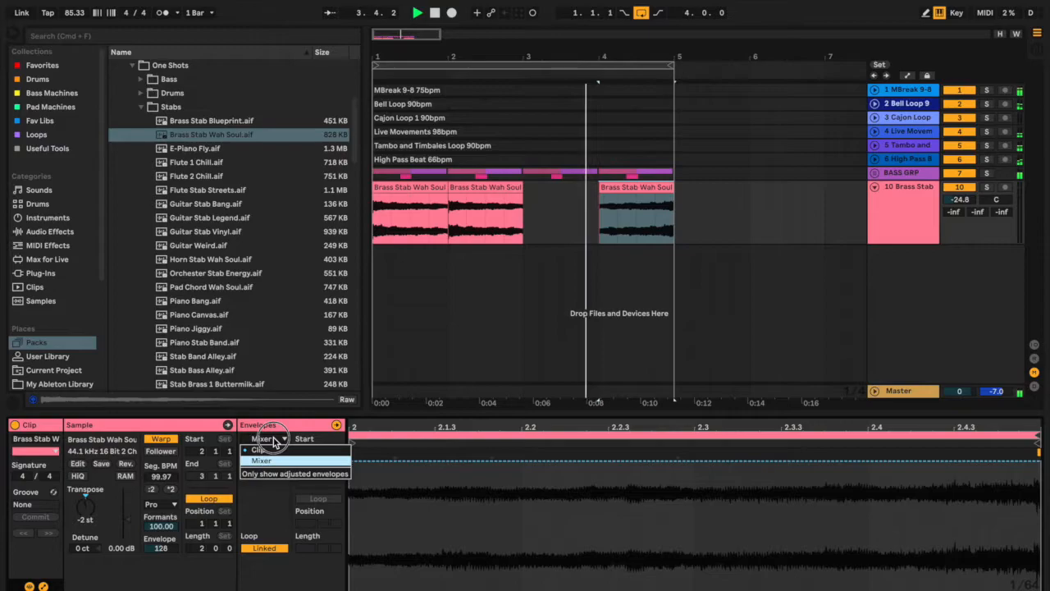
click(275, 448)
click(279, 451)
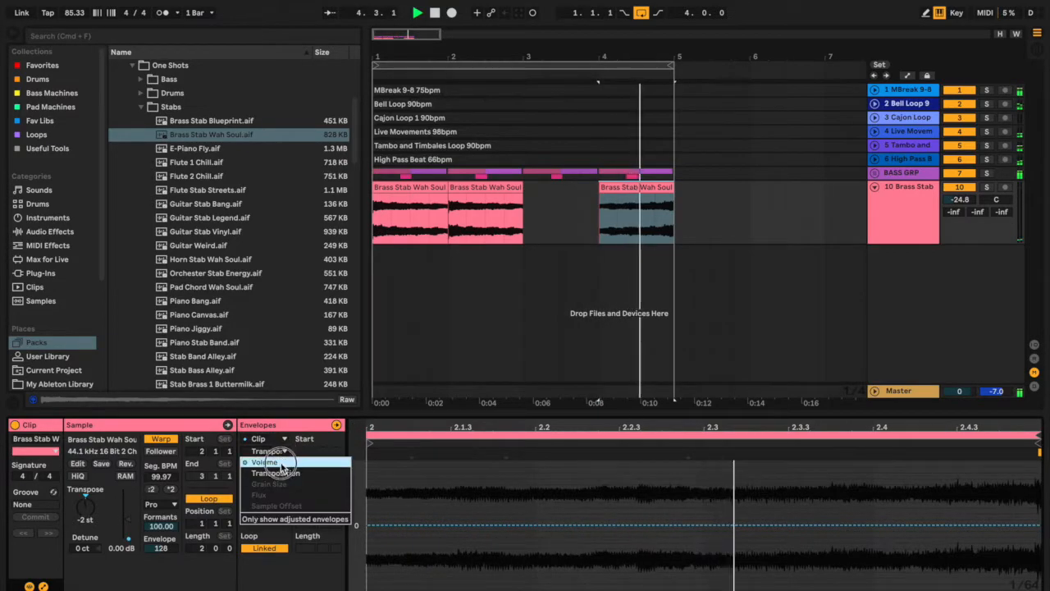
click(271, 465)
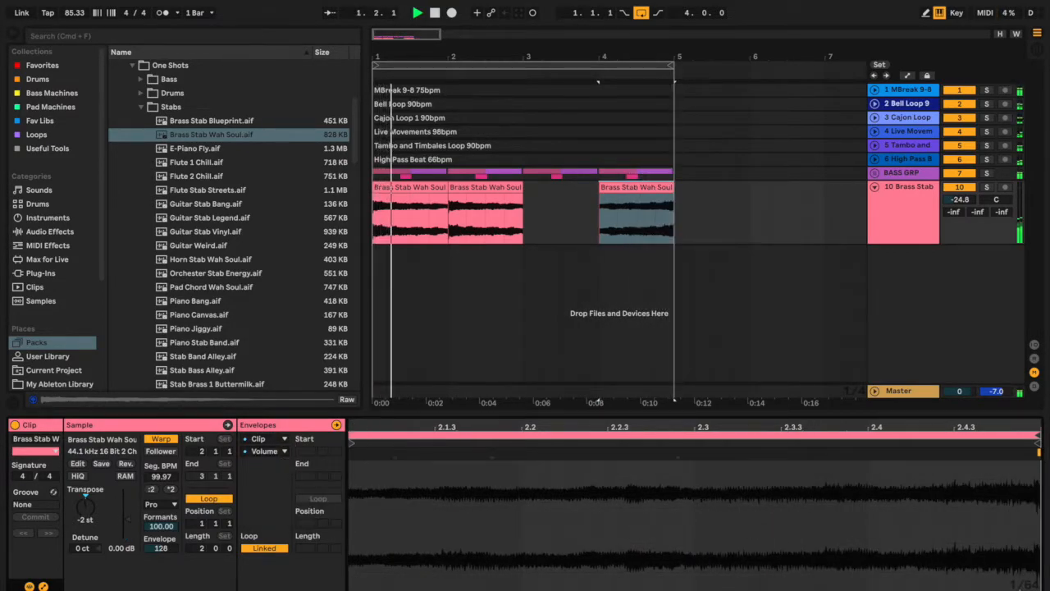
drag(1027, 587, 995, 466)
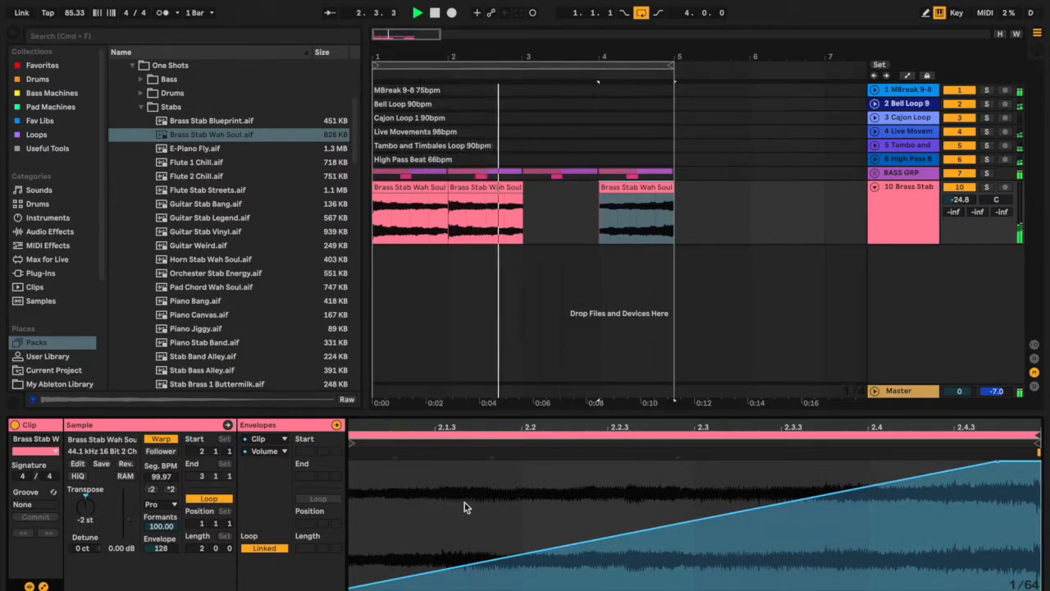
drag(446, 425, 746, 425)
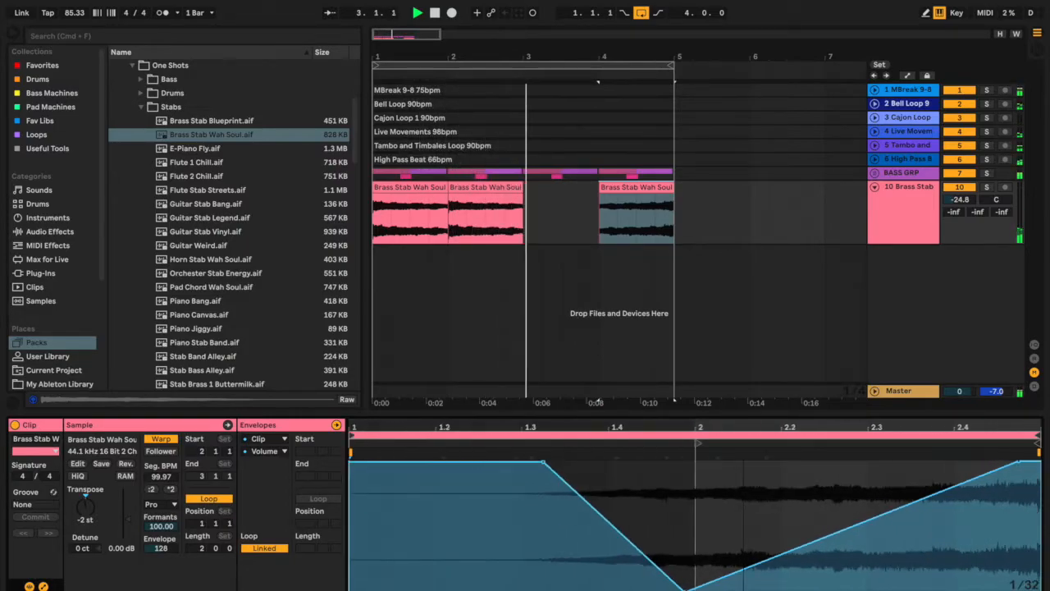
click(540, 463)
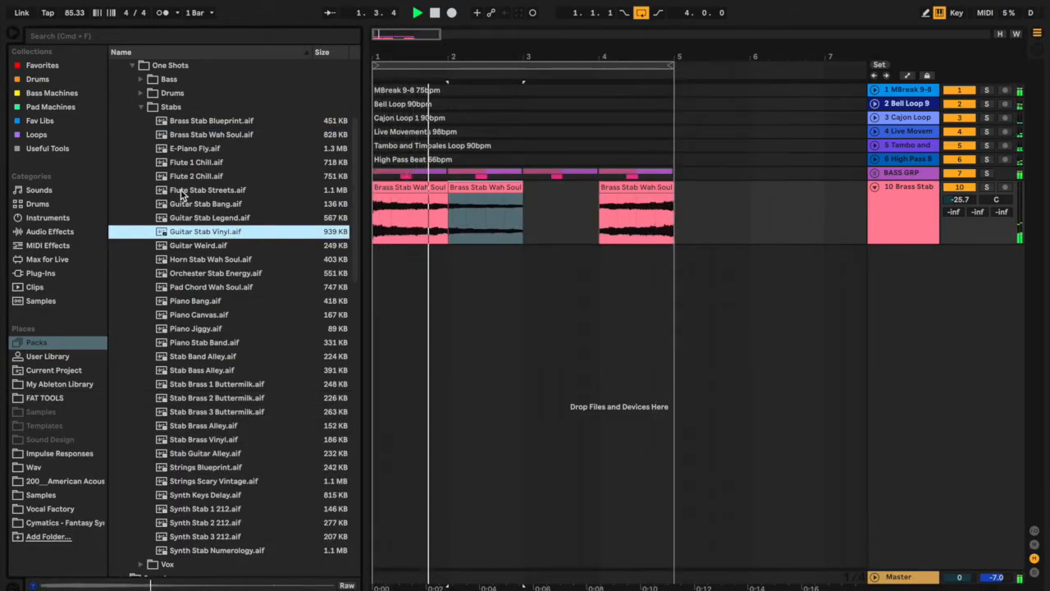
Step: Add Guitar Stab Vinyl at bar 3 on a new track at -25.3 dB, transposed -9 st, and play it
drag(176, 233, 533, 303)
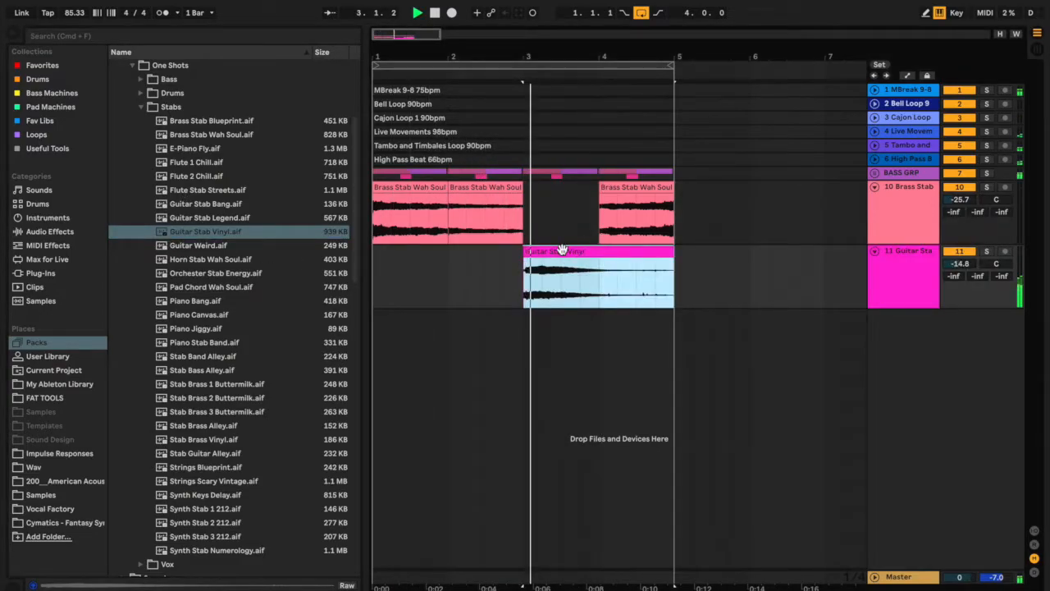
double_click(612, 251)
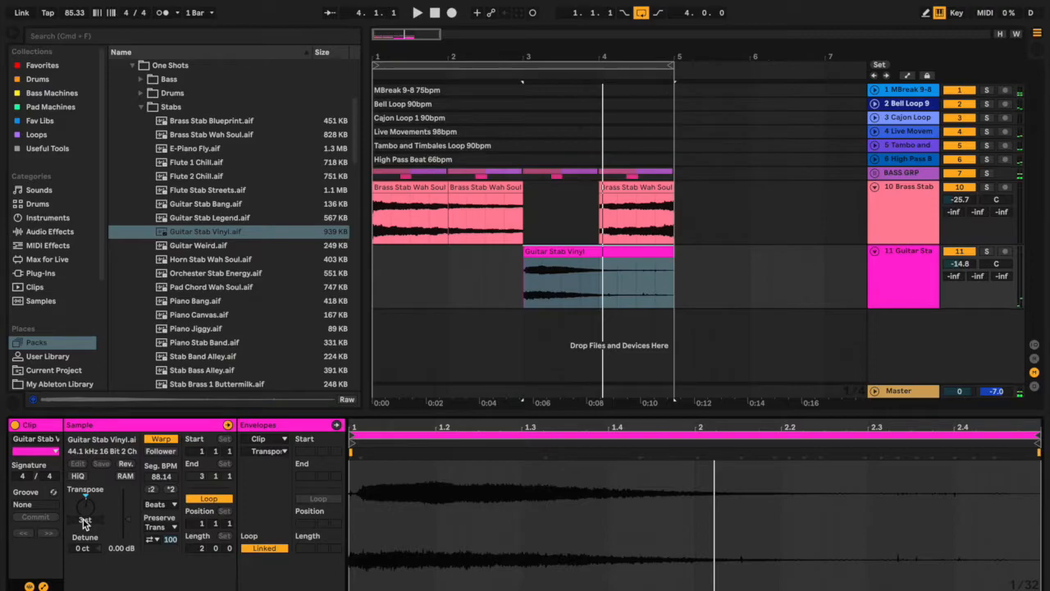
key(space)
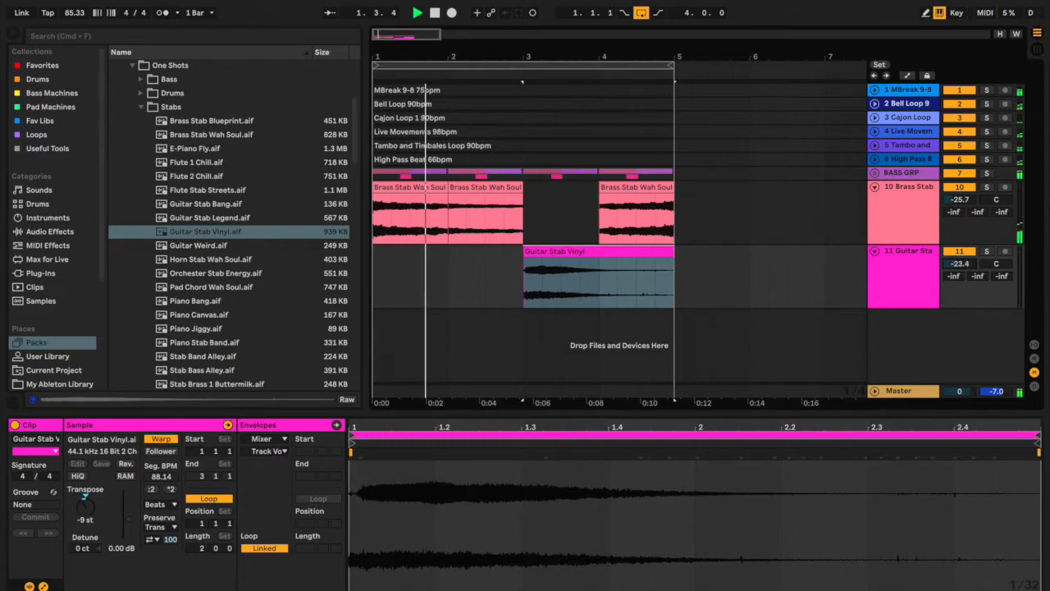
Step: Add a Reverb to the guitar stab track with 100% Dry/Wet and a 31.8 s decay time, and raise its stereo width
click(915, 264)
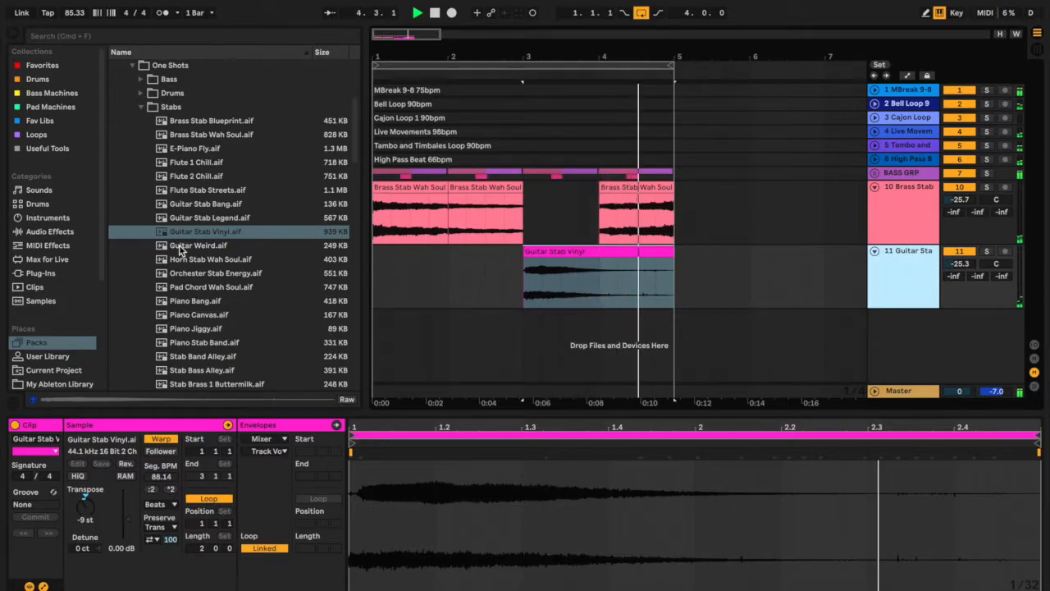
click(48, 231)
click(146, 338)
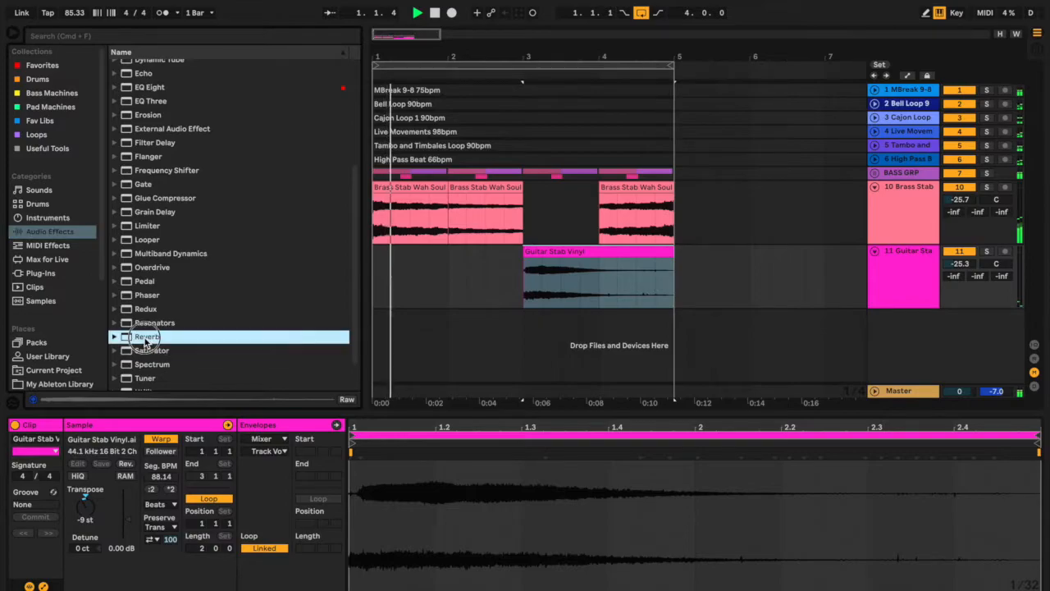
drag(615, 292, 626, 284)
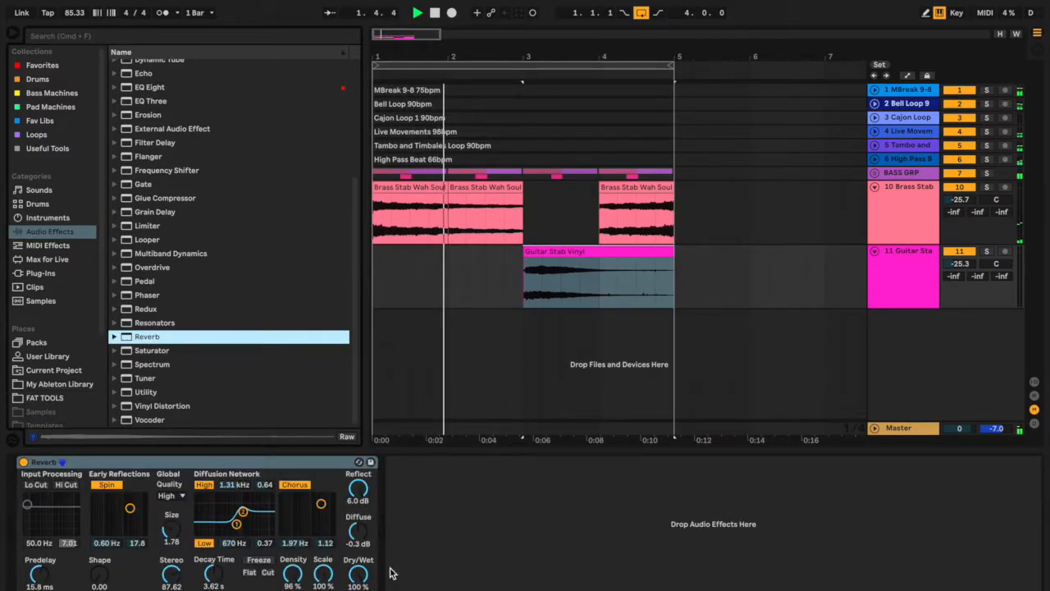
click(360, 578)
drag(227, 579, 227, 508)
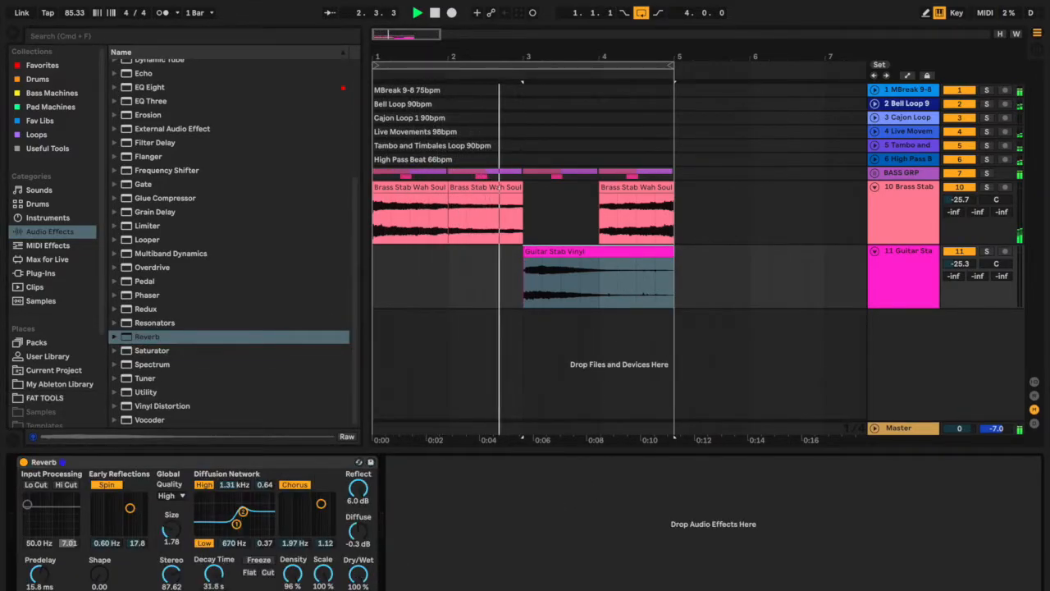
drag(172, 579, 172, 525)
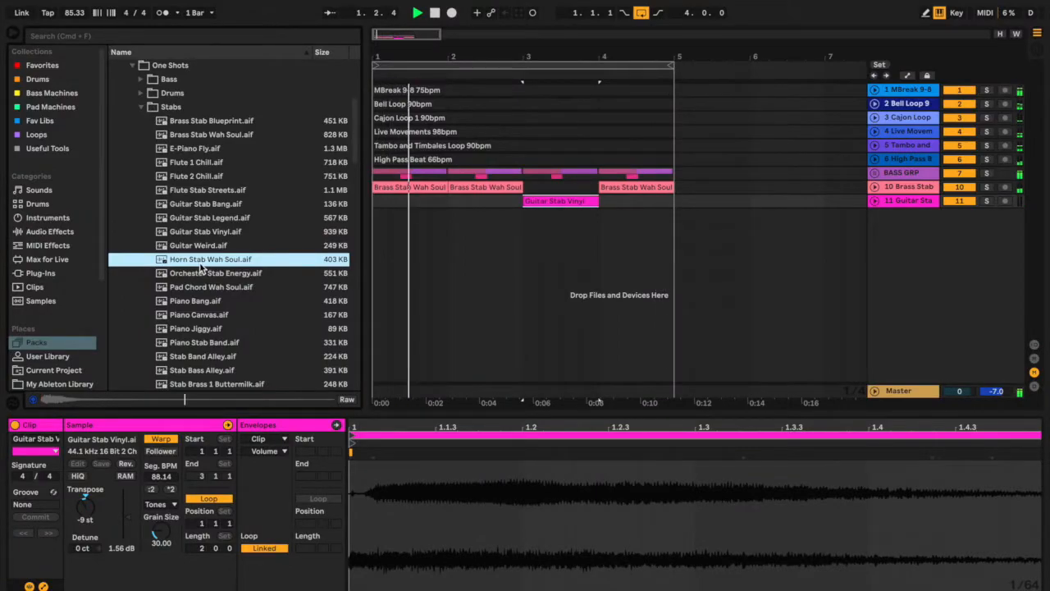
Step: Add Horn Stab Wah Soul in bar 1 on a new track at -19.3 dB with sends A at -14.4 and C at about -28, fading its end
drag(163, 261, 383, 218)
click(852, 267)
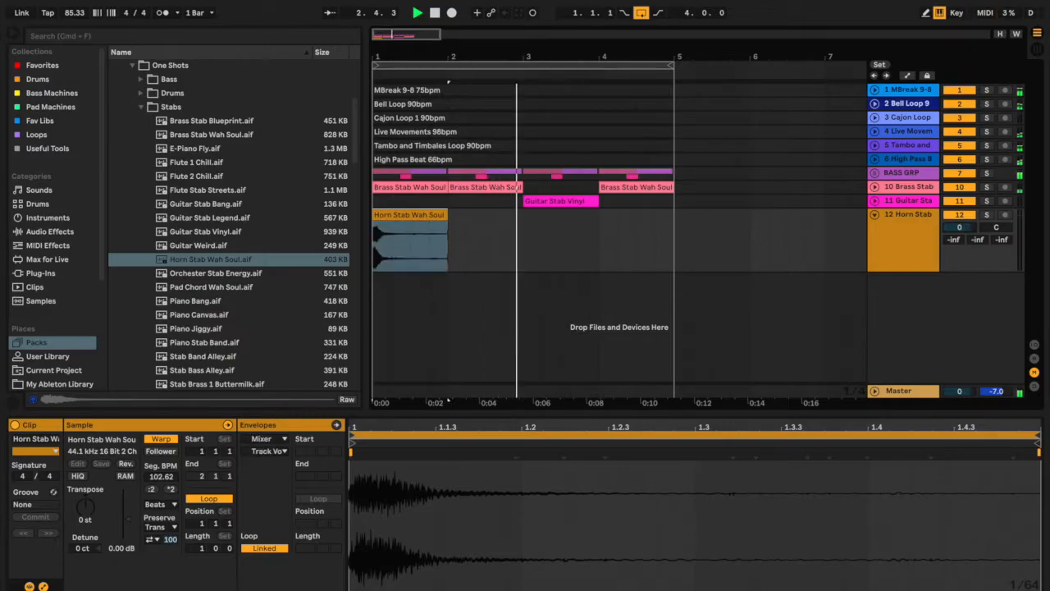
drag(953, 246, 954, 242)
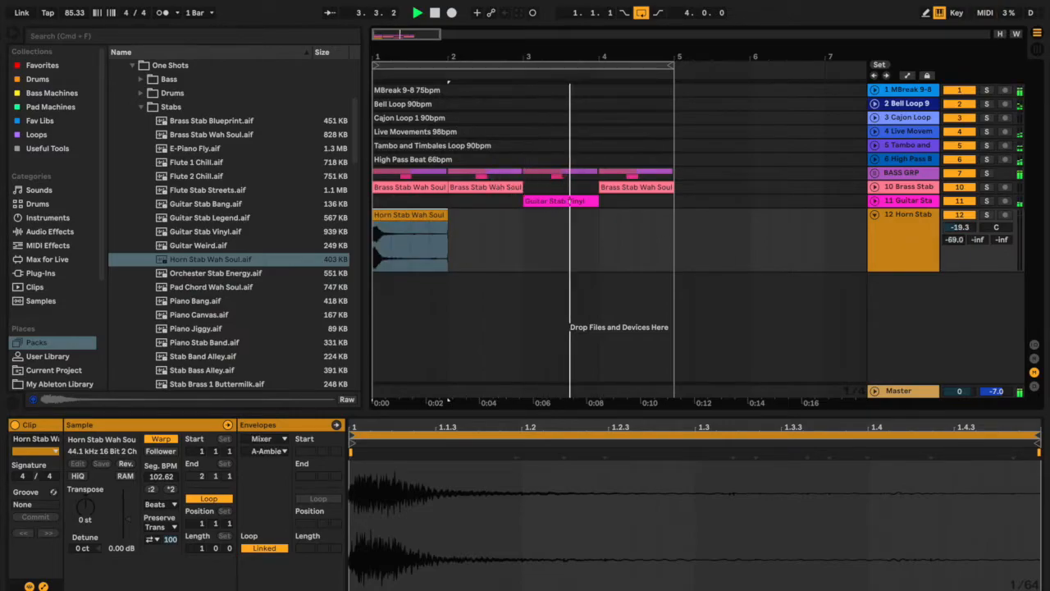
click(1004, 239)
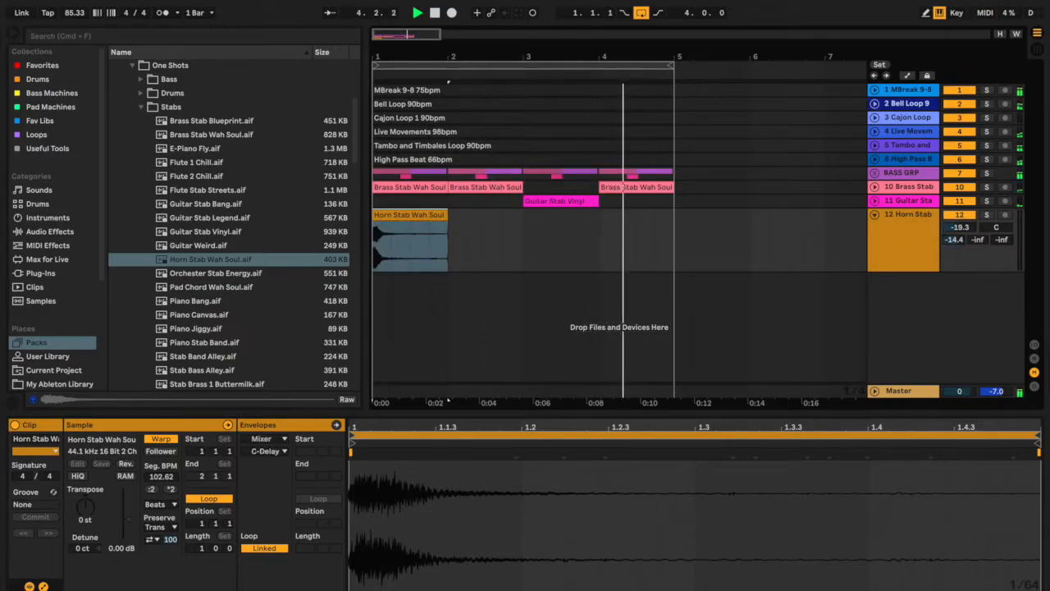
drag(1007, 240, 1008, 244)
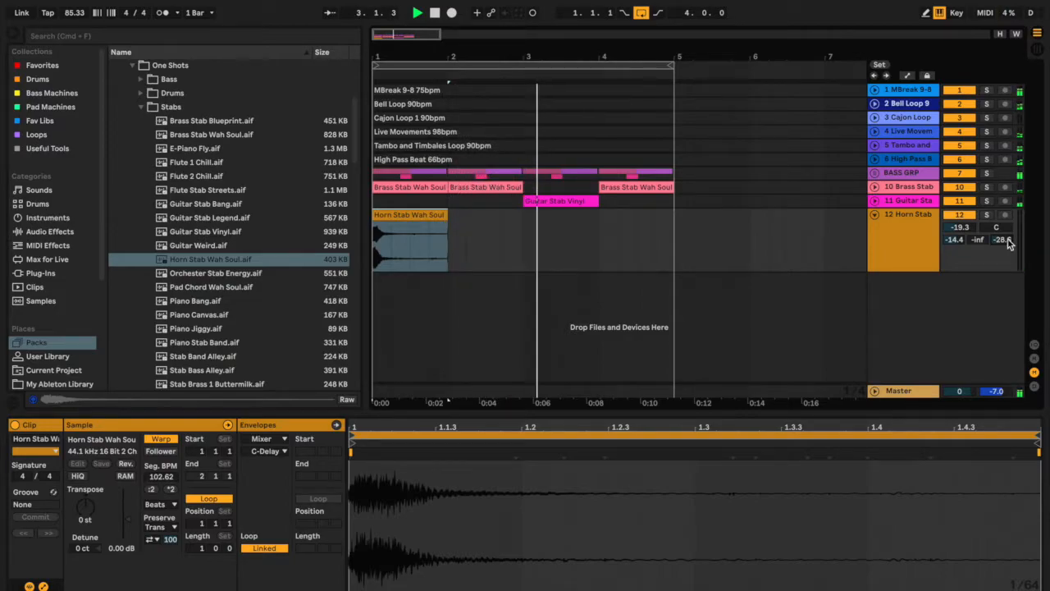
drag(448, 224, 434, 224)
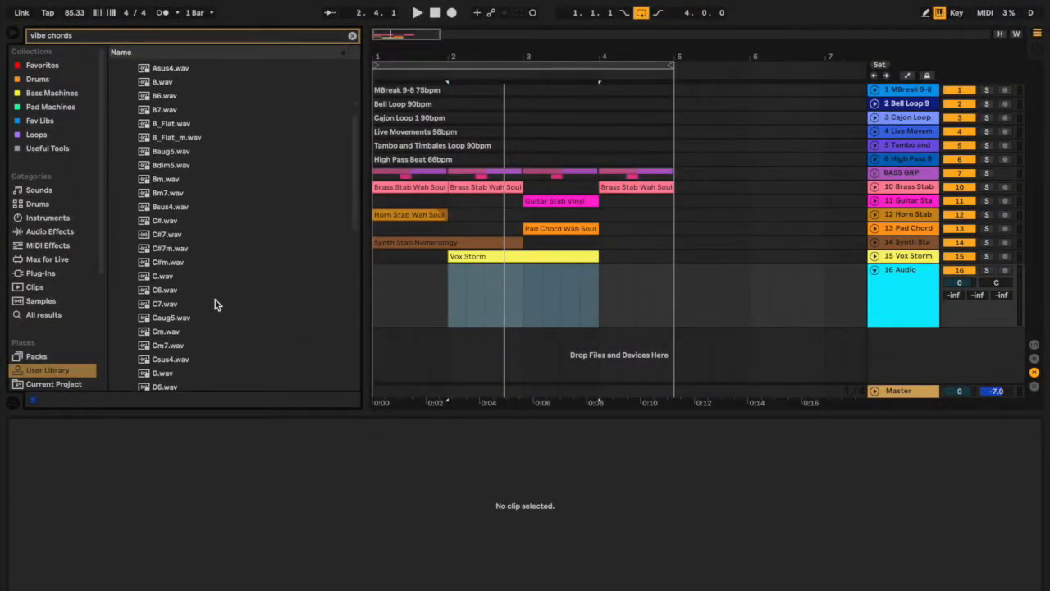
Step: Audition samples in the Chilled_Vibey_Chords folder and place Cm.wav at bar 1 on track 16
scroll(215, 302, down, 10)
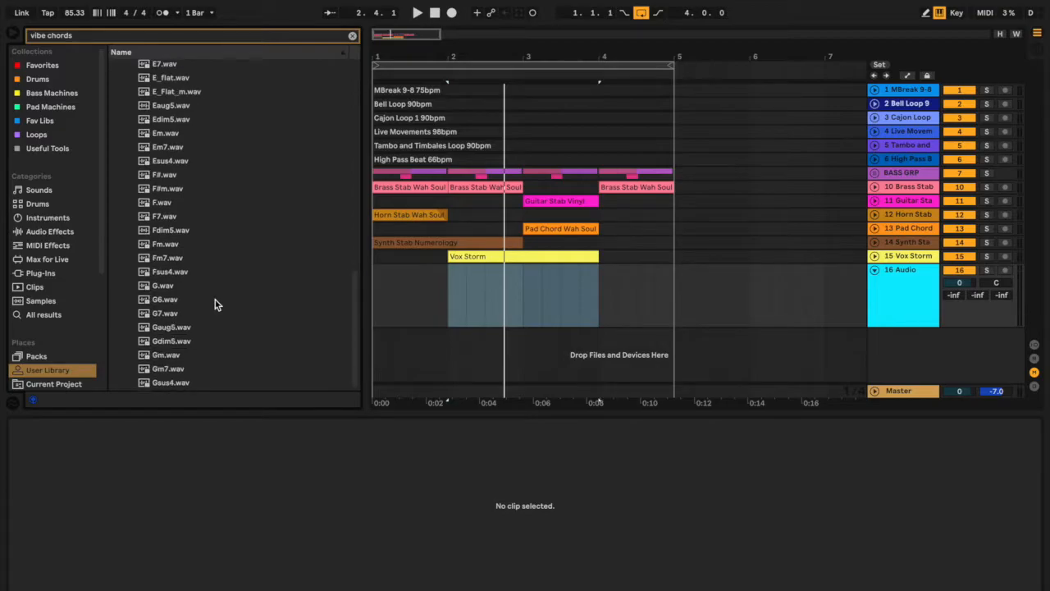
scroll(215, 300, up, 15)
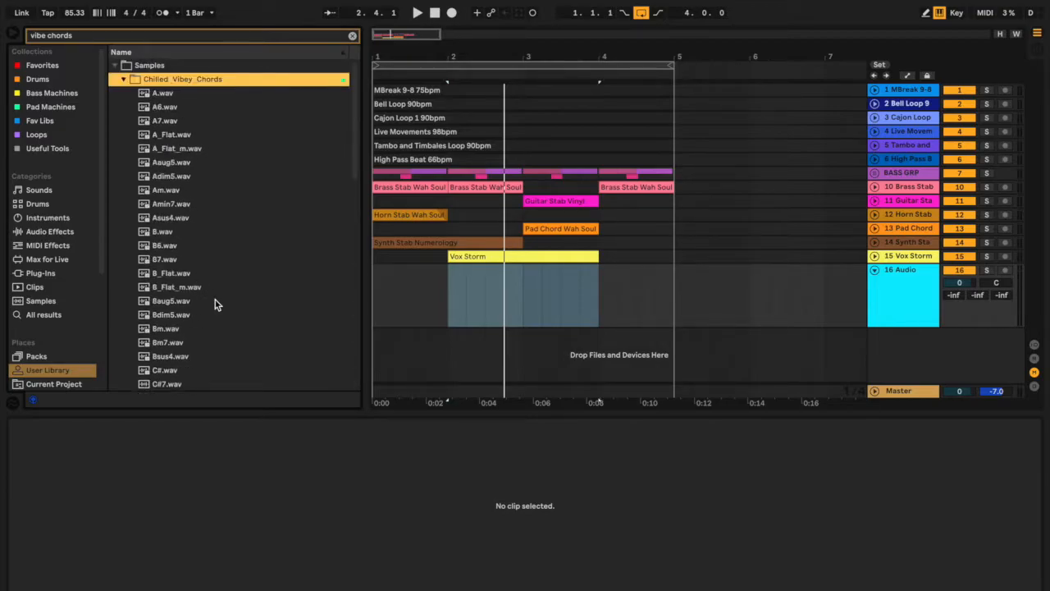
scroll(215, 302, down, 2)
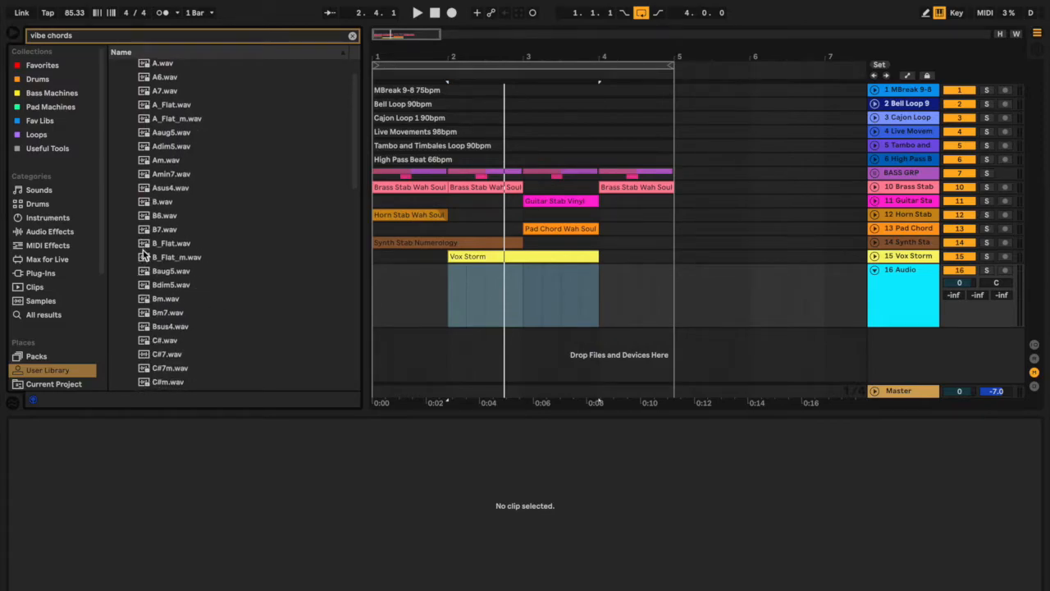
click(141, 249)
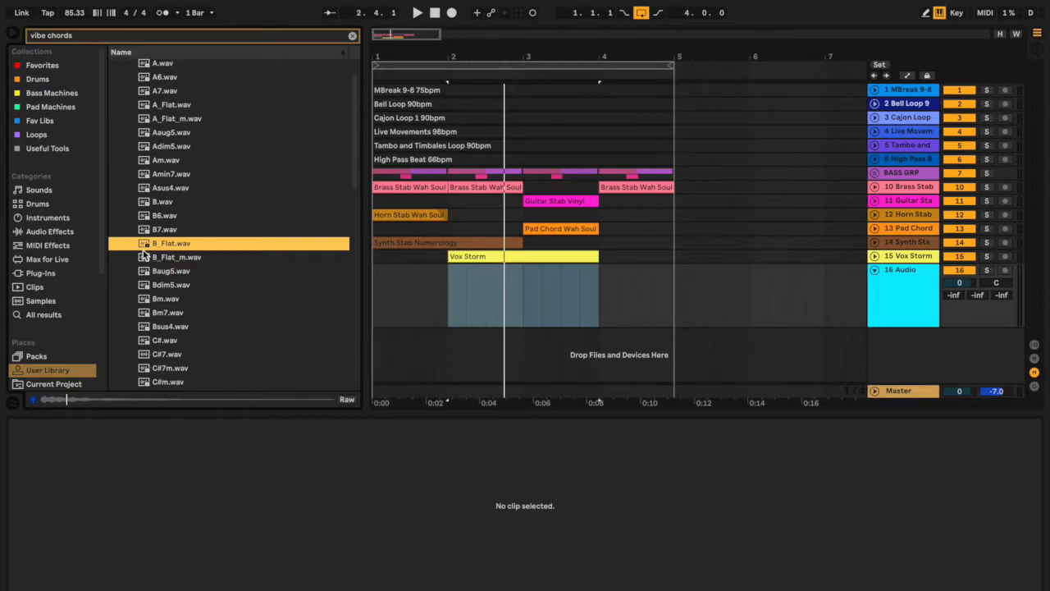
click(143, 255)
scroll(144, 247, down, 2)
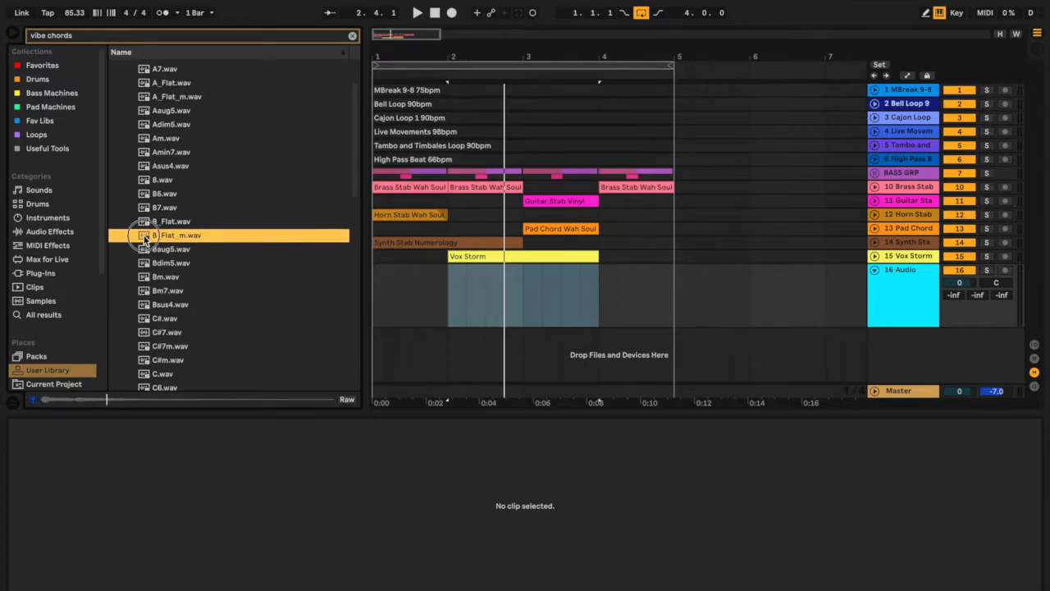
scroll(143, 242, down, 5)
click(143, 249)
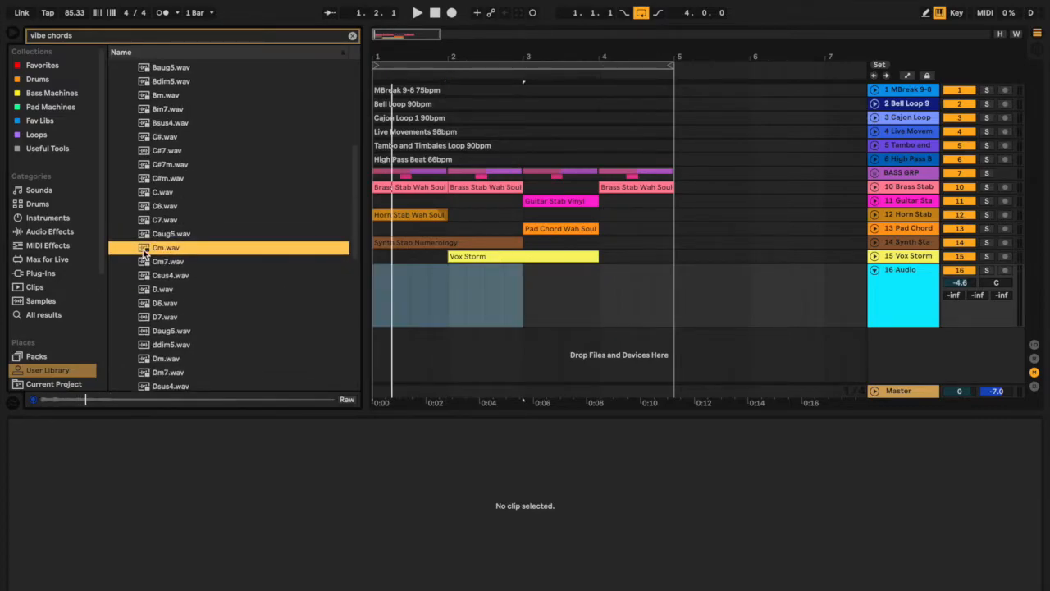
drag(144, 254, 377, 283)
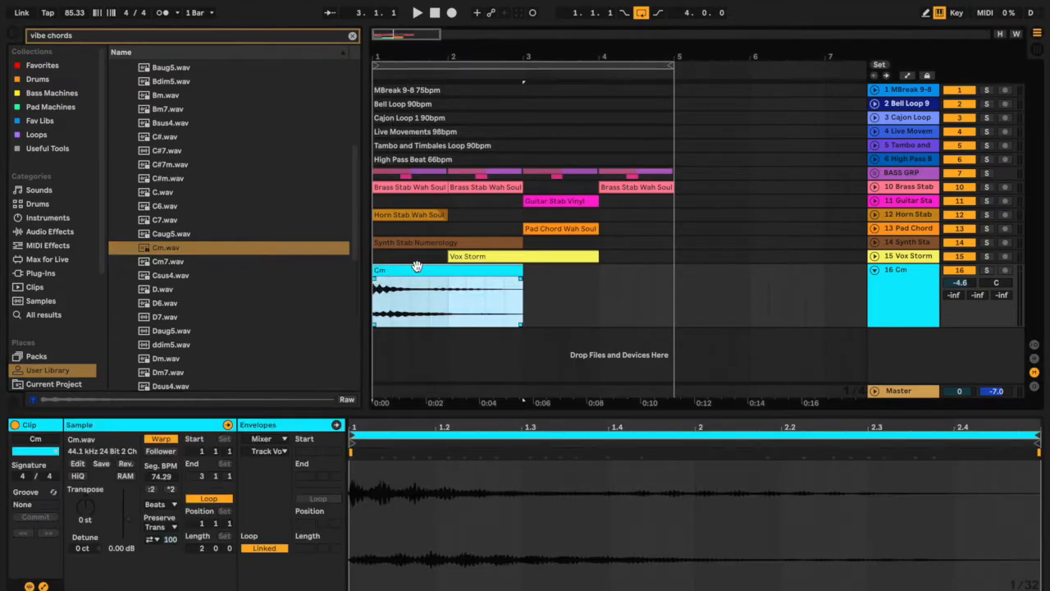
Step: Set the Cm clip to Complex Pro warping with 12 st transposition and trim it to one bar
click(167, 505)
click(172, 572)
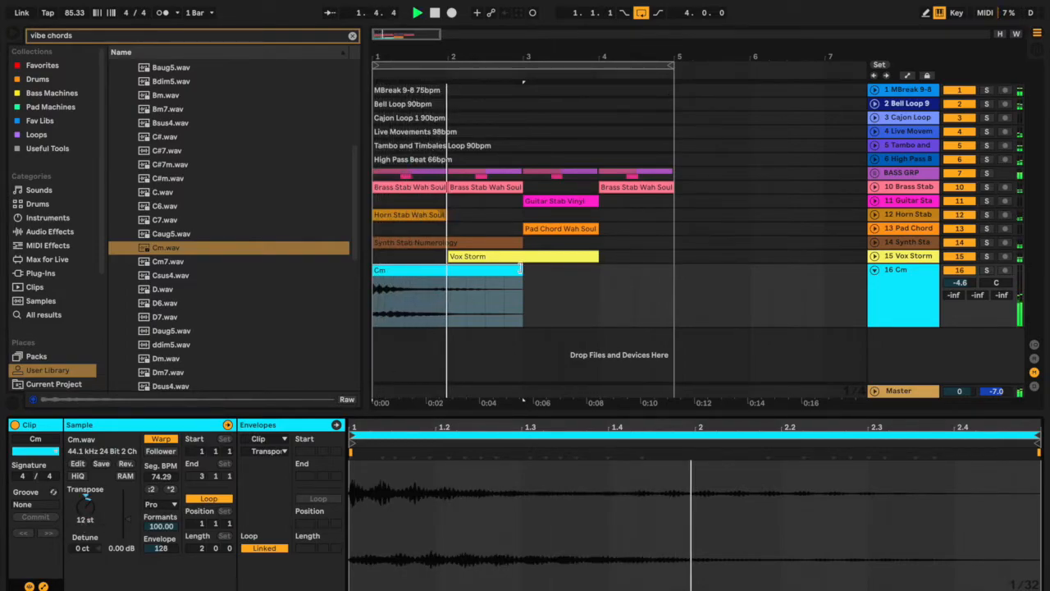
drag(516, 270, 450, 274)
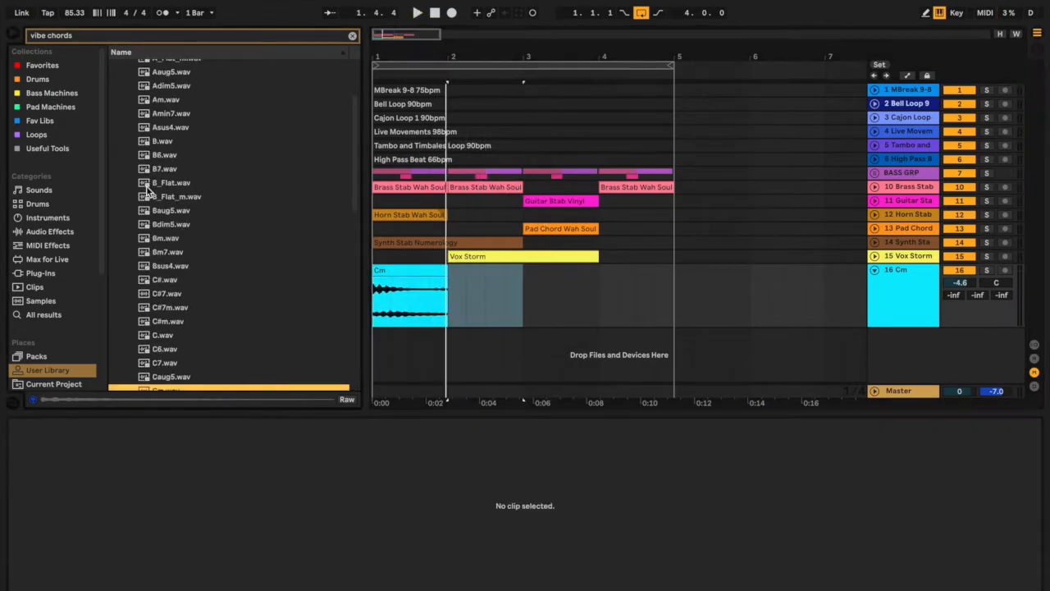
Step: Audition the B_Flat and B6 chords and place B6.wav at bar 2 after the Cm clip
click(148, 188)
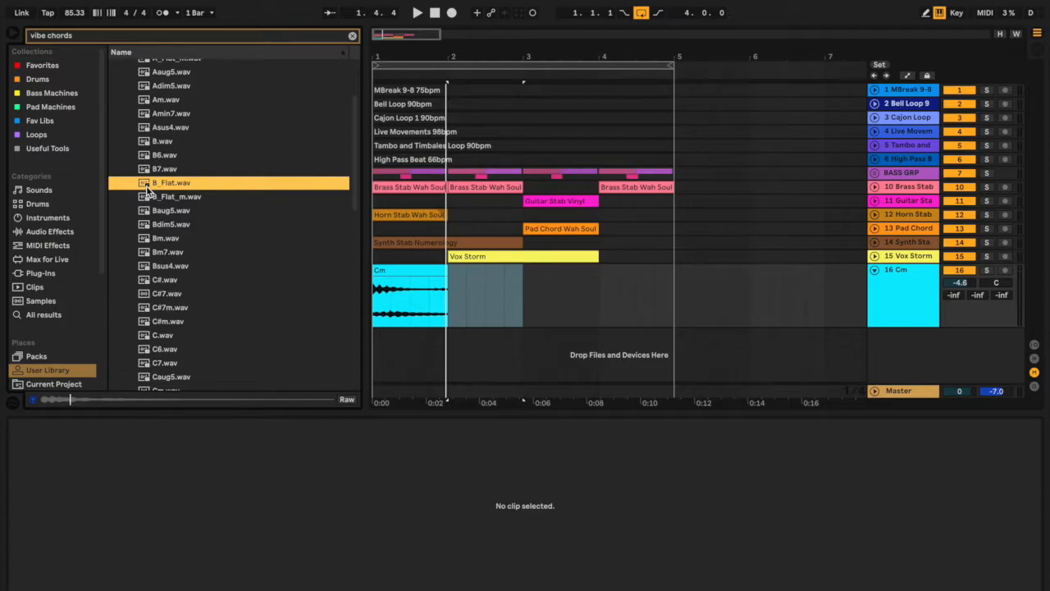
click(145, 155)
drag(145, 161, 452, 297)
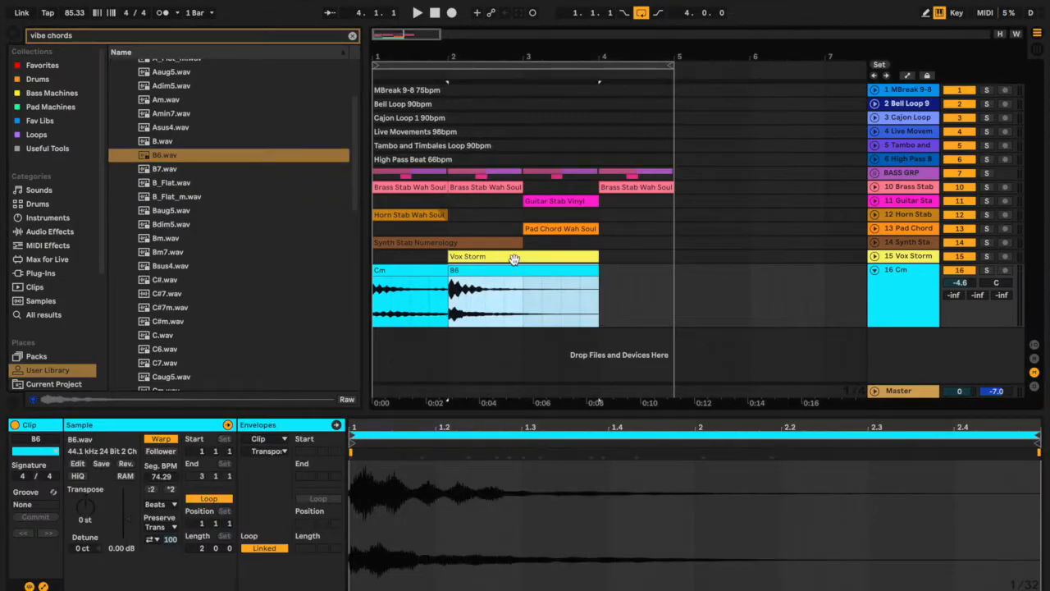
Step: Set the B6 clip's warp mode to Complex Pro, transpose it to -1 st and play it back
click(515, 283)
click(166, 505)
click(171, 571)
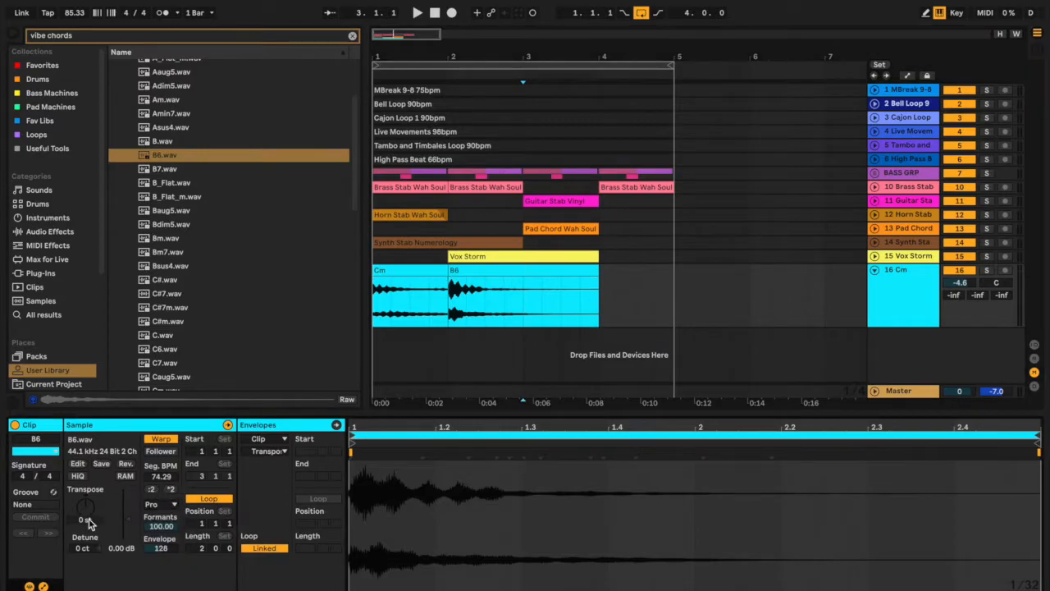
key(space)
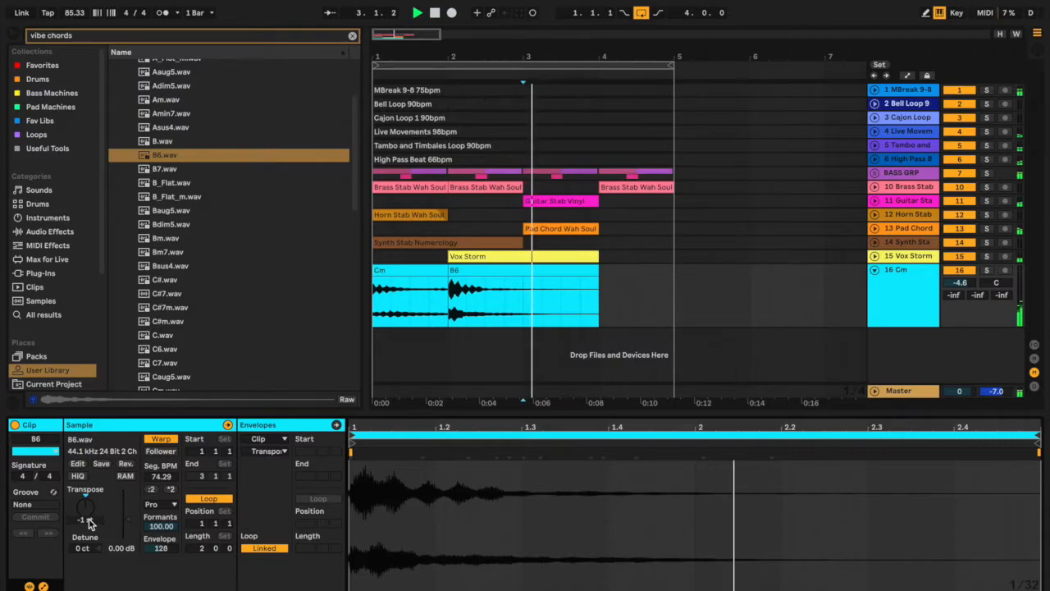
Step: Play the B6 and Cm chord clips in context and lower the B6 clip's gain to -5.94 dB
click(490, 272)
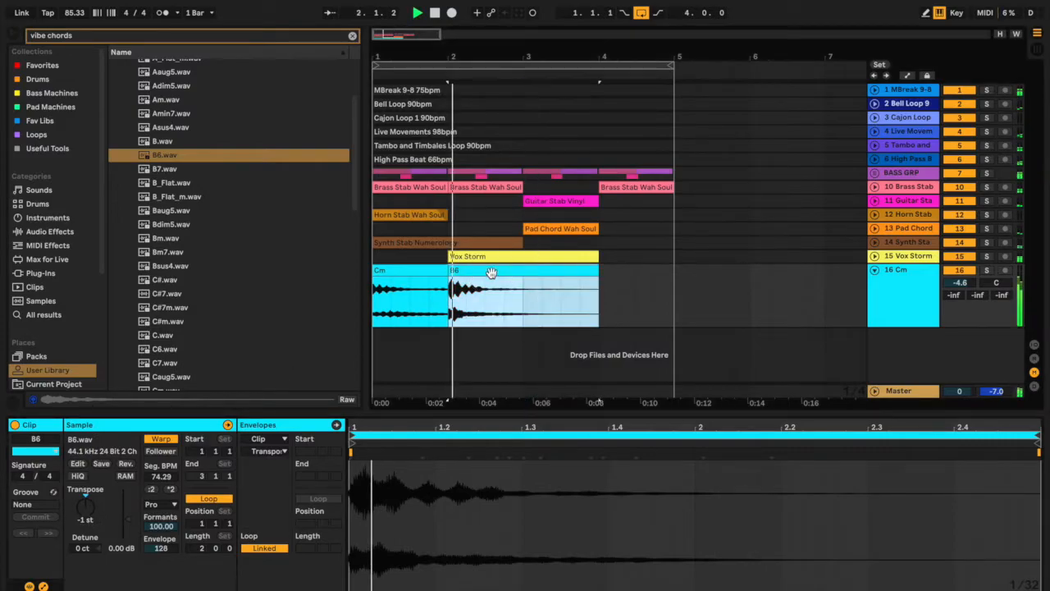
click(406, 271)
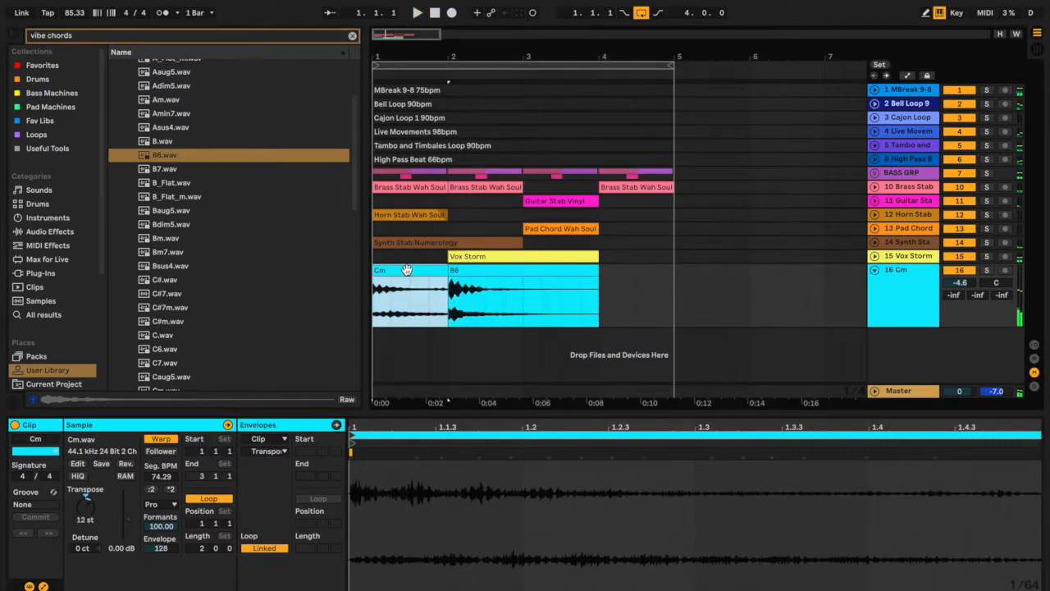
click(497, 271)
drag(114, 548, 114, 571)
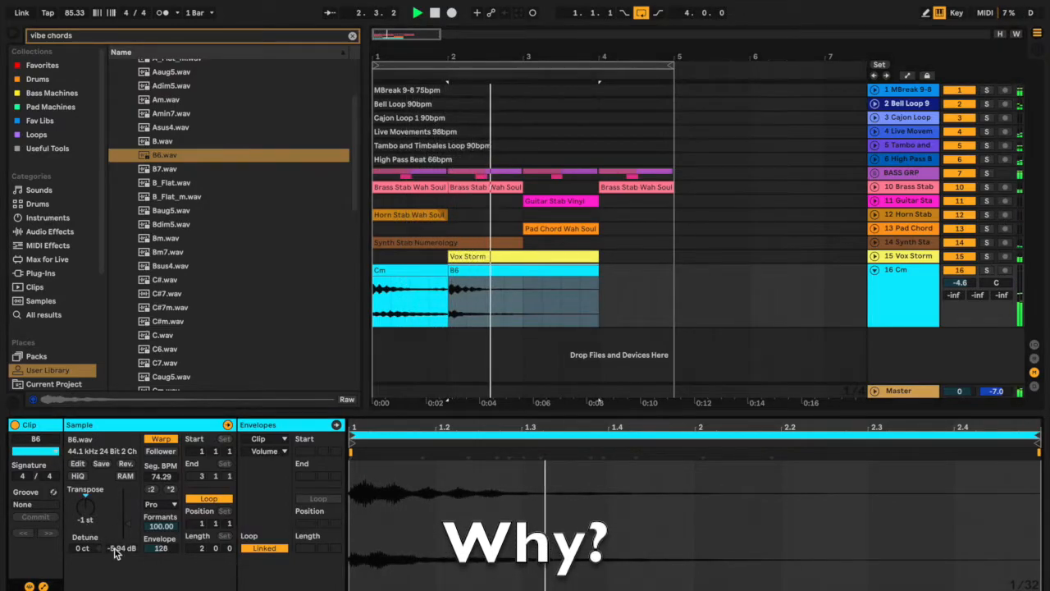
Step: Trim the B6 clip to one bar, then add A_Flat.wav at bar 3 and trim it to one bar
drag(598, 271, 523, 271)
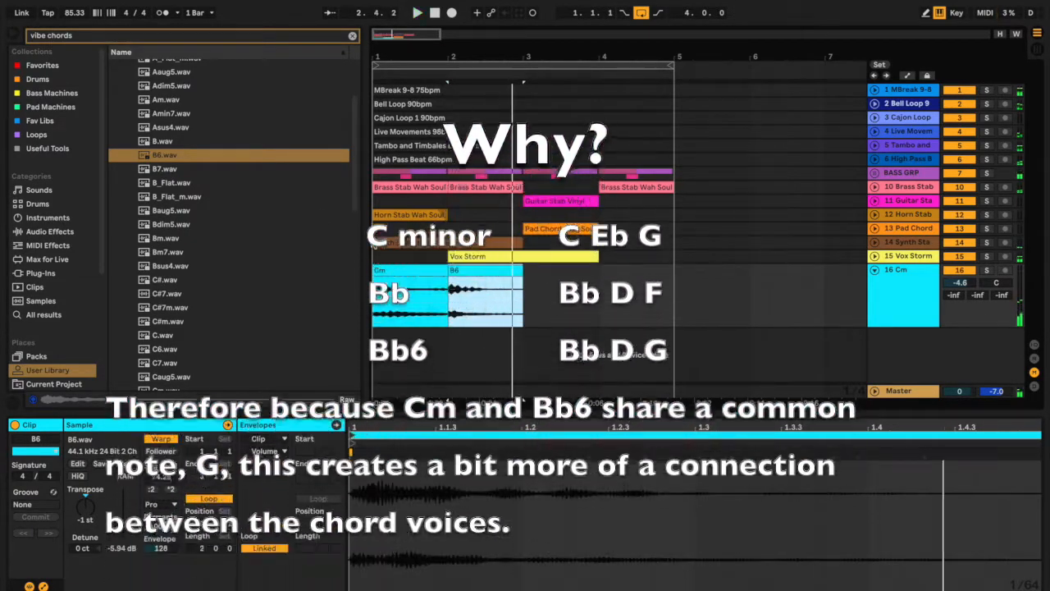
scroll(259, 207, up, 2)
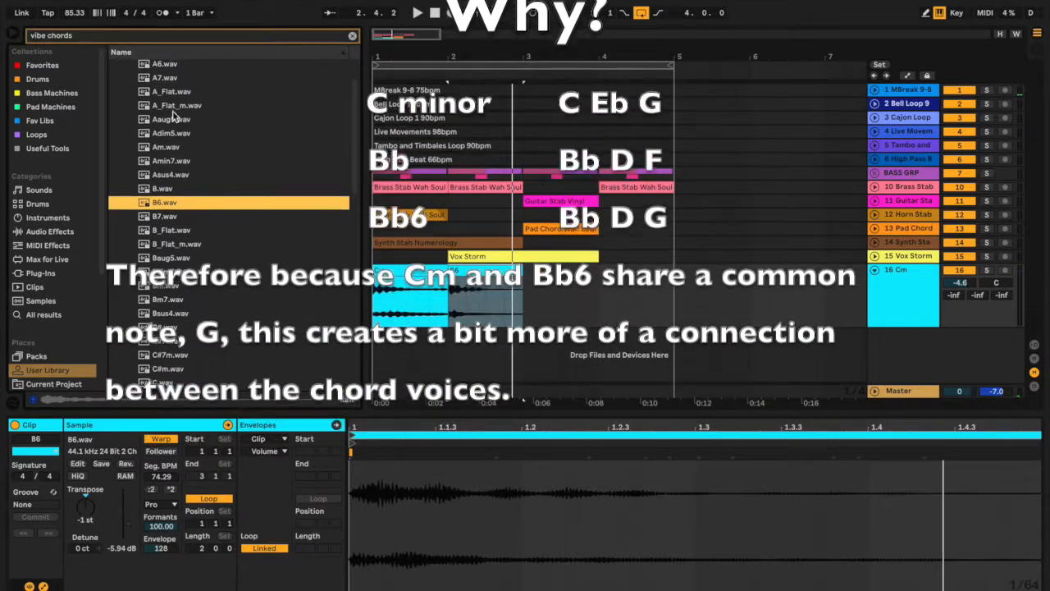
scroll(149, 95, up, 1)
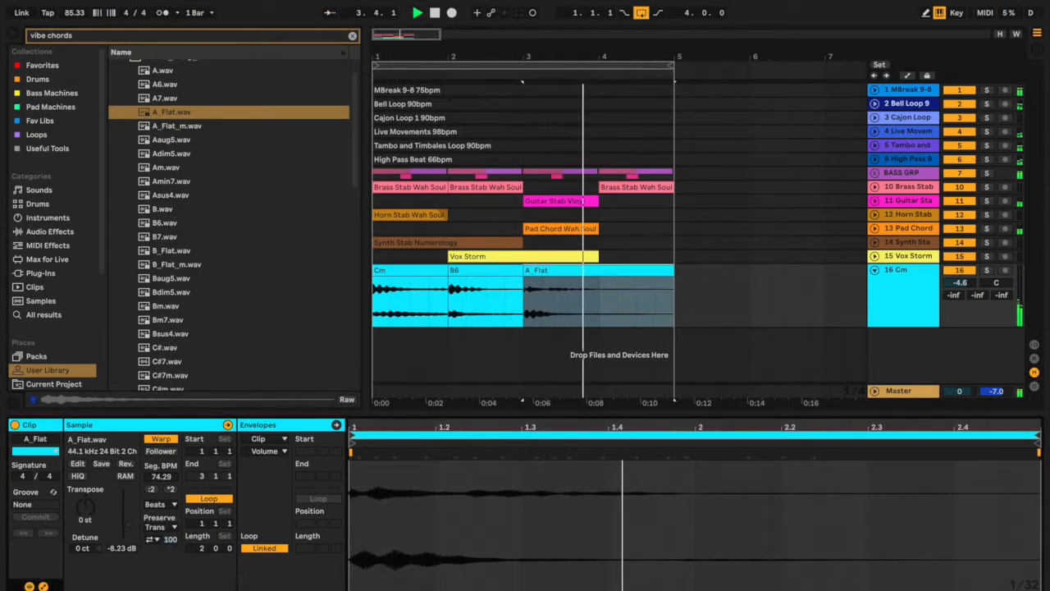
drag(667, 271, 599, 276)
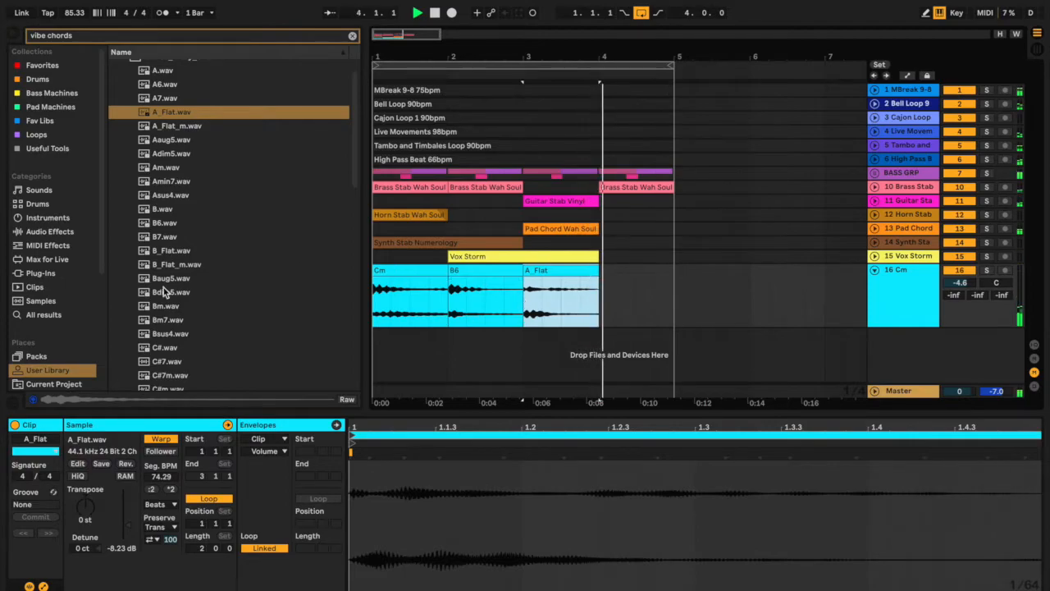
Step: Place Gm.wav at bar 4 after the A_Flat clip and lower its clip gain to -8.23 dB
scroll(163, 288, down, 3)
scroll(163, 288, down, 10)
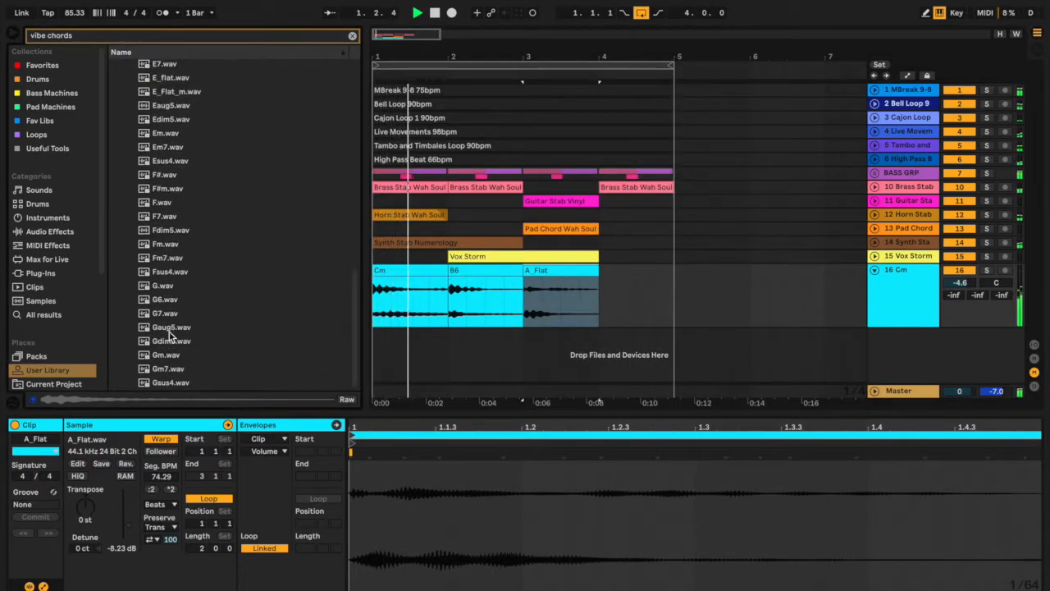
drag(164, 355, 607, 302)
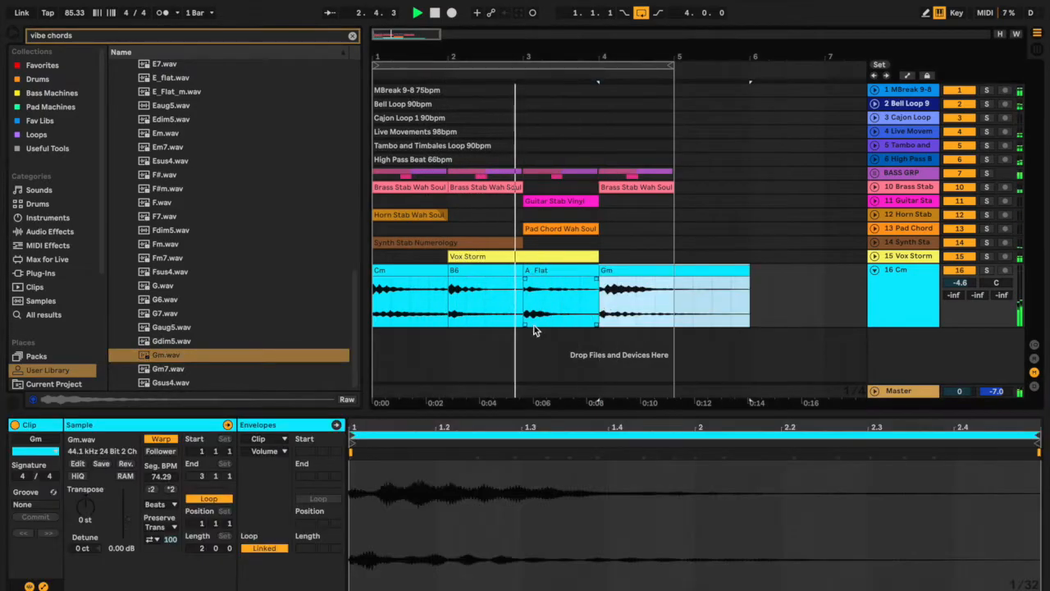
drag(128, 554, 128, 578)
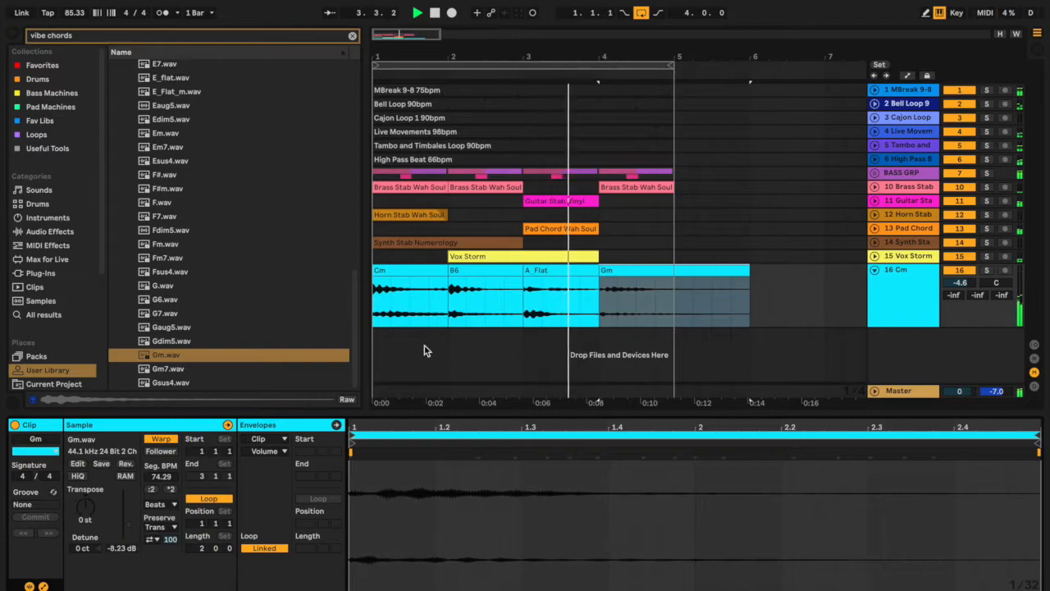
Step: Set the A_Flat and Gm clips to Complex Pro warping and trim the Gm clip to one bar
click(554, 269)
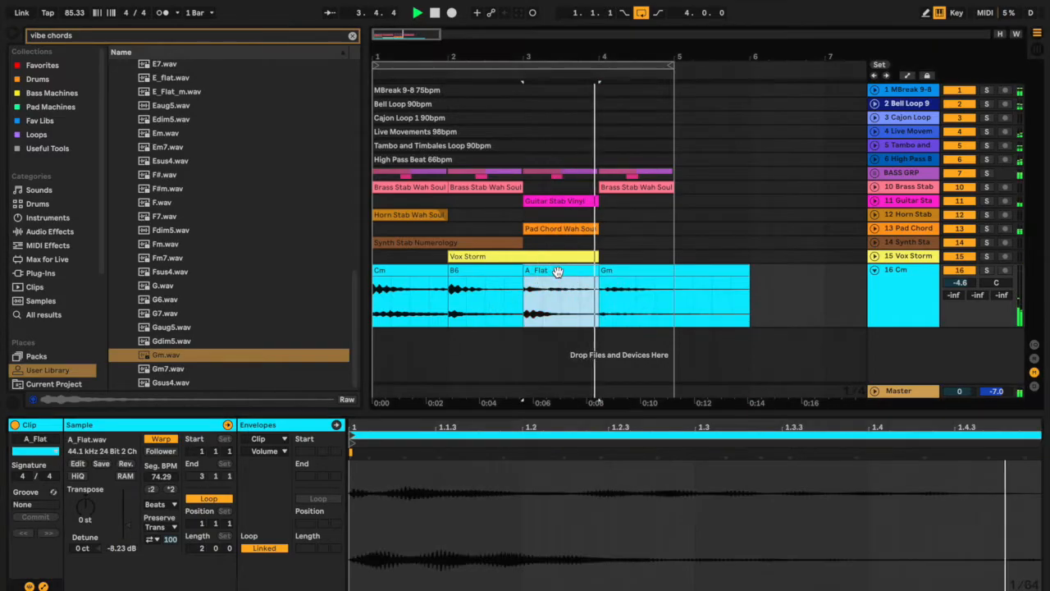
click(160, 505)
click(164, 572)
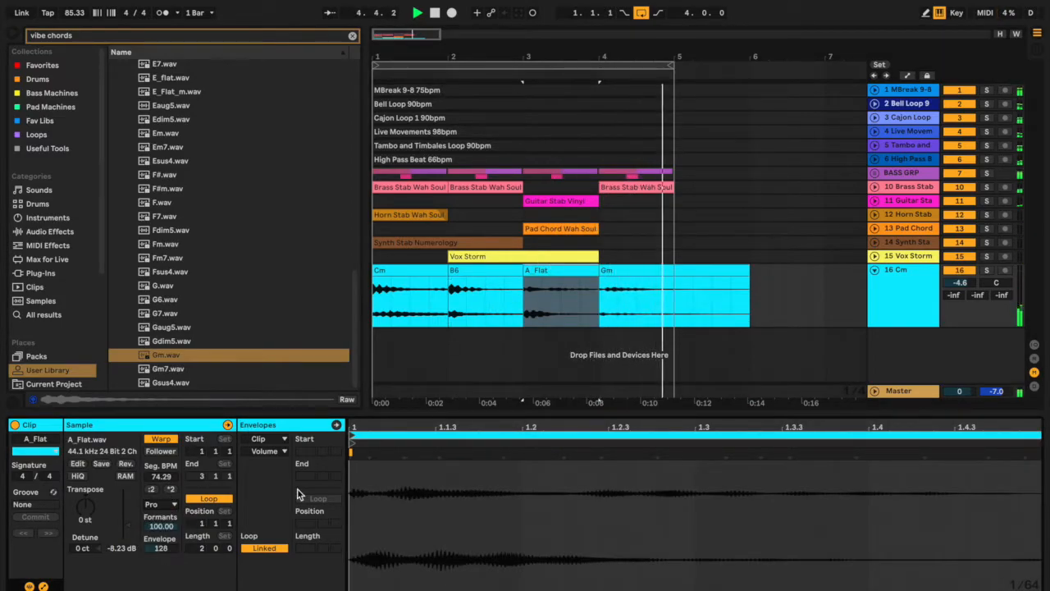
click(647, 287)
click(160, 504)
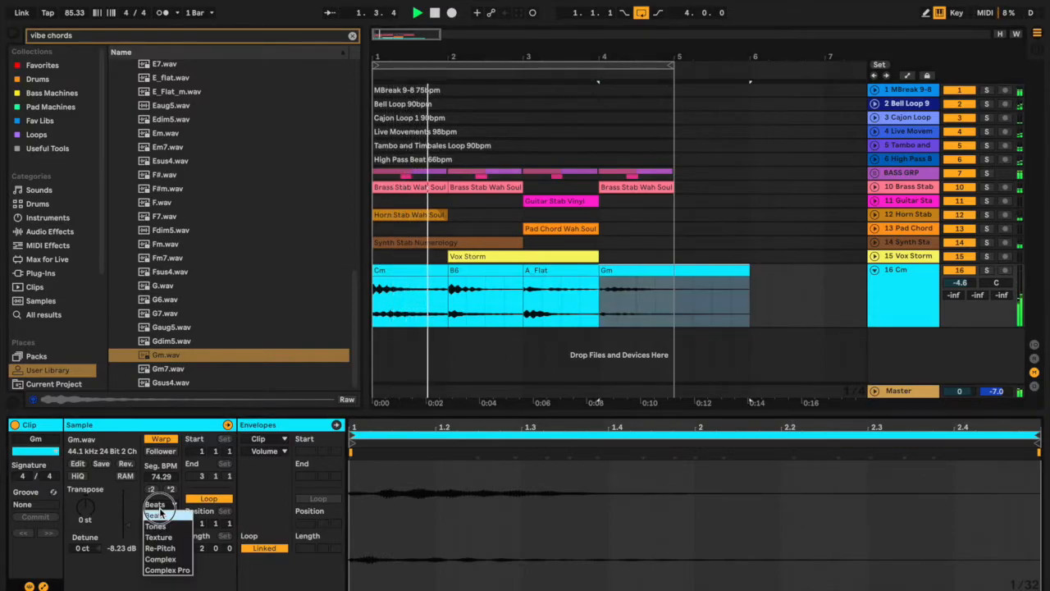
click(164, 570)
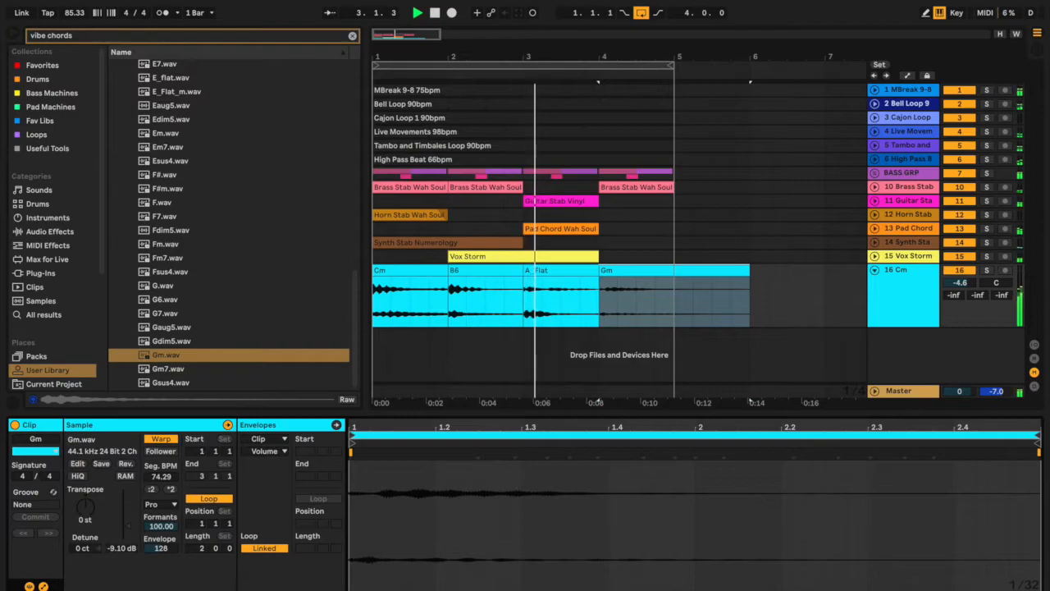
drag(746, 274, 671, 285)
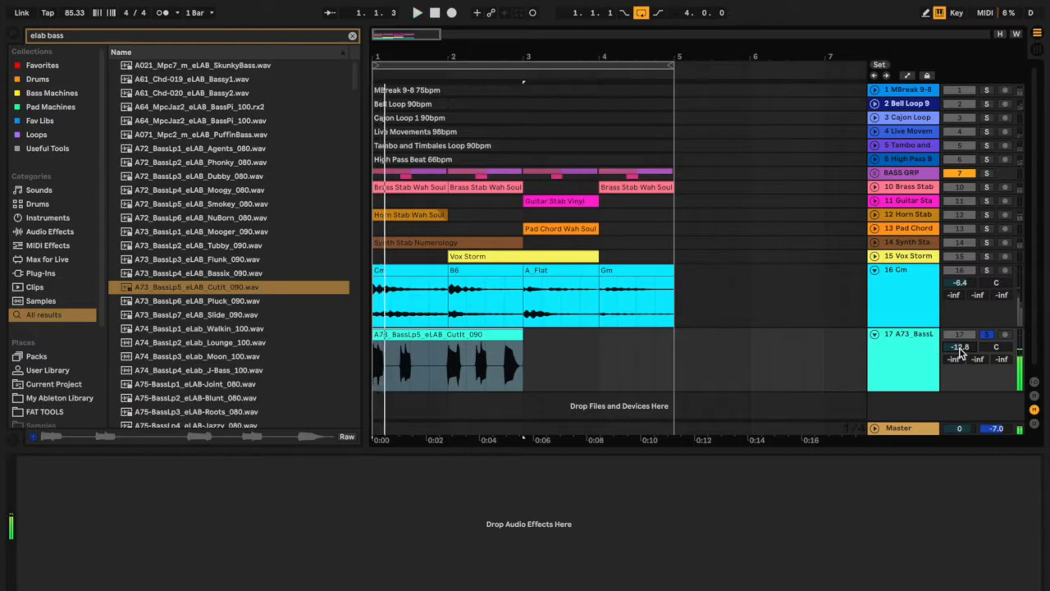
Step: Play the CutIt bass loop alone and together with the soloed chord track, and open the bass clip's settings
key(space)
key(space)
click(987, 273)
key(space)
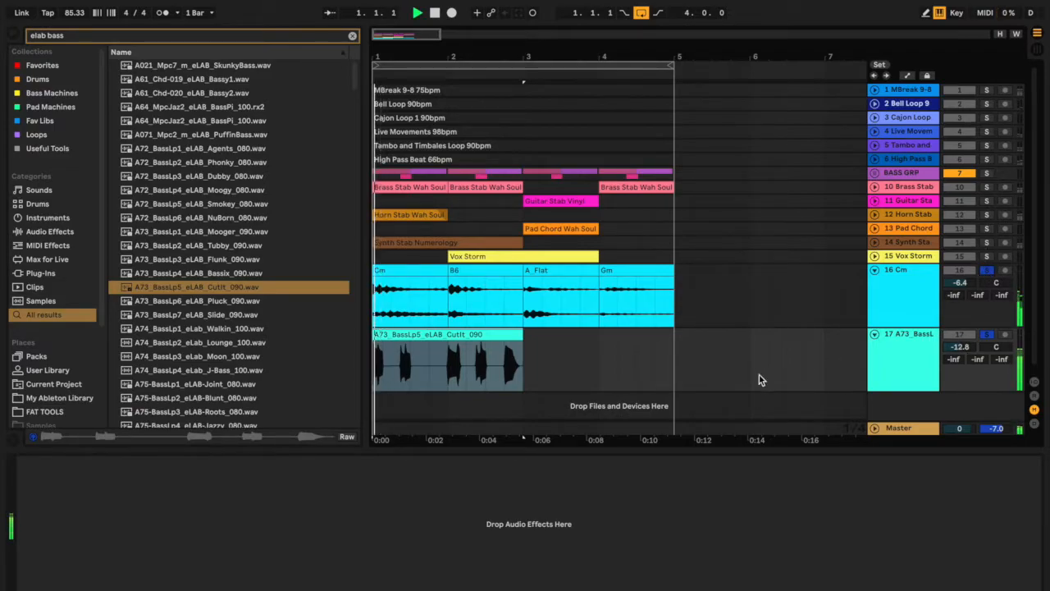
click(422, 333)
double_click(422, 334)
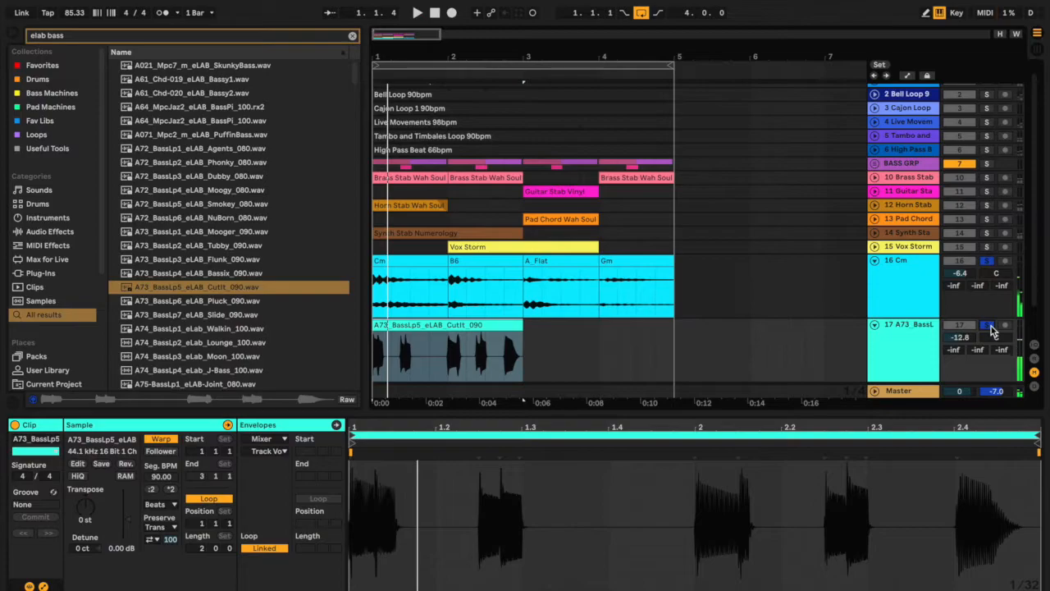
Step: Try the CutIt bass loop alone with the chord track unsoloed and its clip transposed to 1 st
click(989, 261)
key(space)
key(space)
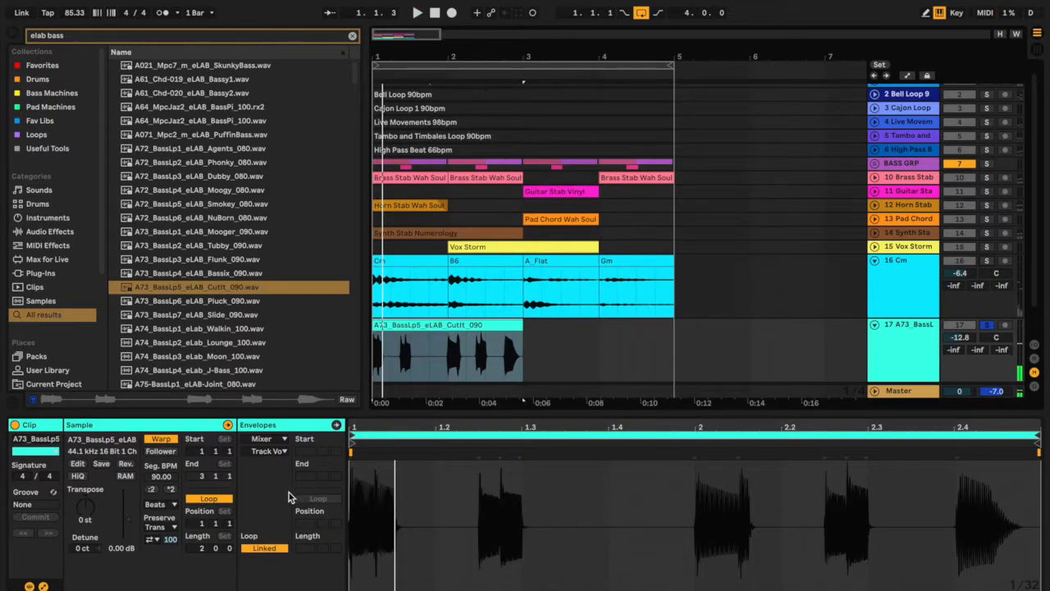
click(84, 518)
drag(84, 518, 93, 513)
Step: Play the transposed CutIt bass loop against the chord track to compare their pitch
click(987, 260)
key(space)
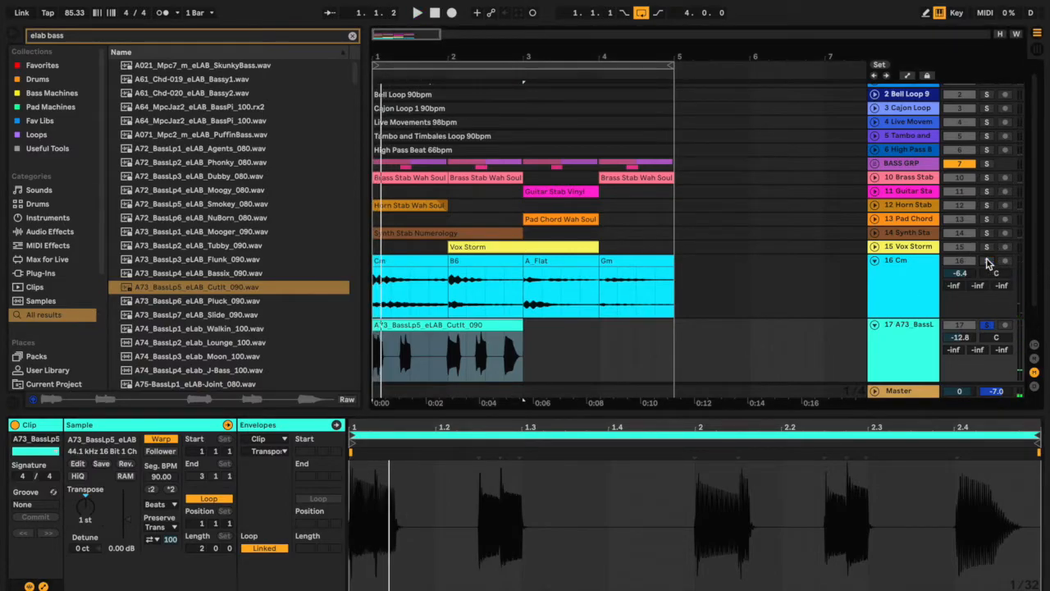
key(space)
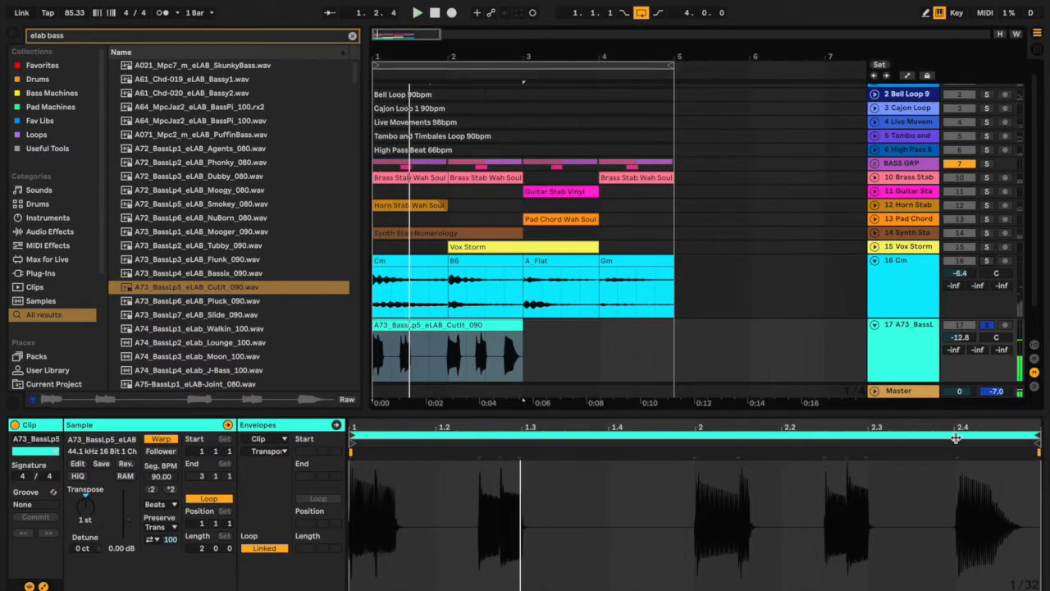
key(space)
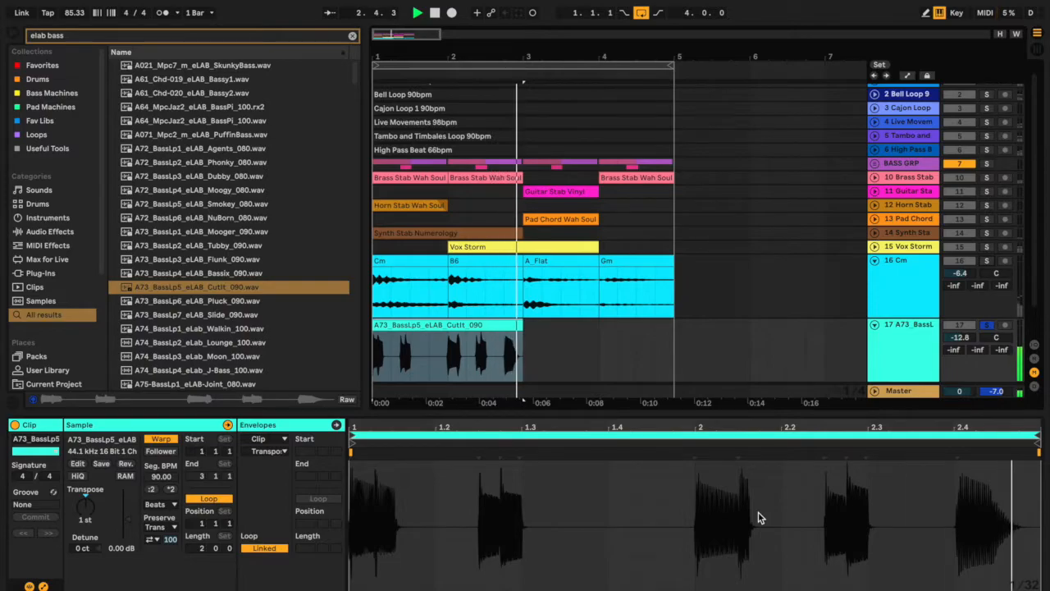
key(space)
key(space)
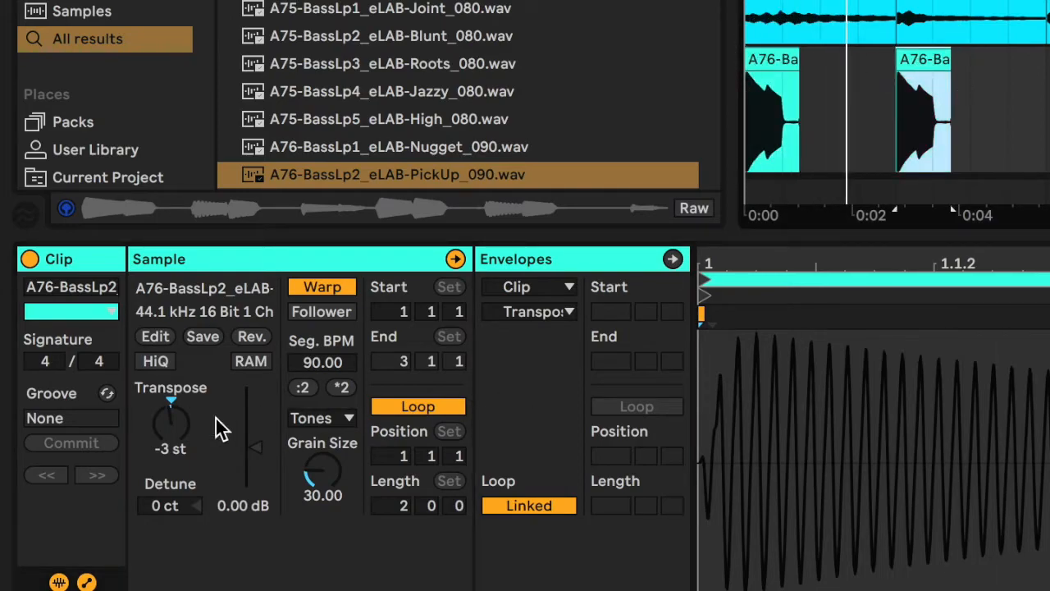
Step: Try the bar 2 PickUp bass clip at -5 st and at 7 st transposition
click(171, 456)
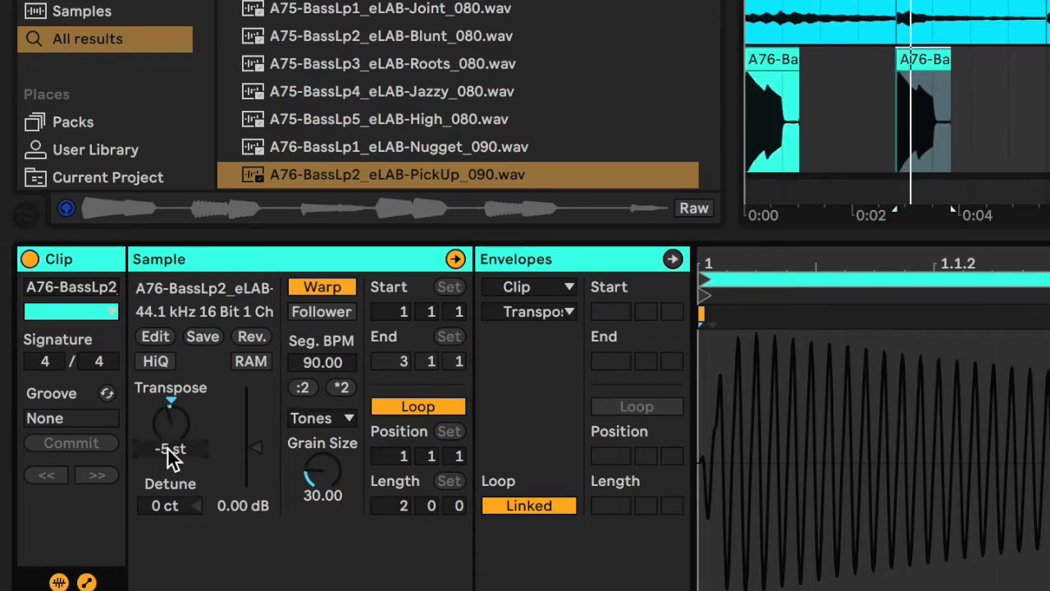
click(923, 82)
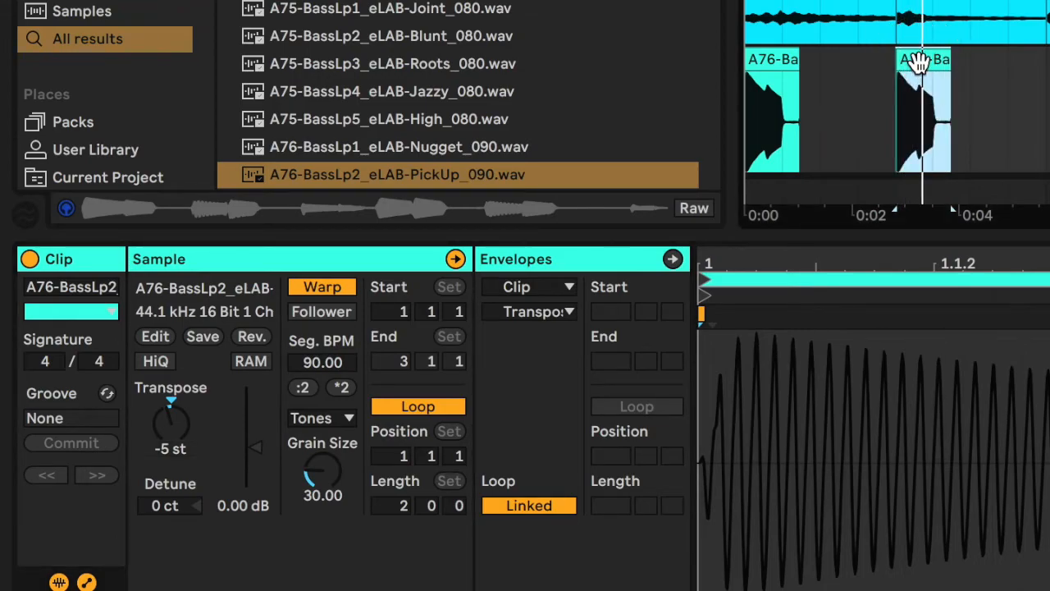
click(173, 453)
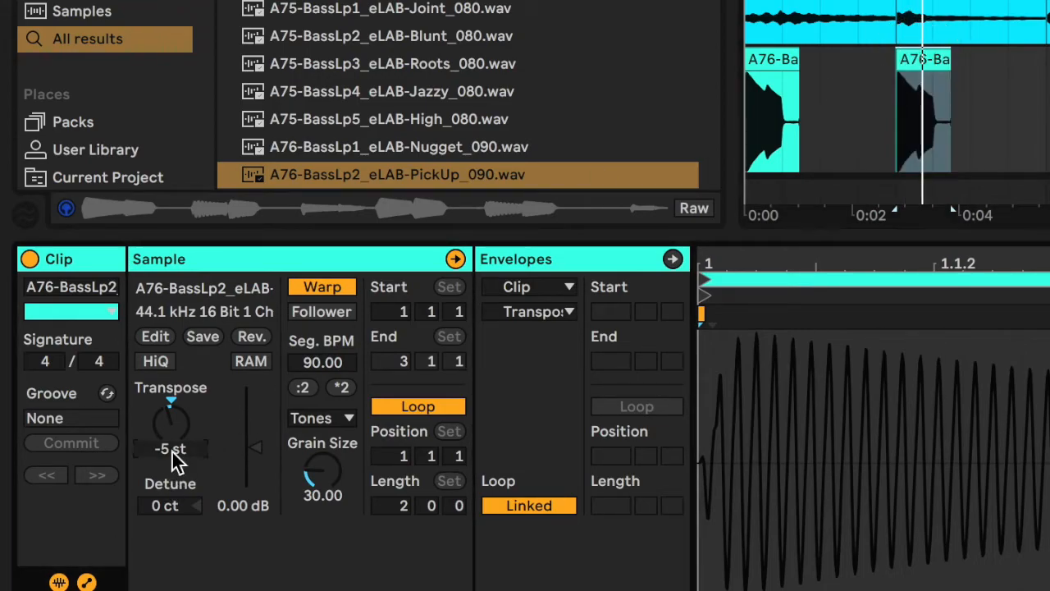
text(7)
key(Return)
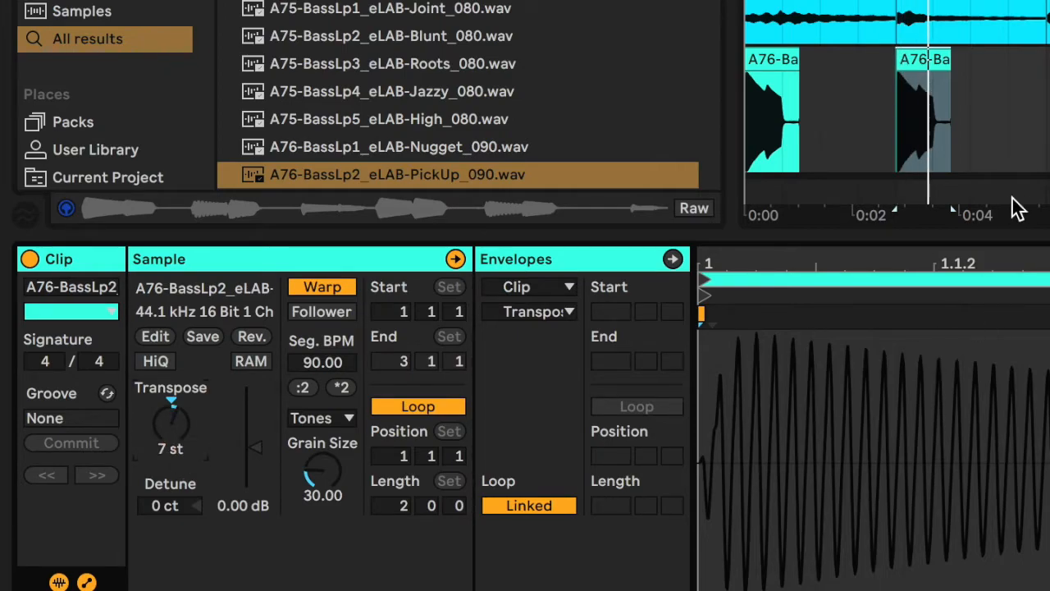
Step: Play the first PickUp bass clip, copy it over the clip at bar 2 and open the copy's transposition for editing
click(772, 49)
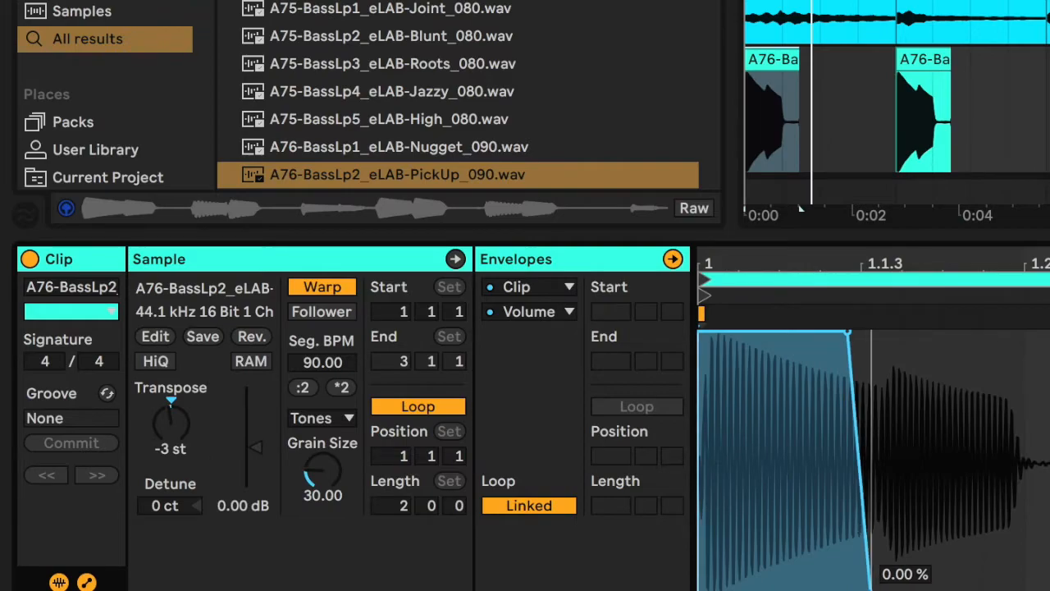
key(space)
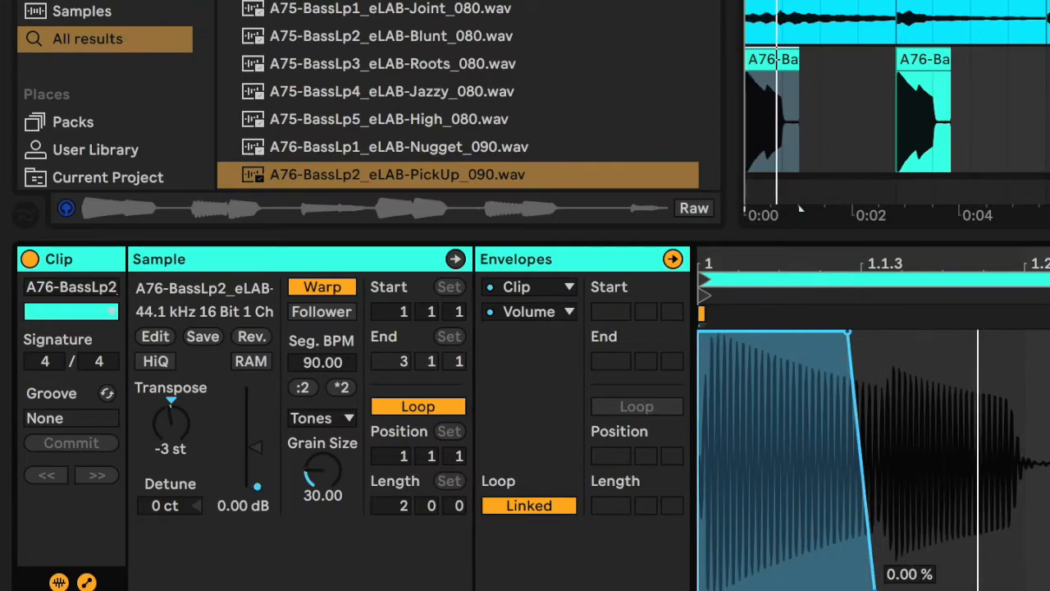
drag(767, 61, 922, 62)
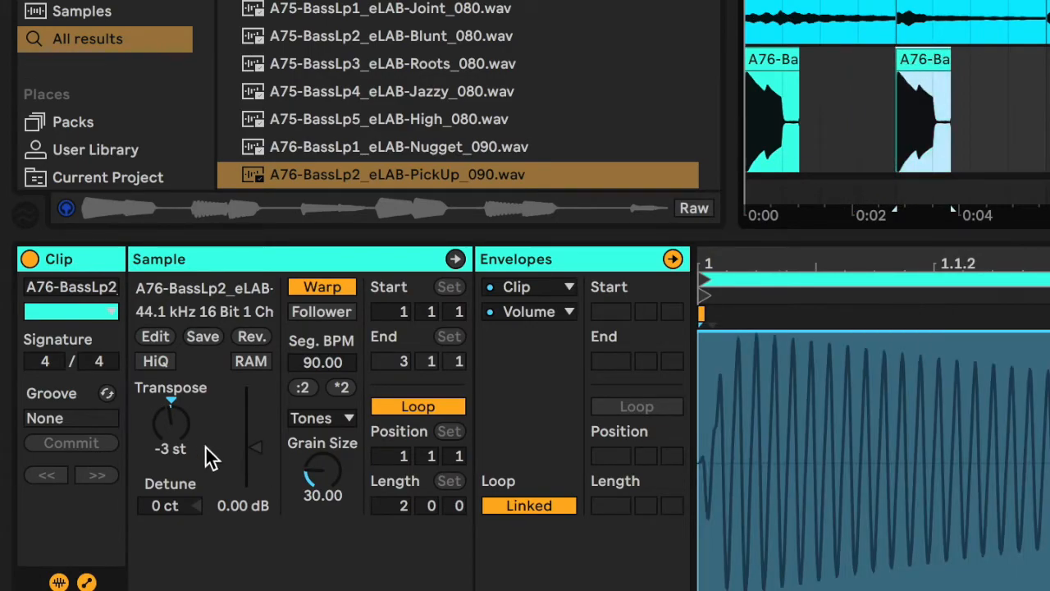
click(177, 448)
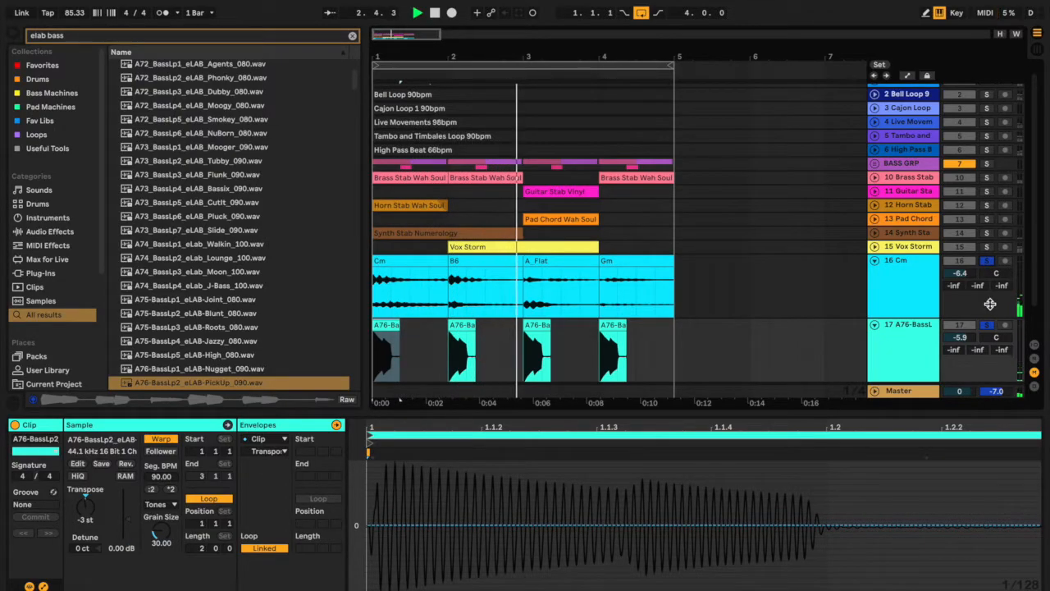
Step: Hide the browser and unsolo the Cm chord track
key(ctrl+alt+b)
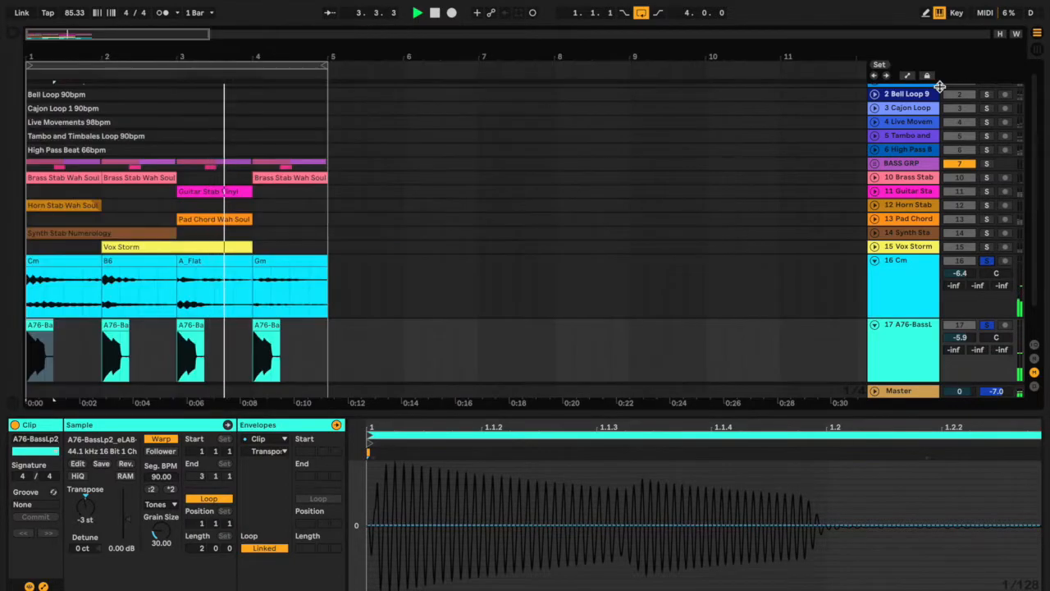
scroll(917, 151, up, 1)
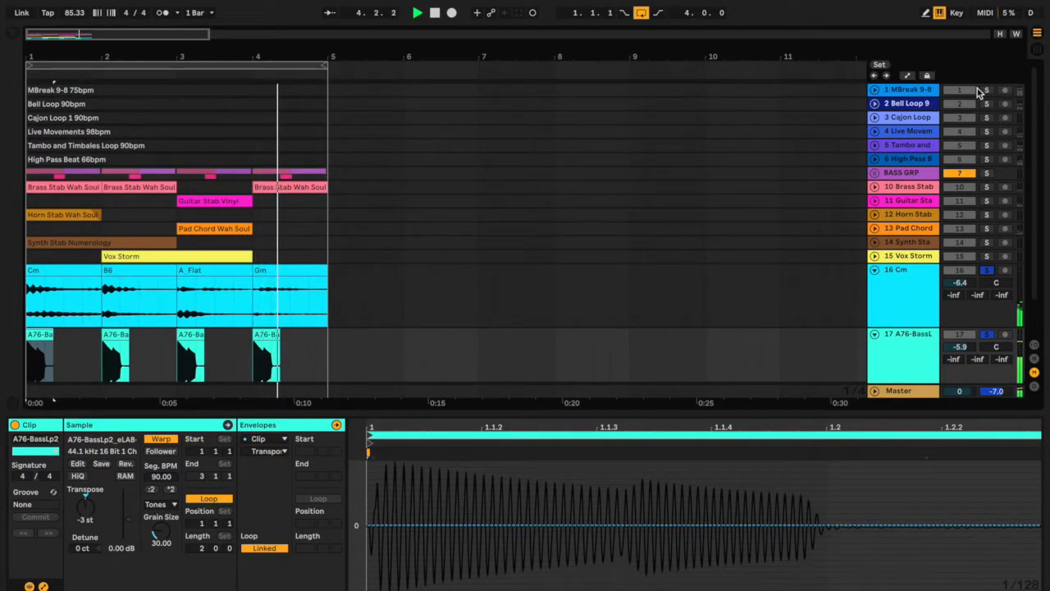
click(987, 270)
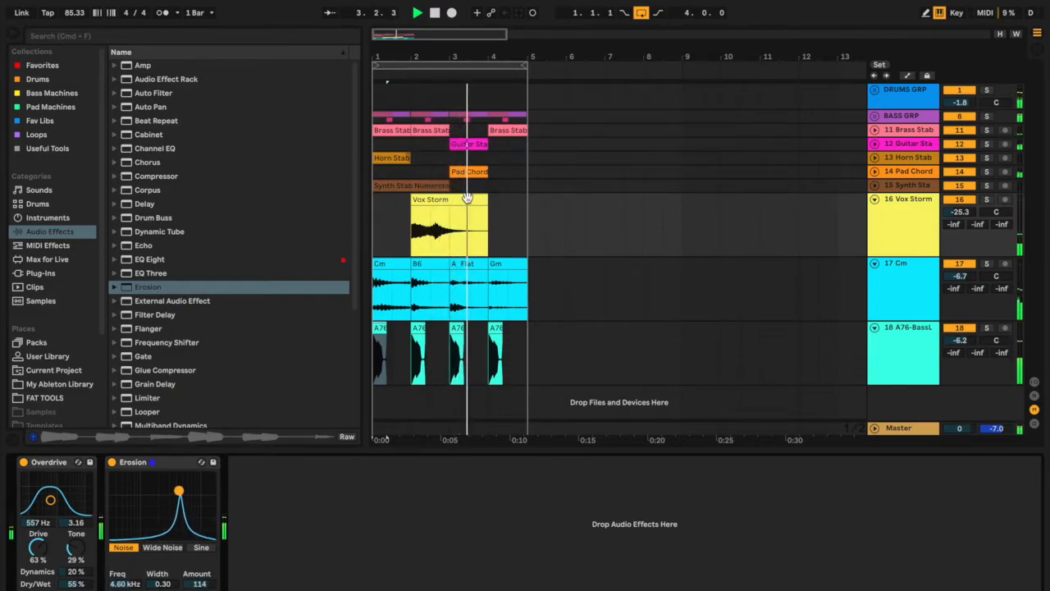
Step: Solo the Vox Storm track and shift its Erosion noise to a slightly lower frequency
click(935, 210)
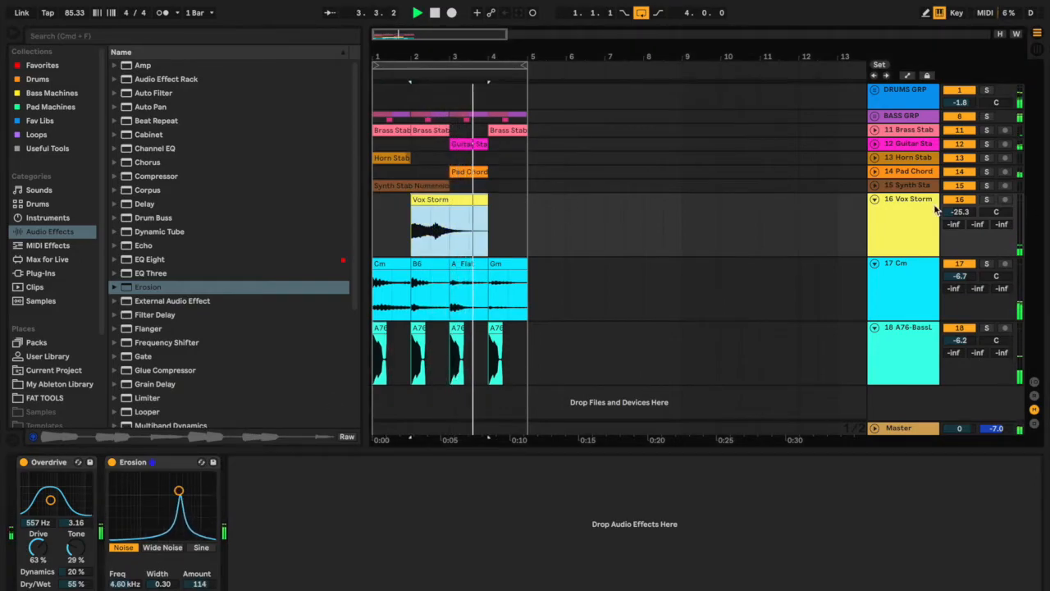
click(988, 199)
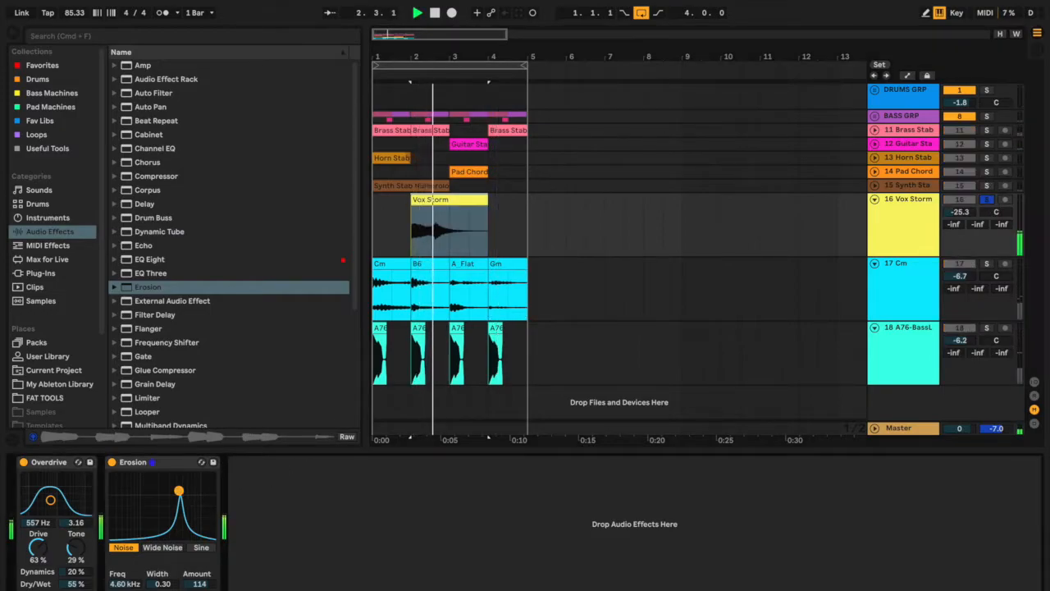
drag(179, 490, 173, 488)
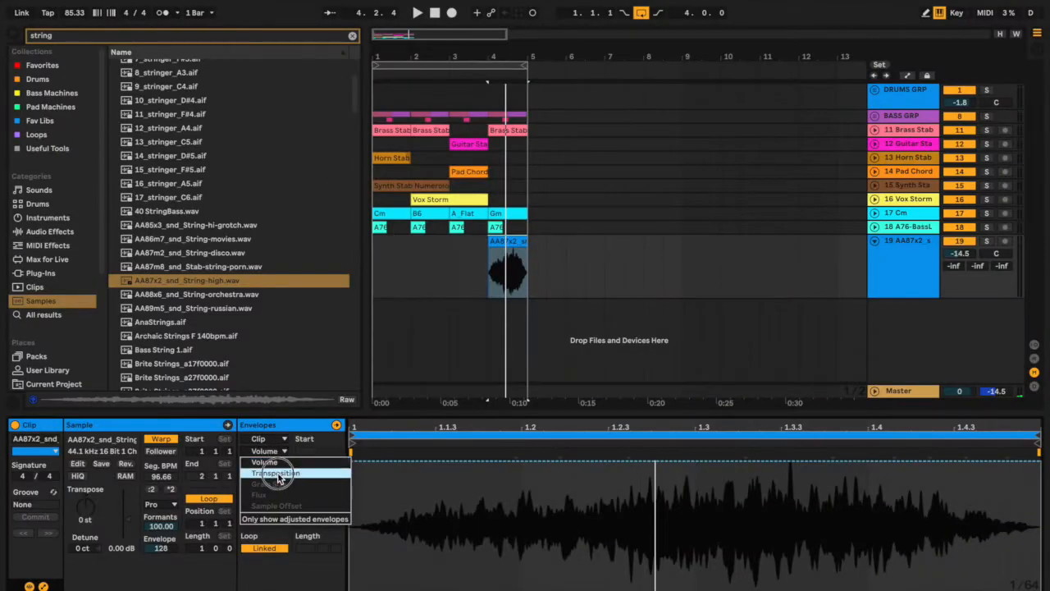
Step: Add breakpoints near beat 1.3 in the String-high clip's transposition envelope, raising the pitch from 0 to +2 st
click(507, 521)
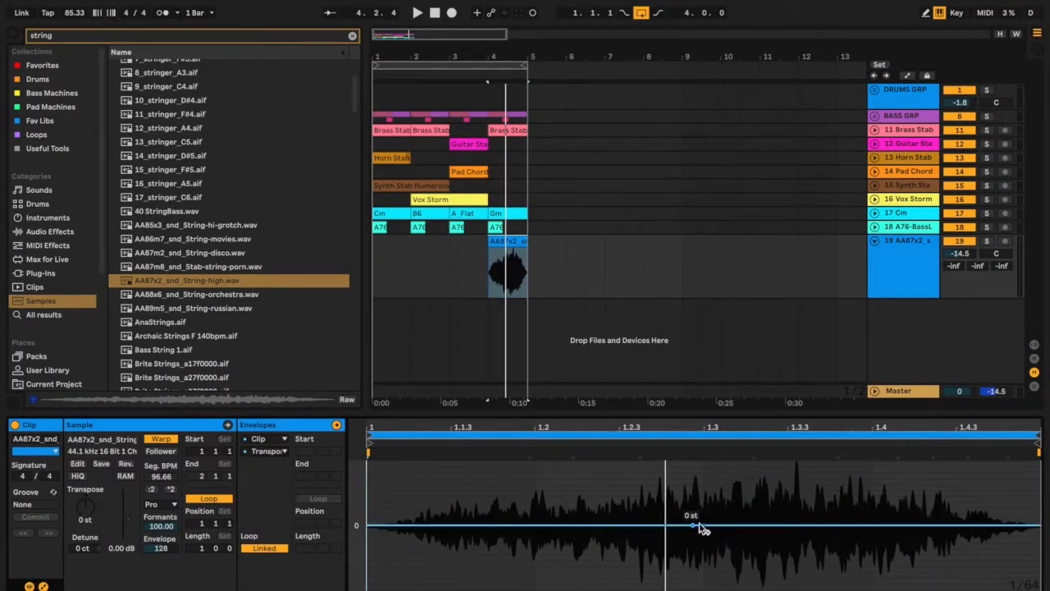
drag(702, 526, 704, 515)
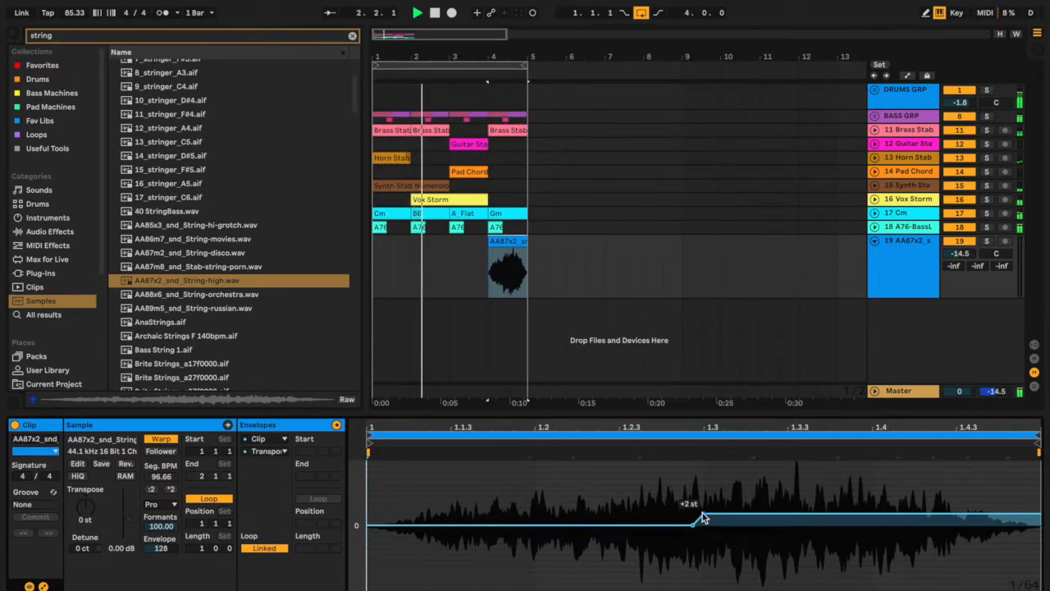
Step: Shift the String-high clip's +2 st pitch rise slightly earlier and change the clip's warp mode to Tones
mouse_move(693, 526)
mouse_down()
mouse_move(703, 517)
mouse_move(693, 514)
mouse_up()
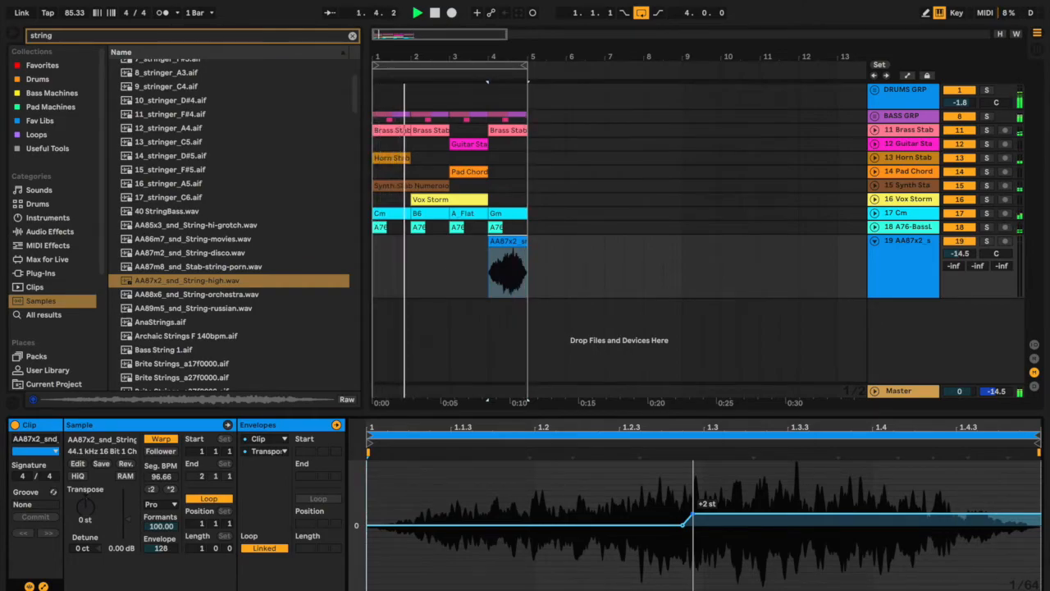
click(164, 506)
click(164, 529)
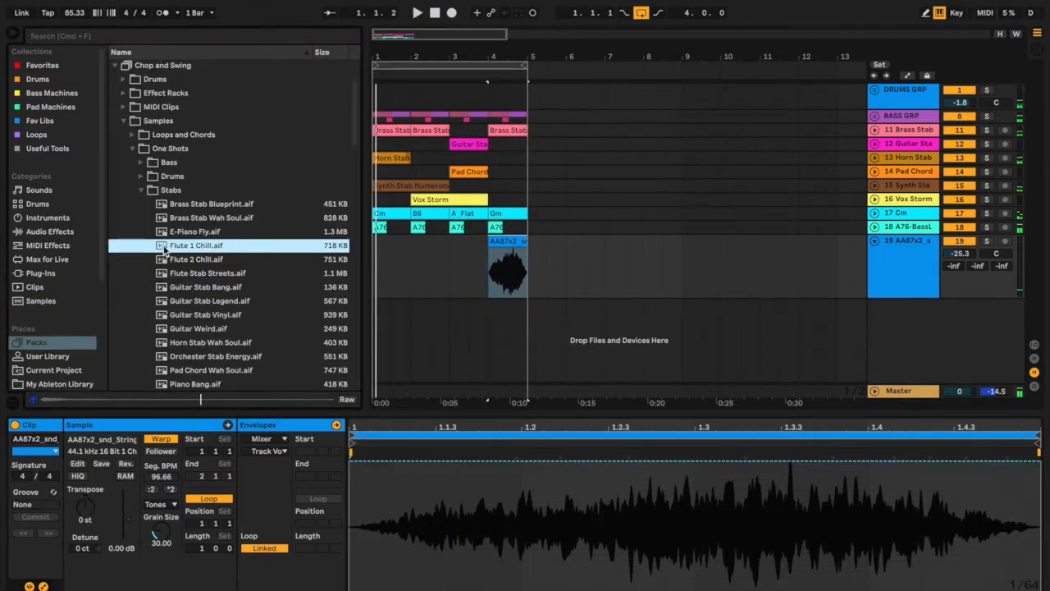
Step: Add Flute 1 Chill.aif on a new audio track, fit it to the last beat of bar 4 and play from bar 4
drag(164, 250, 489, 322)
drag(499, 59, 499, 156)
drag(678, 306, 576, 308)
drag(487, 308, 566, 310)
click(475, 335)
key(space)
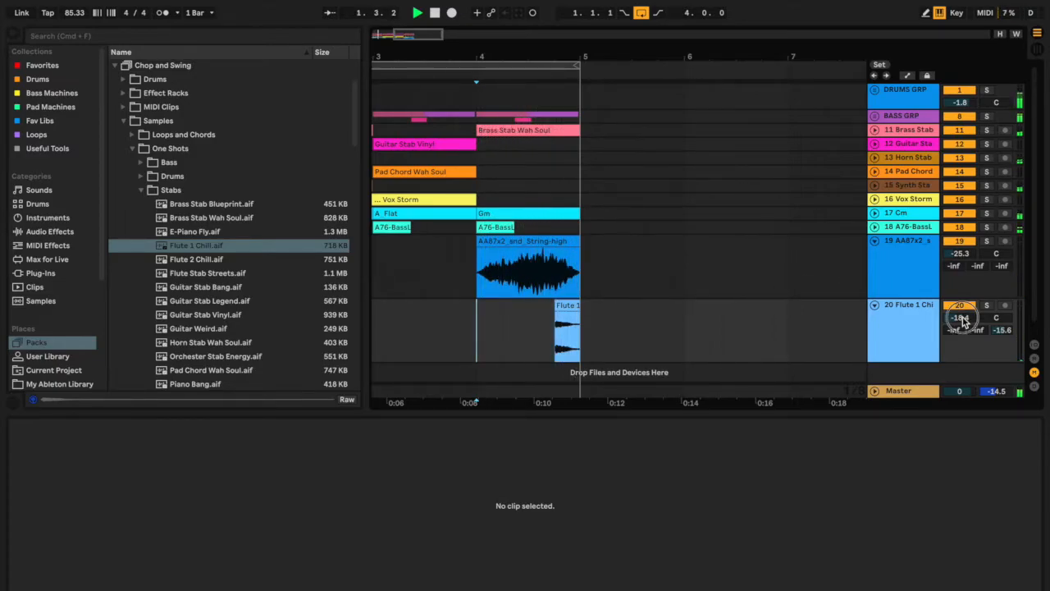
Step: Set the Flute 1 Chill clip's warp mode to Complex Pro
click(565, 304)
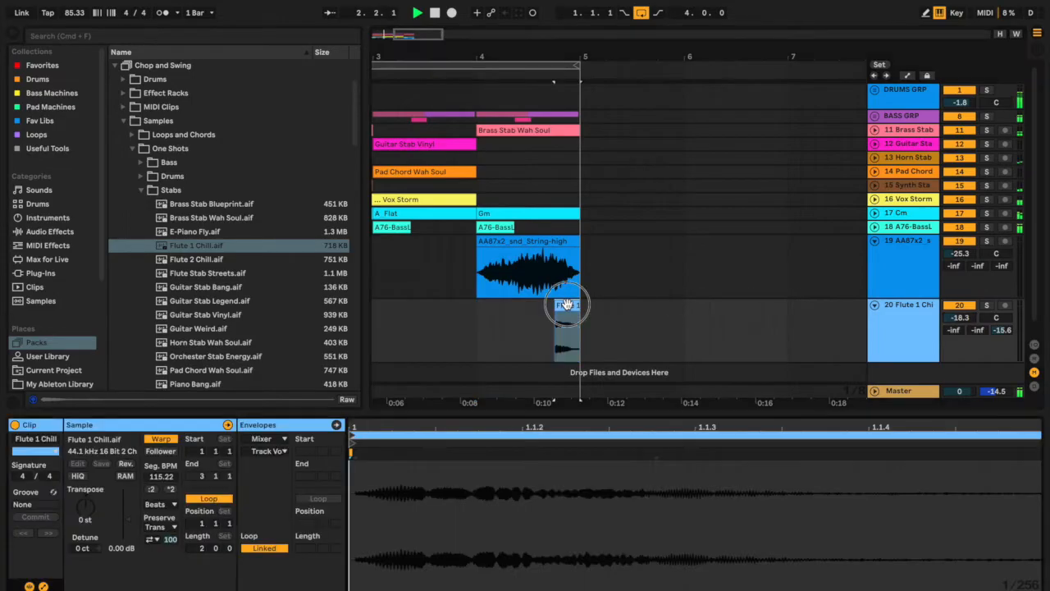
click(160, 505)
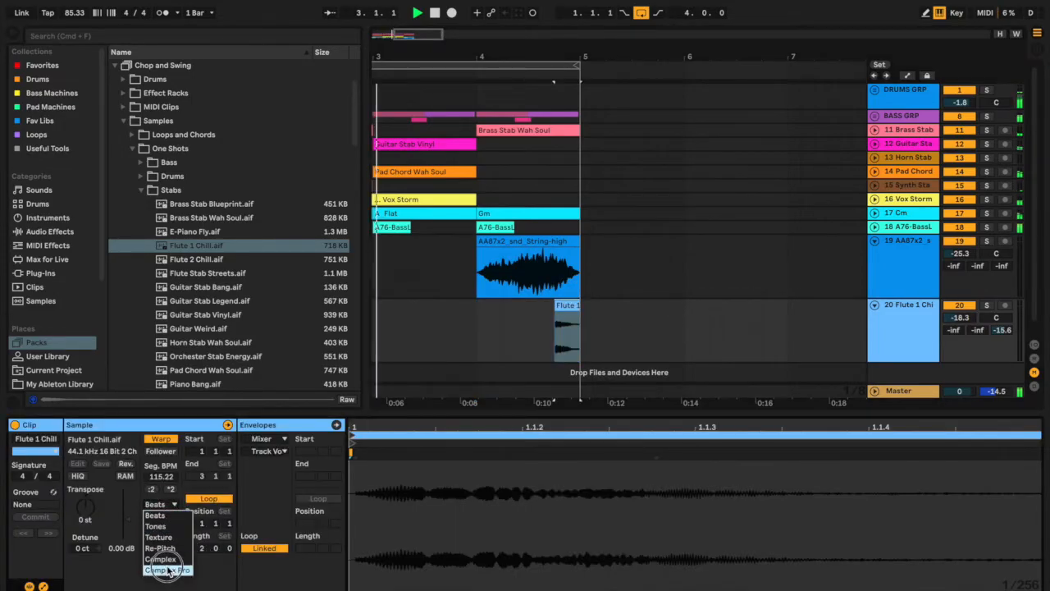
click(169, 571)
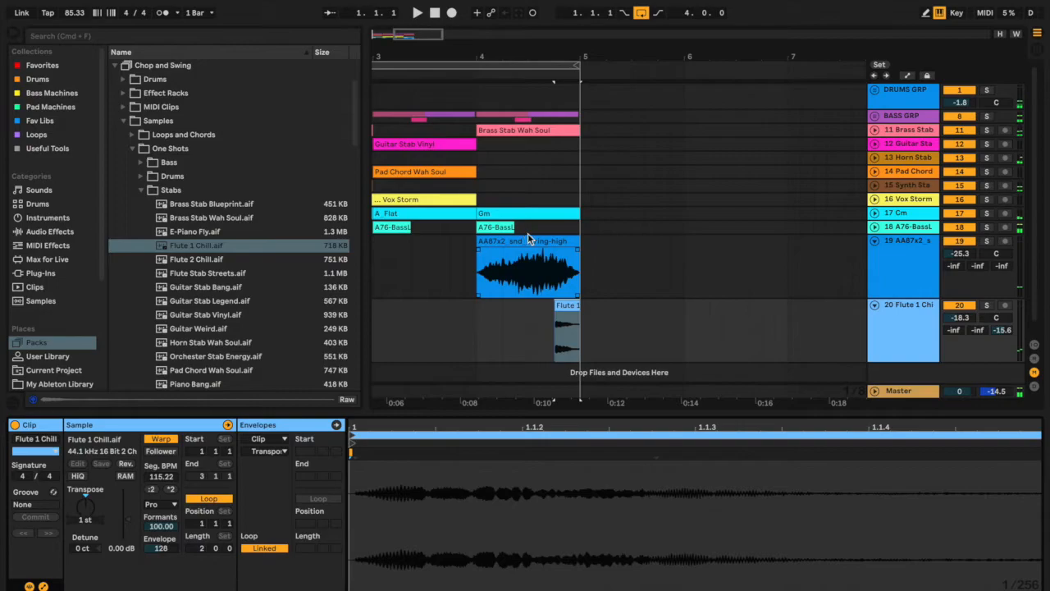
Step: Add a Utility audio effect to the String-high track
click(82, 231)
click(123, 392)
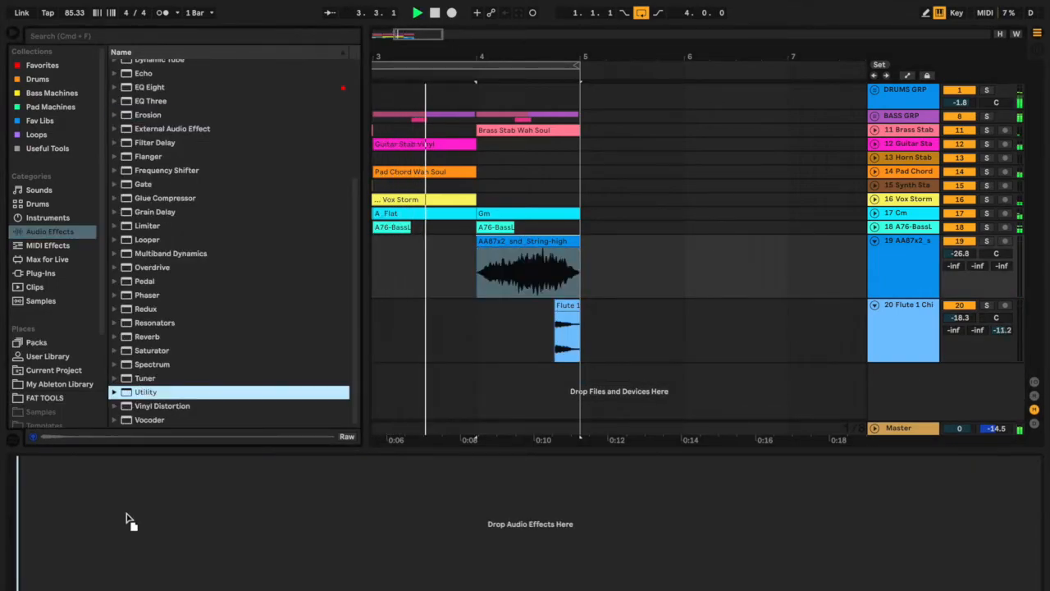
drag(127, 519, 127, 518)
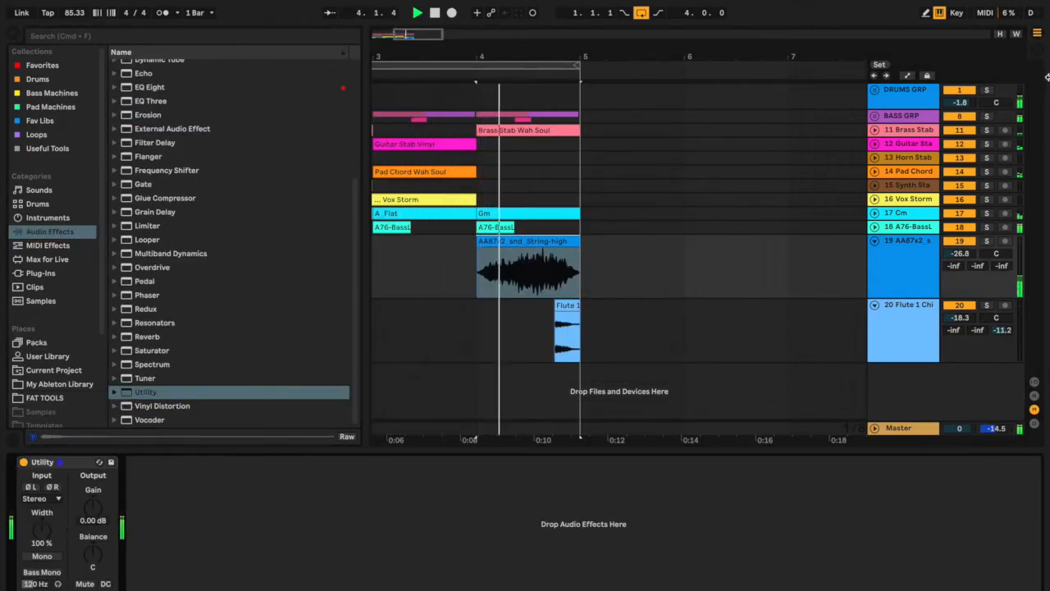
Step: Automate the String-high track's Utility gain from -9.40 dB at bar 4 up to a peak after beat 4.3, dipping to -6.27 dB near the clip's end
key(a)
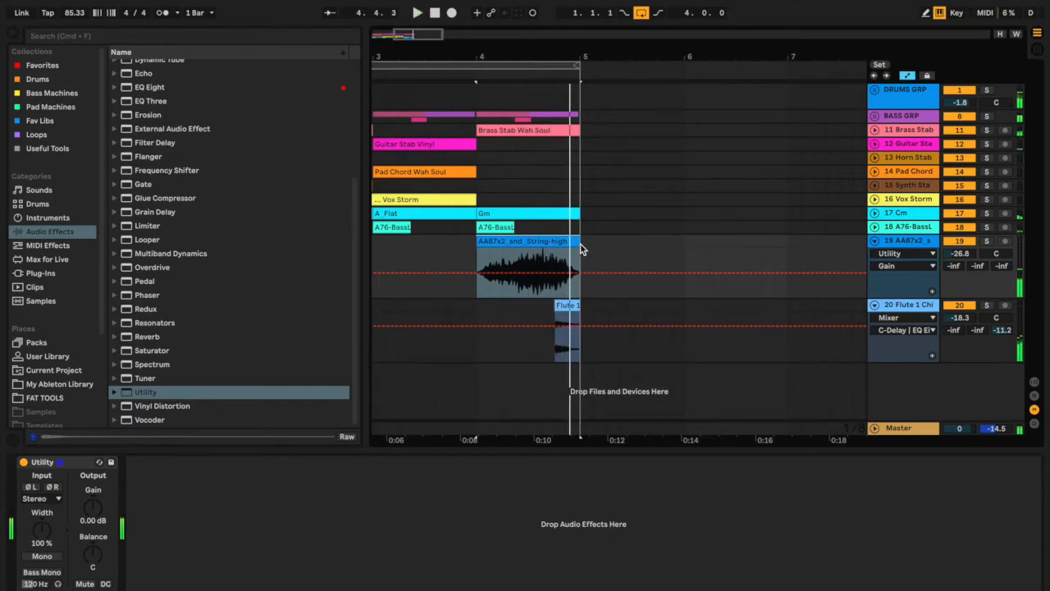
click(521, 273)
key(space)
click(477, 273)
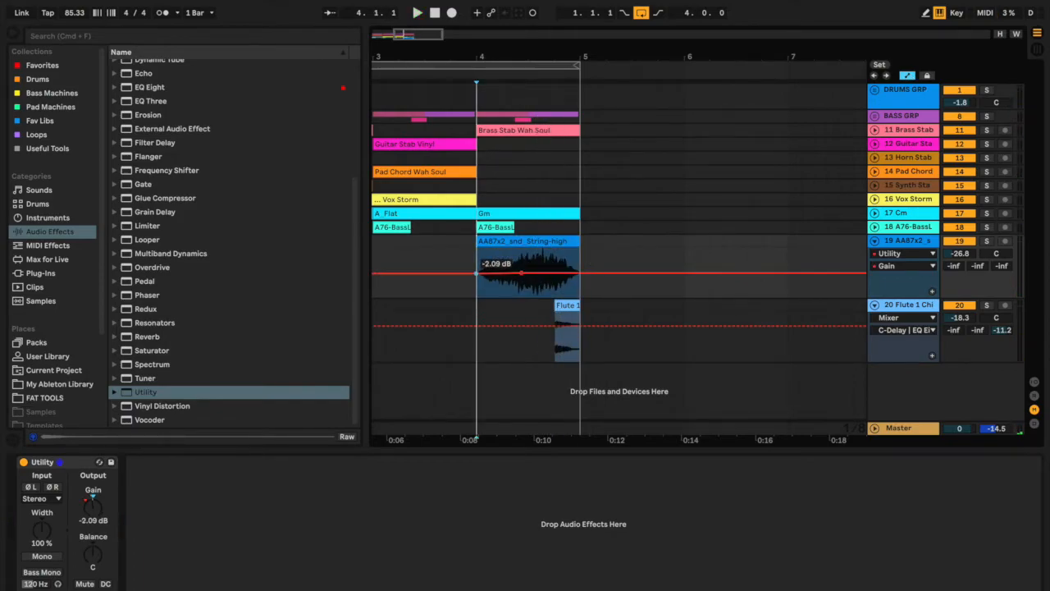
drag(477, 273, 476, 281)
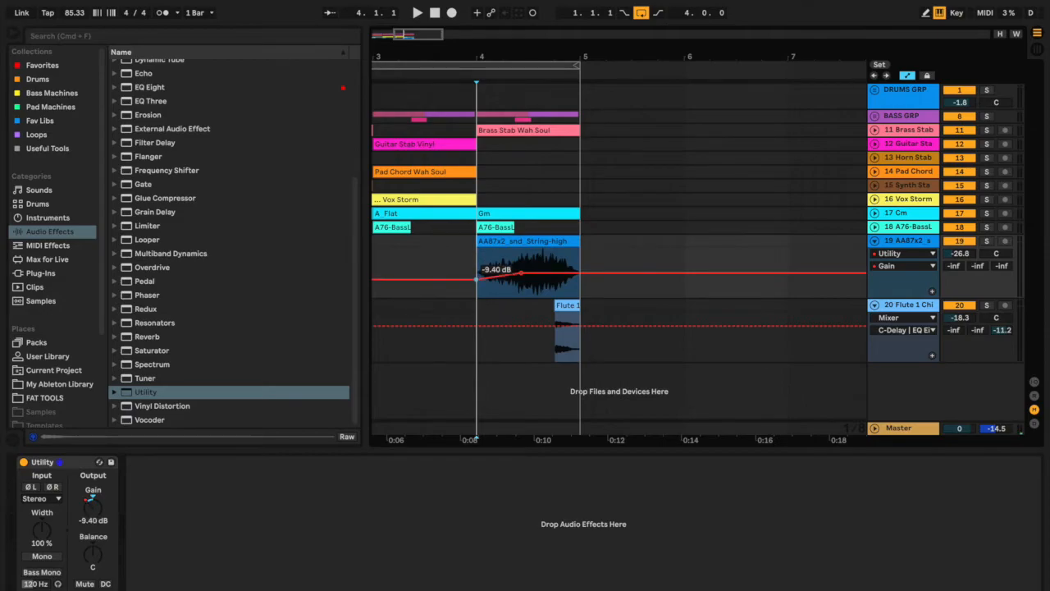
key(space)
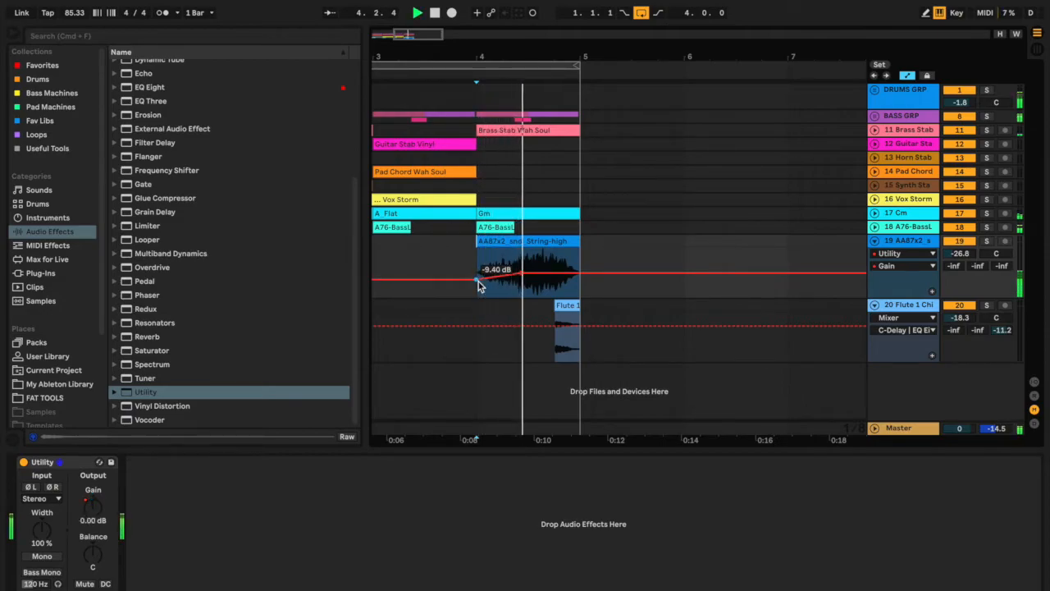
drag(521, 272, 551, 271)
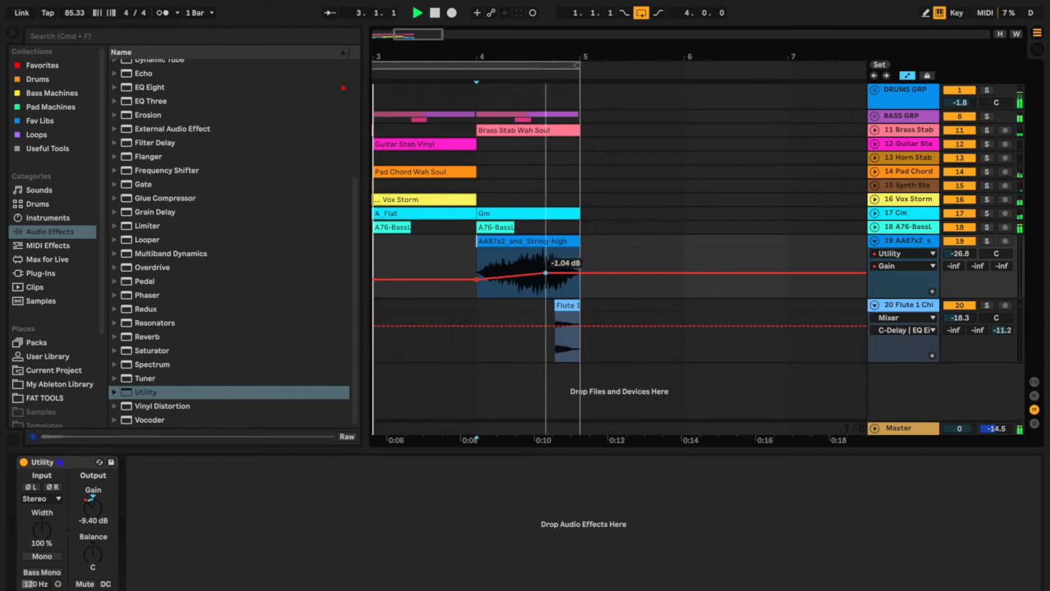
drag(552, 274, 566, 282)
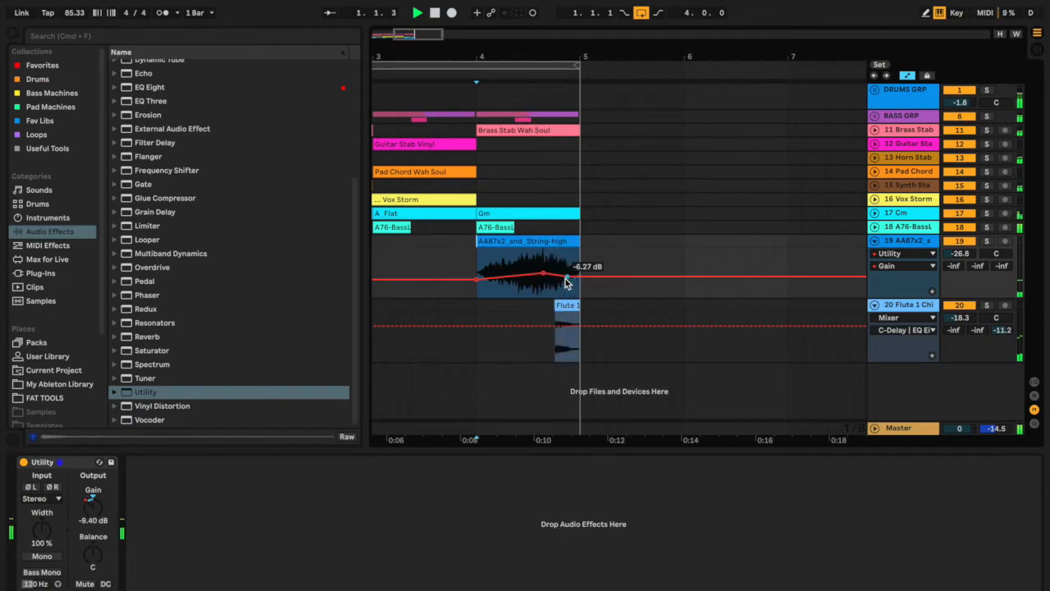
Step: Set the Flute 1 Chill track's volume to -17.2 dB
click(568, 305)
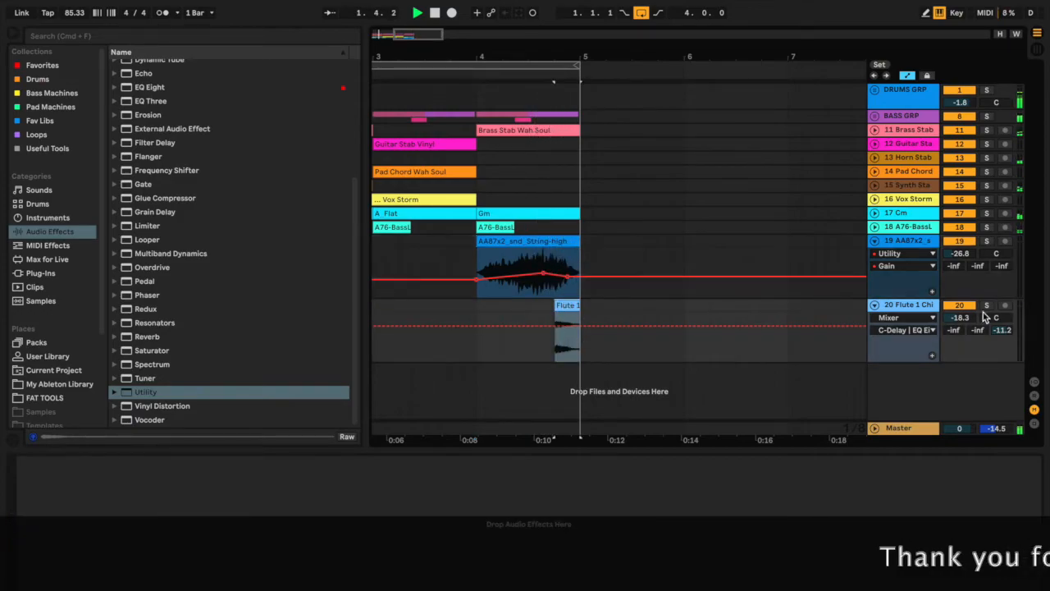
drag(960, 317, 960, 315)
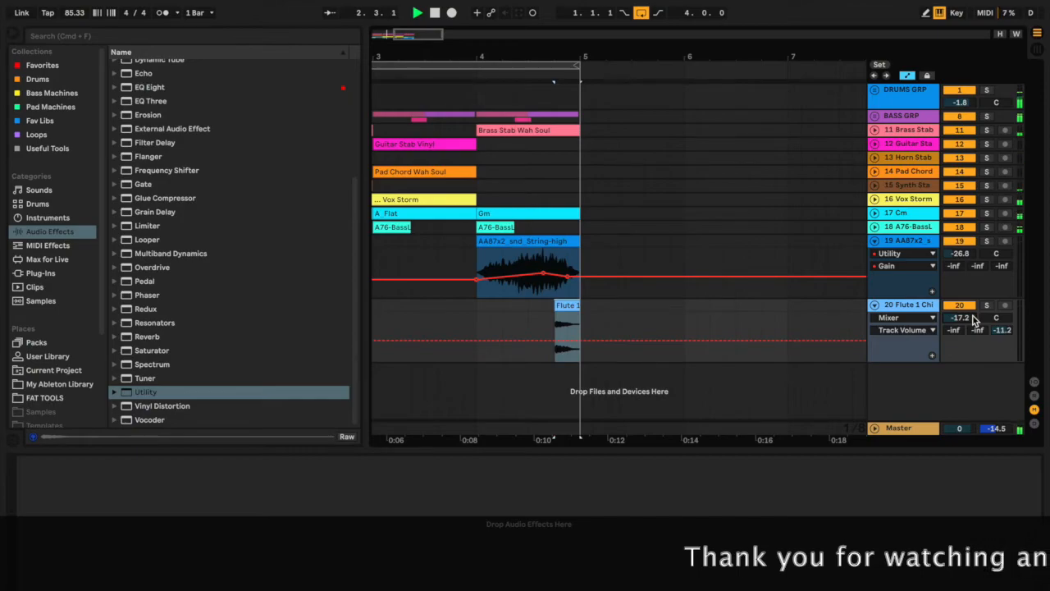
Step: Audition the Chop and Swing stab samples from Flute 2 Chill through Guitar Weird over the playing loop
click(37, 343)
click(192, 259)
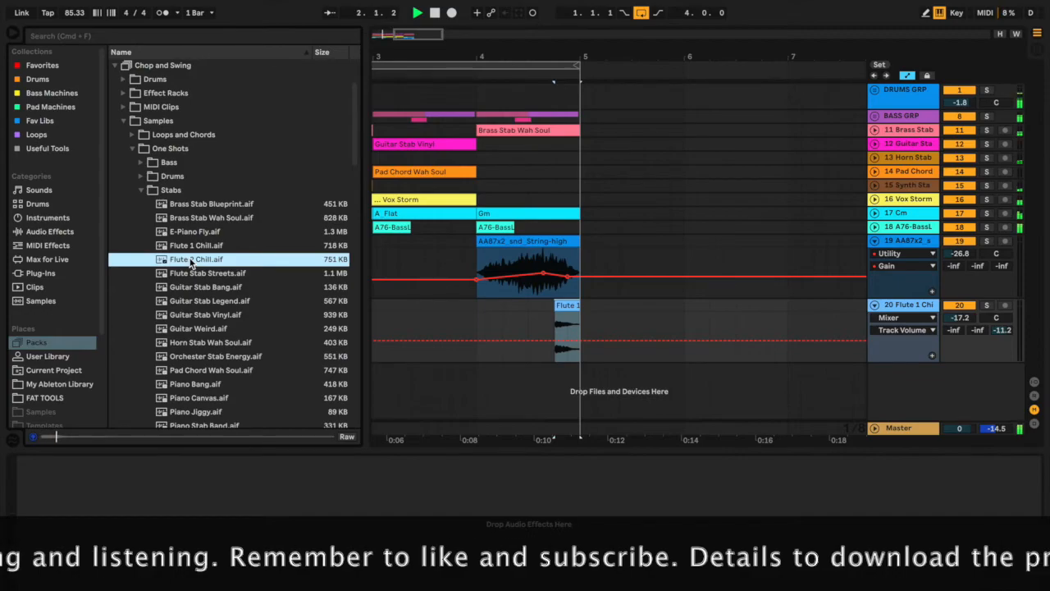
key(Down)
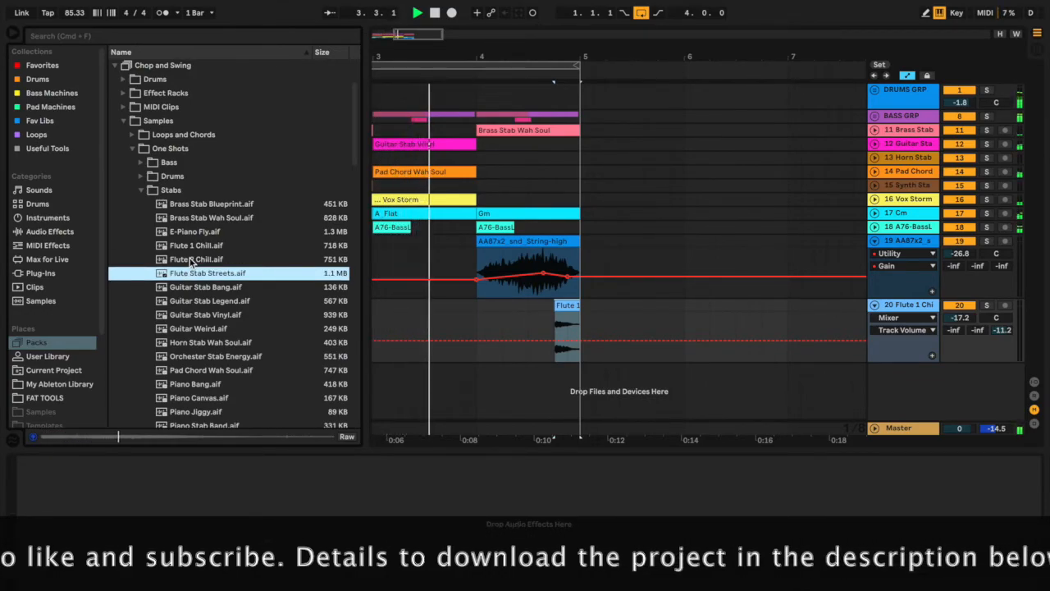
key(Down)
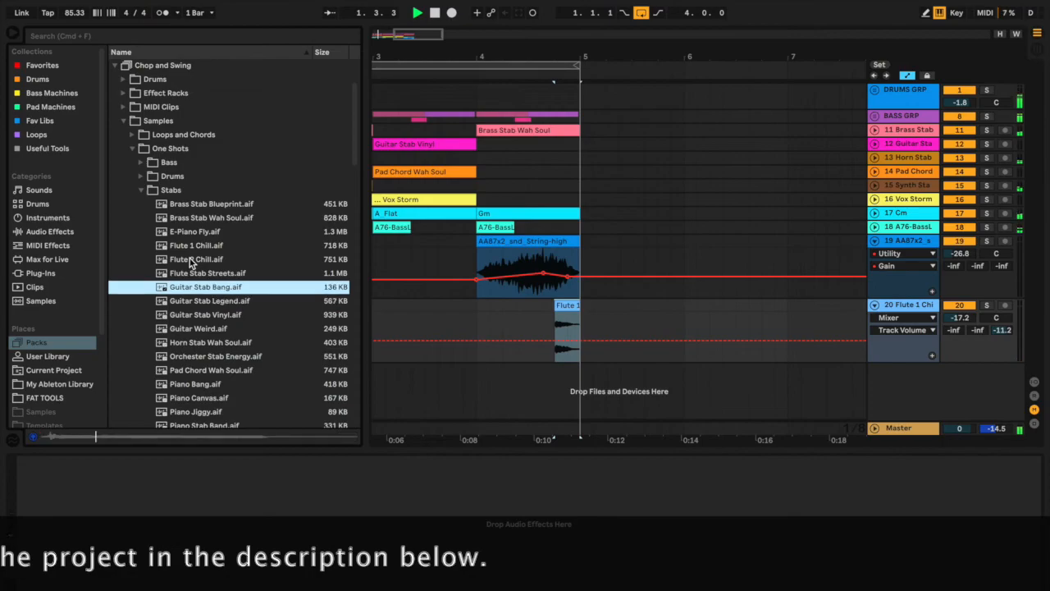
key(Down)
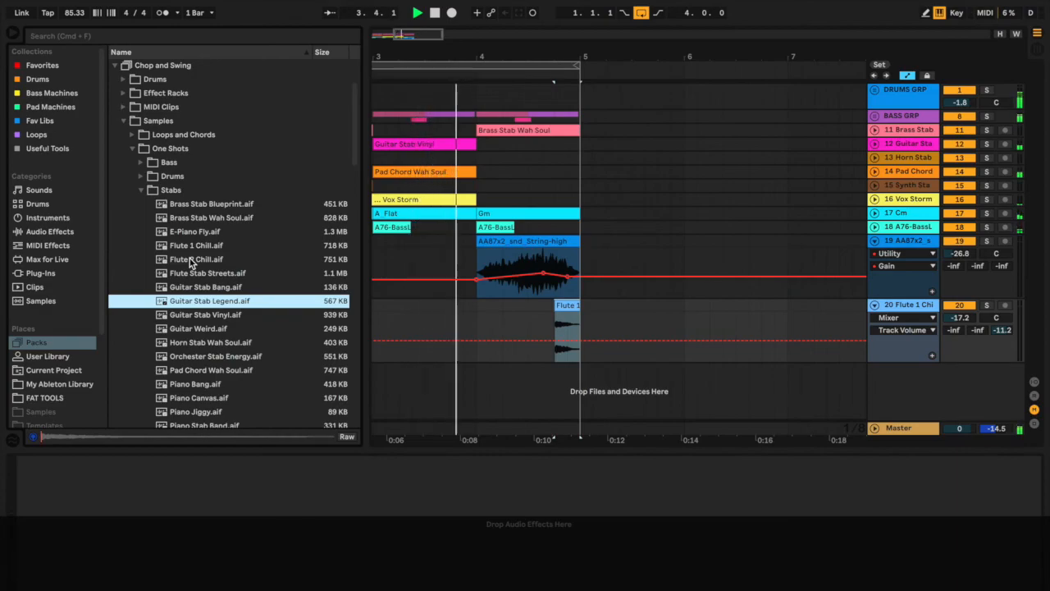
key(Down)
key(Down)
key(Down)
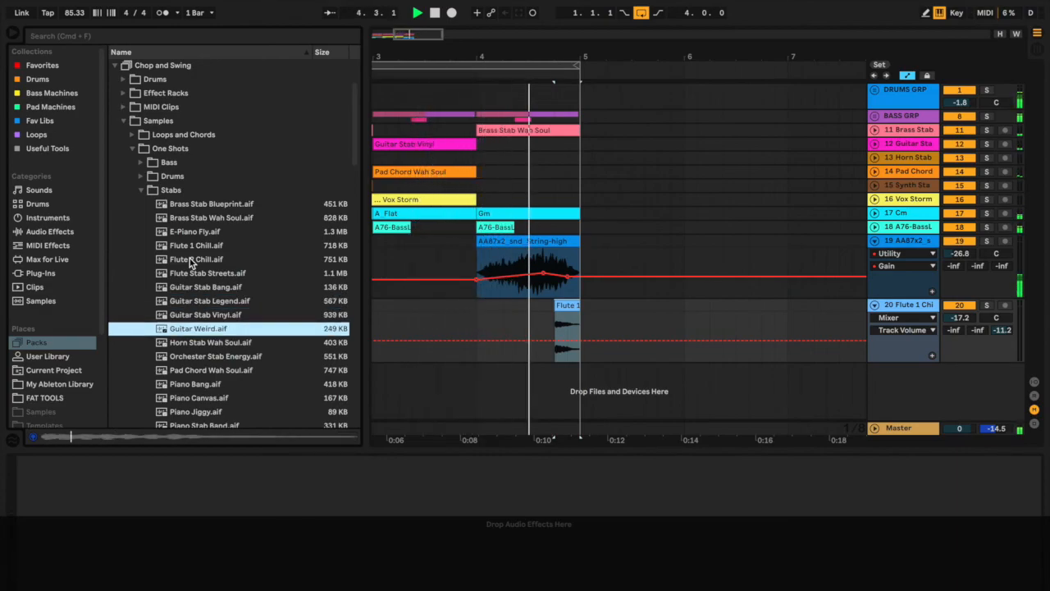